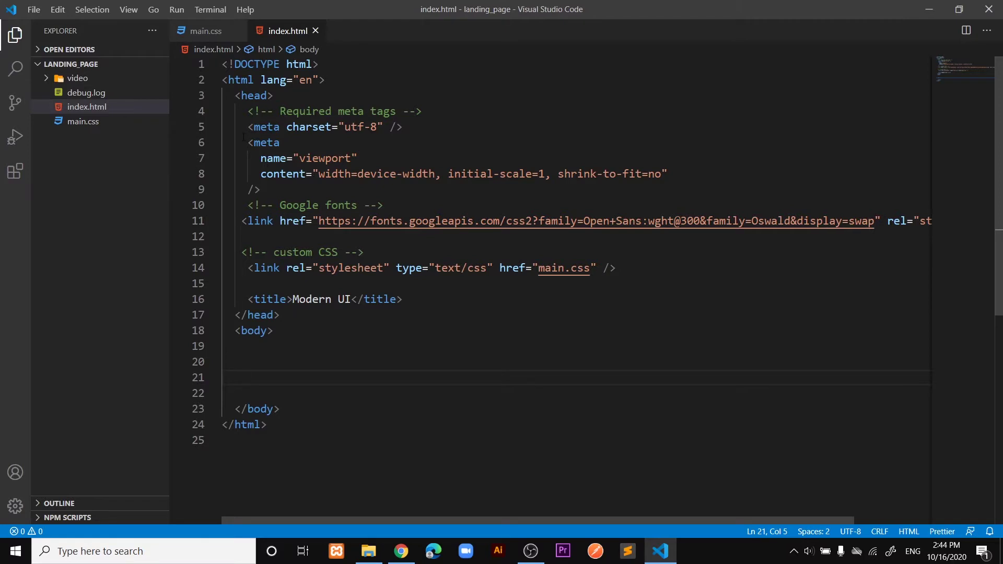
# Highlight the viewport meta tag and the linked main.css file name in index.html
pyautogui.moveTo(247, 141); pyautogui.dragTo(283, 189)
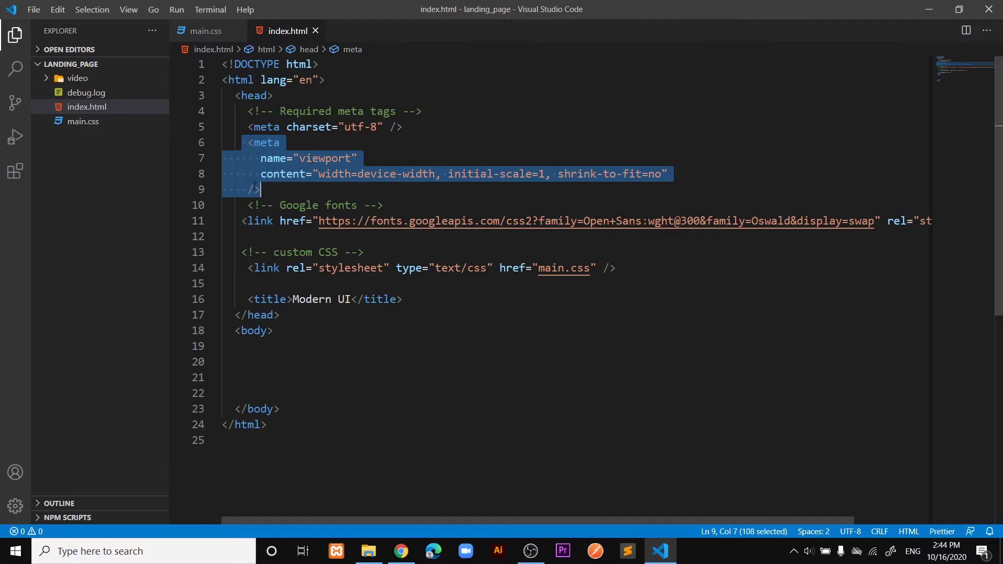
pyautogui.click(259, 205)
pyautogui.moveTo(537, 268); pyautogui.dragTo(590, 269)
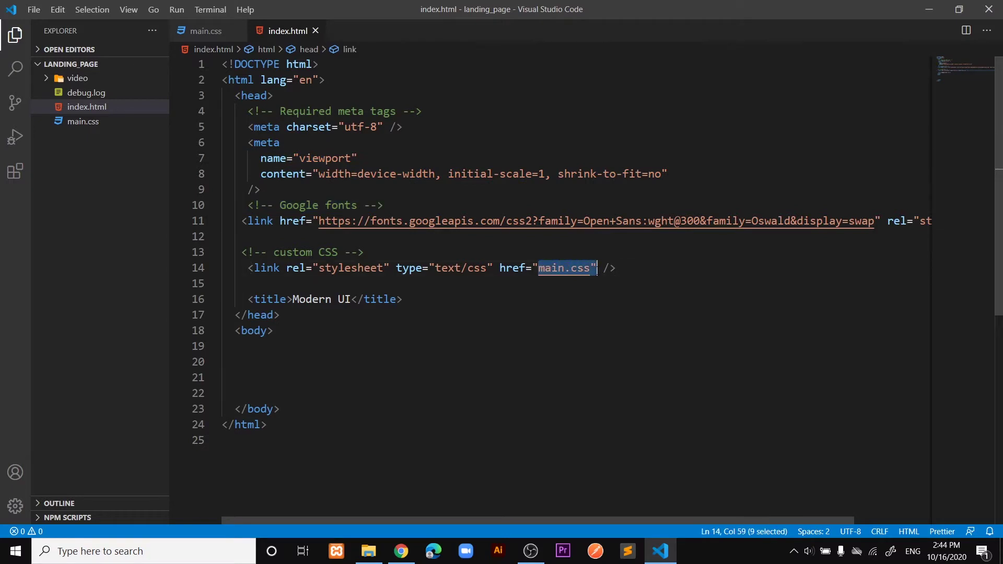
# Add a universal * rule setting padding: 0 and margin: 0 in main.css, and save it
pyautogui.click(206, 31)
pyautogui.write('*{')
pyautogui.press('Return')
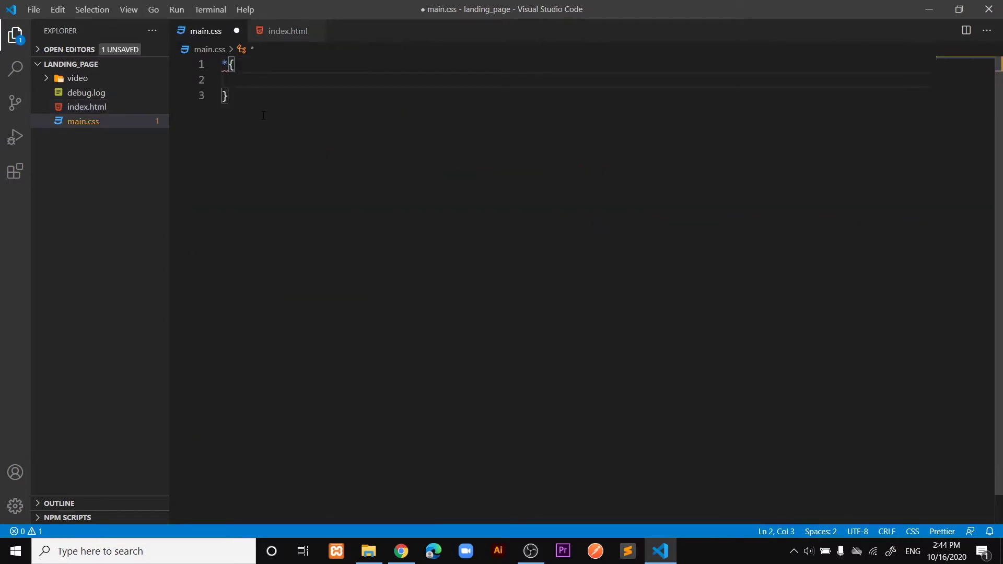
pyautogui.write('pa')
pyautogui.press('Down')
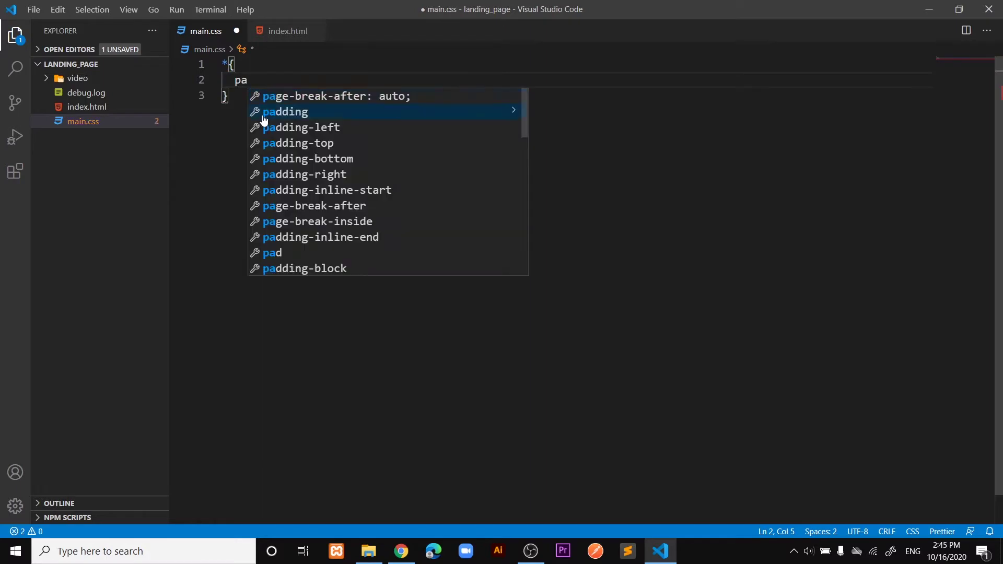
pyautogui.press('Return')
pyautogui.write('0')
pyautogui.press('End')
pyautogui.press('Return')
pyautogui.write('m')
pyautogui.press('Return')
pyautogui.write('0')
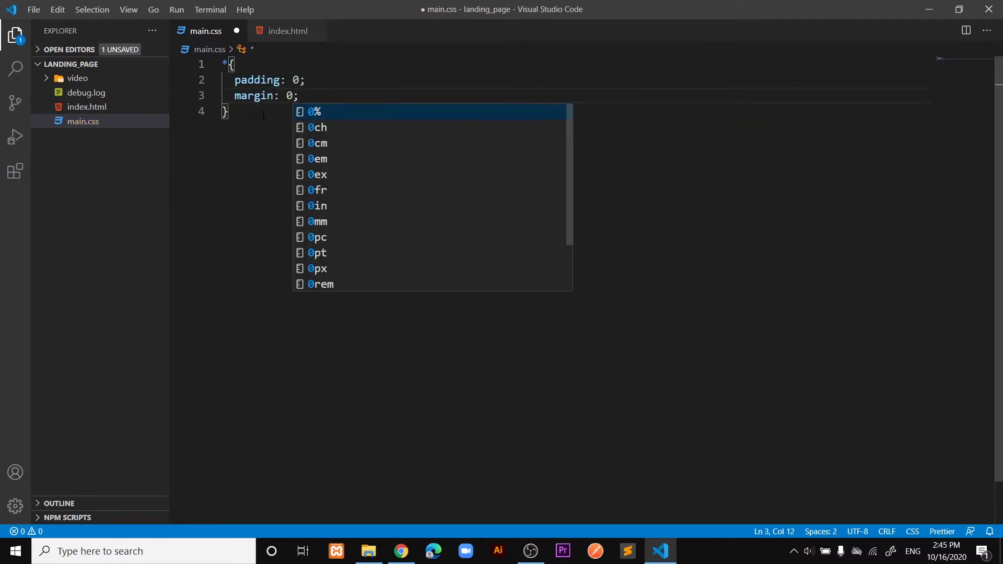
pyautogui.hotkey('ctrl', 's')
pyautogui.click(283, 35)
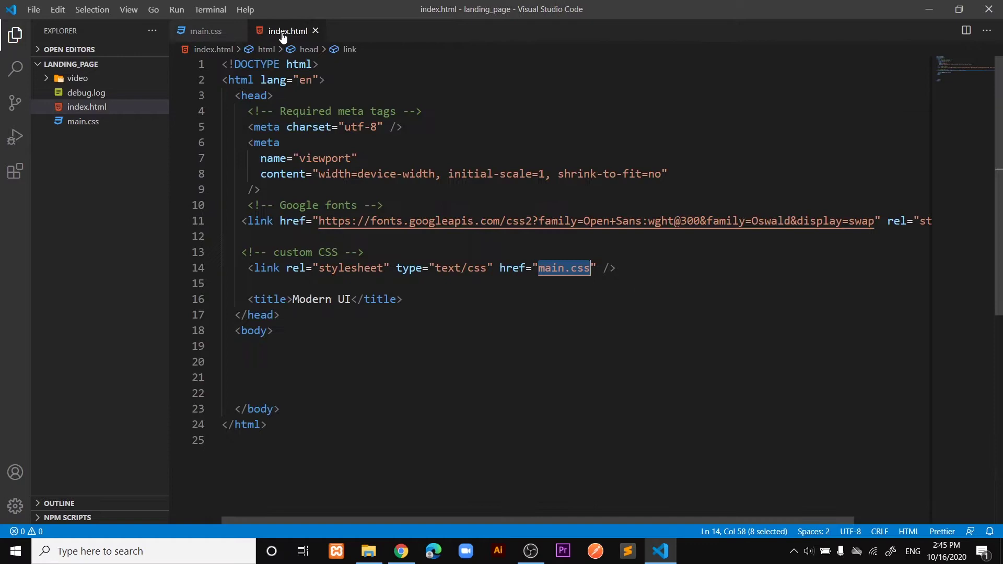
# Add div.video-main-wrap holding div.modernui-txt with h1 'ModernUI<br>Studio' and p 'Discover New Creatives'
pyautogui.click(297, 351)
pyautogui.press('Return')
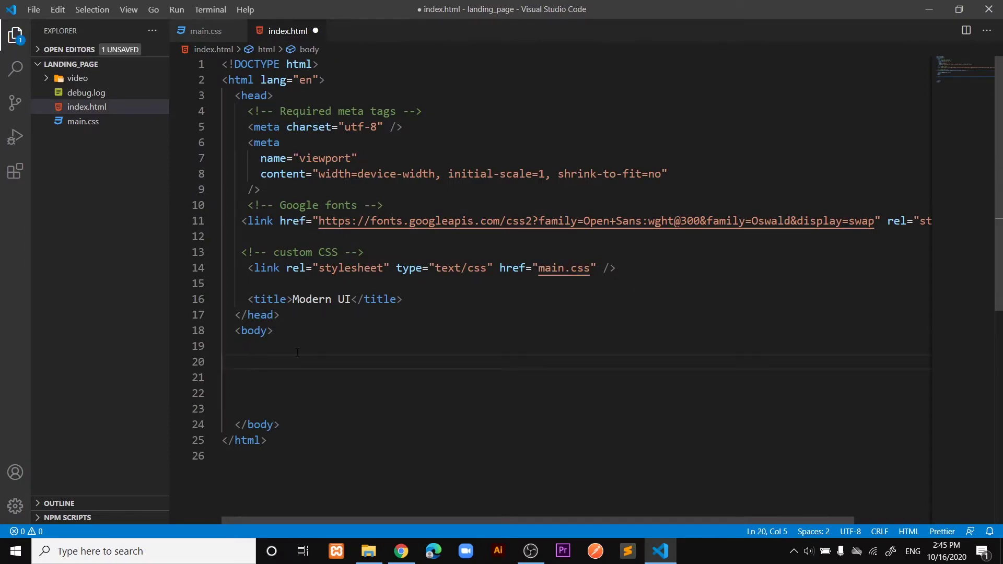
pyautogui.scroll(-2, 296, 351)
pyautogui.write('<di')
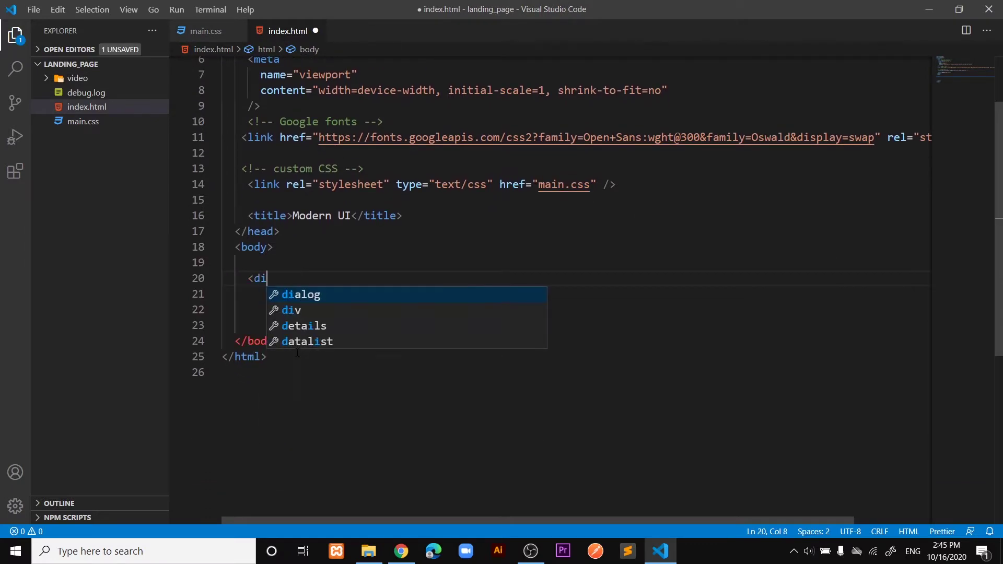
pyautogui.write('v c;')
pyautogui.write('l')
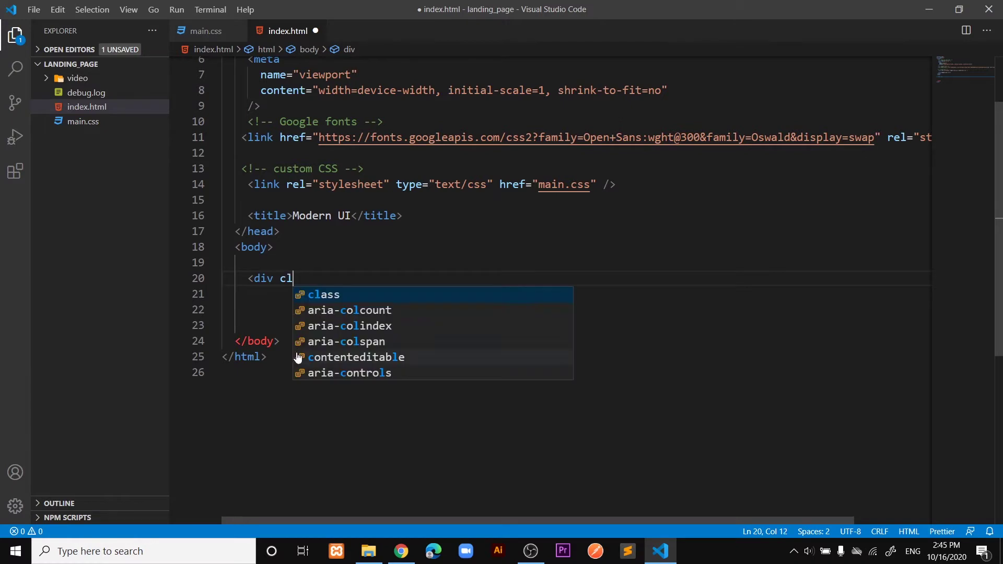
pyautogui.press('Return')
pyautogui.write('video-')
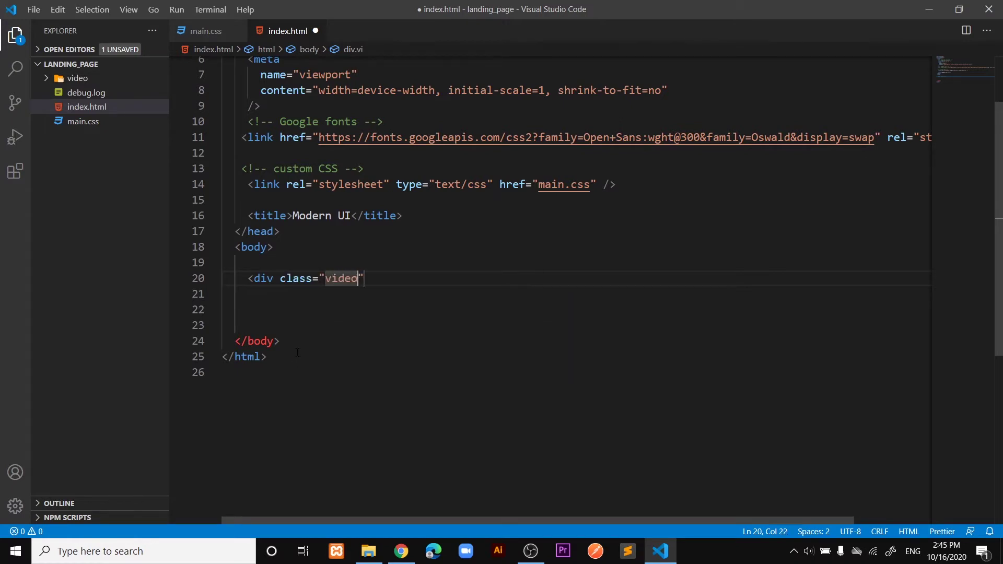
pyautogui.write('main-wrap')
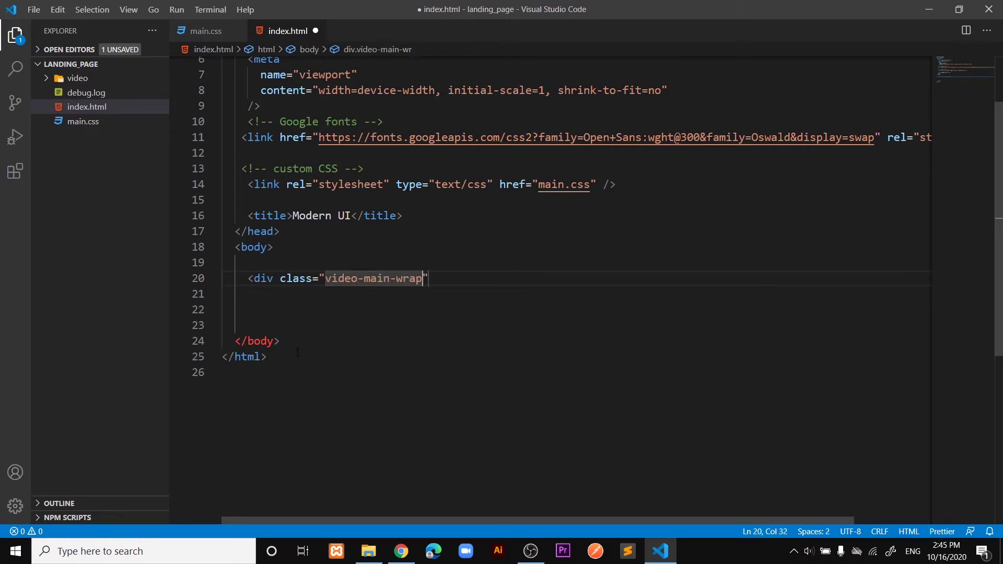
pyautogui.write('">')
pyautogui.press('Return')
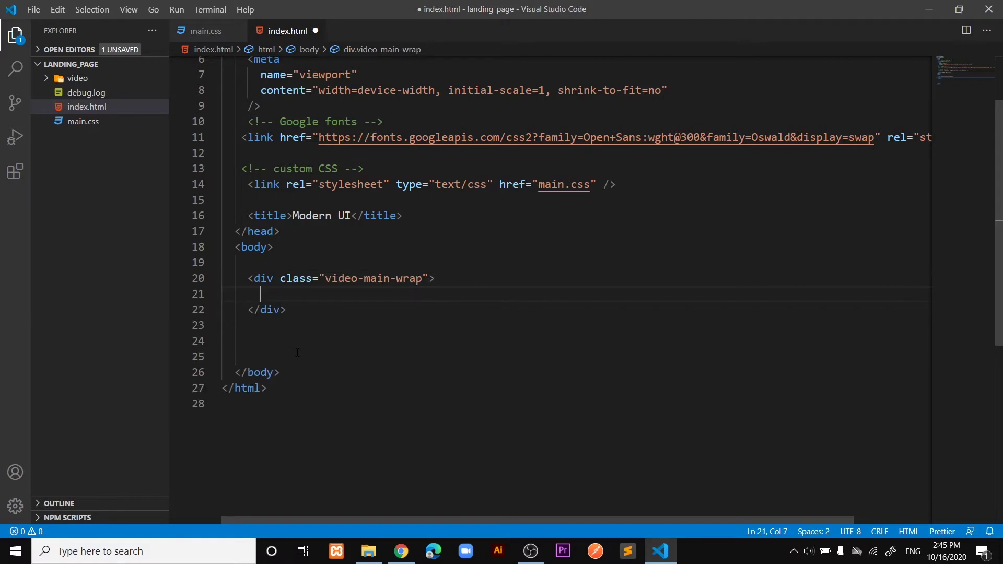
pyautogui.write('<div')
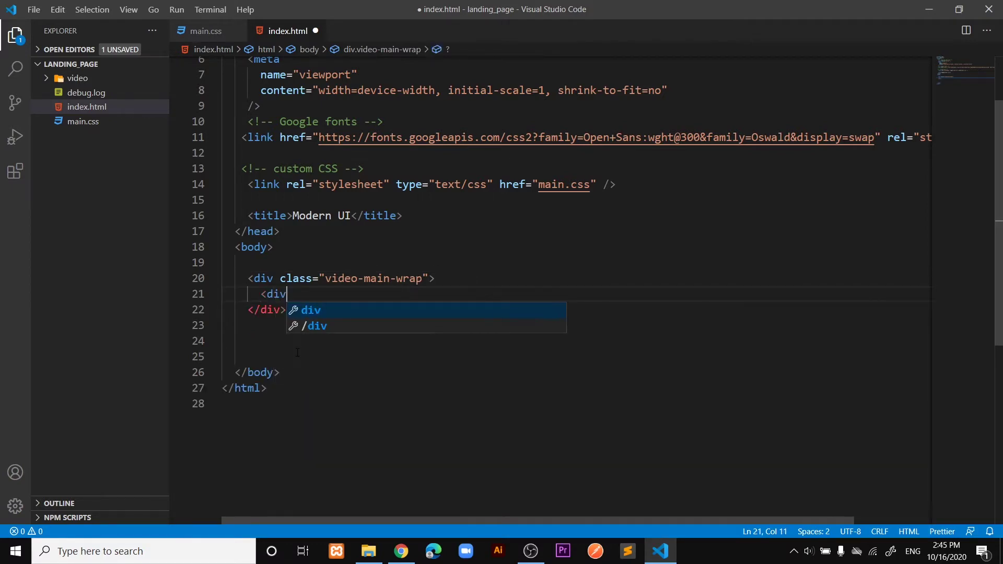
pyautogui.write(' c')
pyautogui.press('Tab')
pyautogui.write('moder')
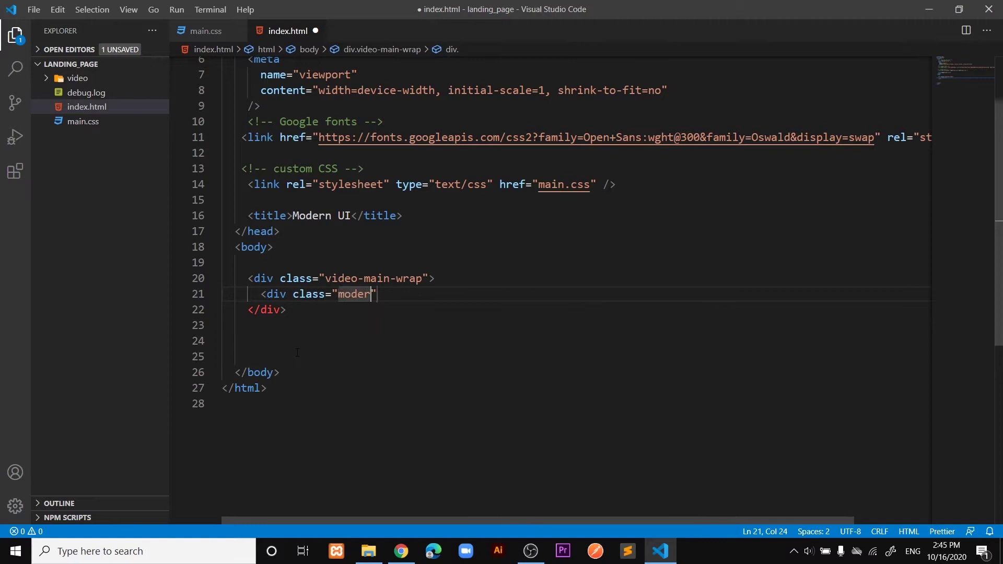
pyautogui.write('nui-txt">')
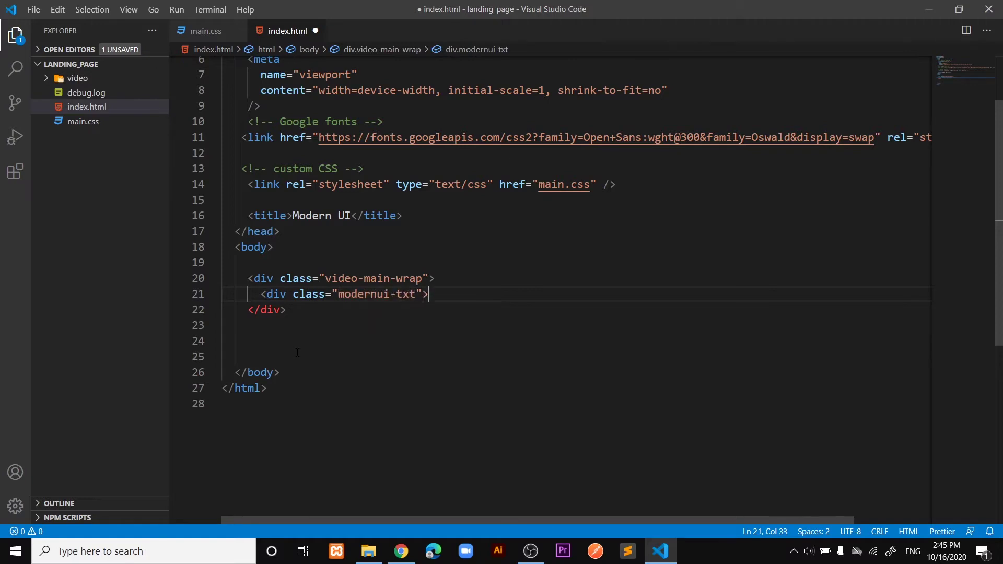
pyautogui.press('Return')
pyautogui.write('<h')
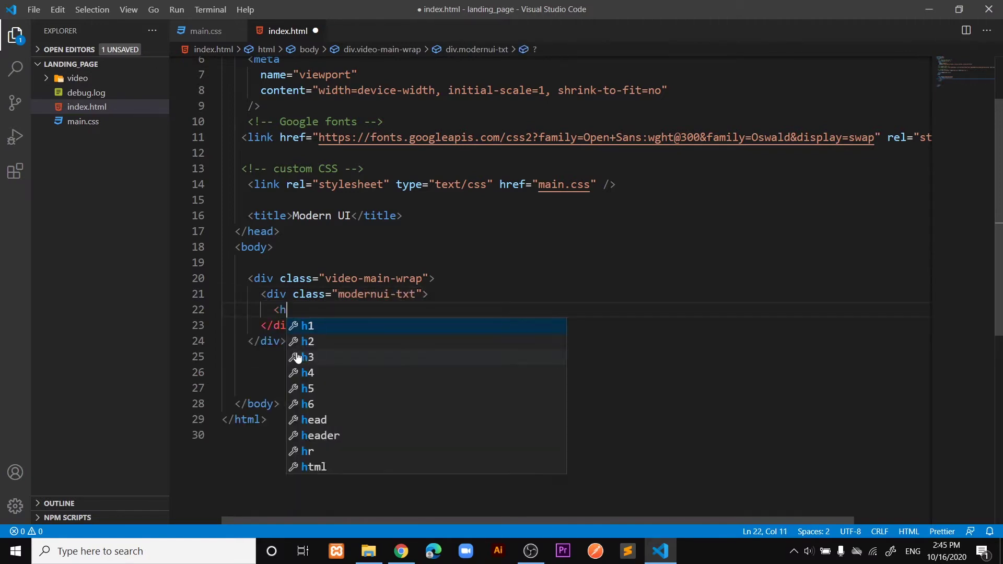
pyautogui.write('1></h1>')
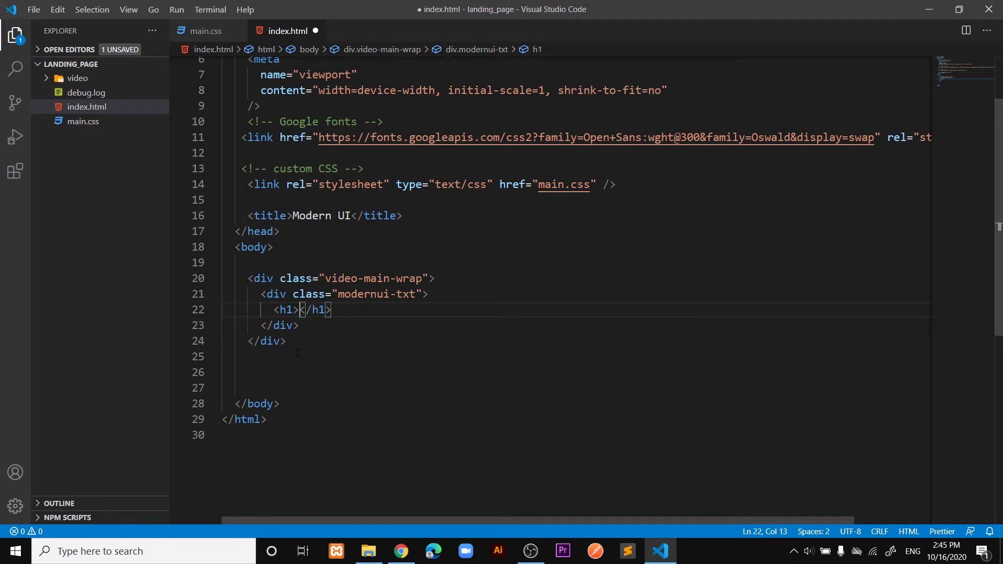
pyautogui.write('Moder')
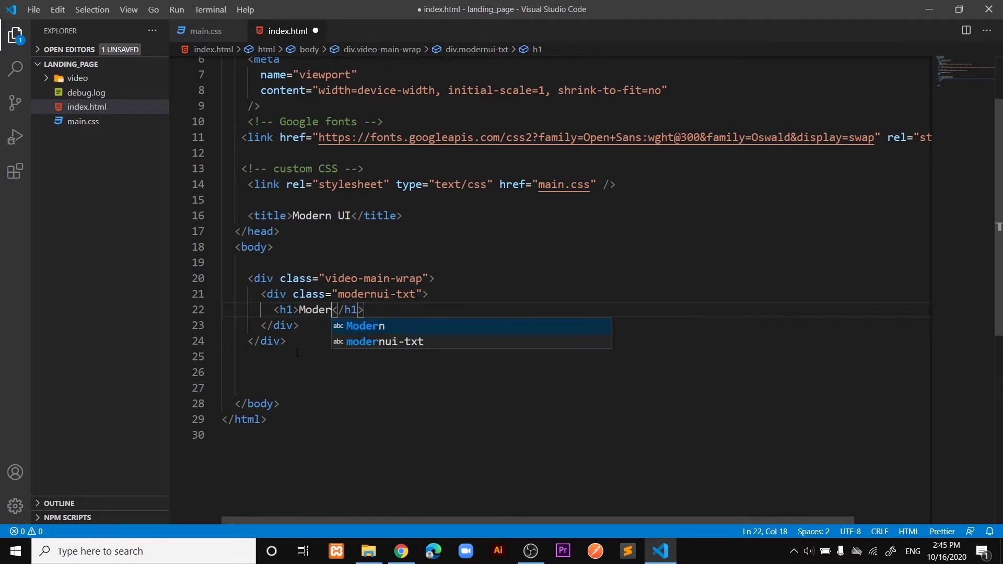
pyautogui.write('nUI<')
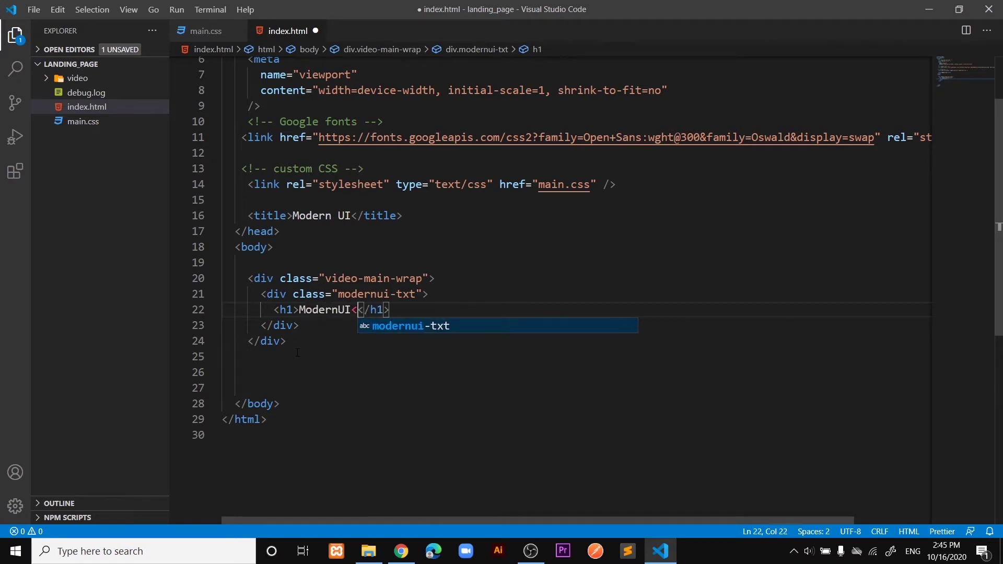
pyautogui.write('>')
pyautogui.write('b')
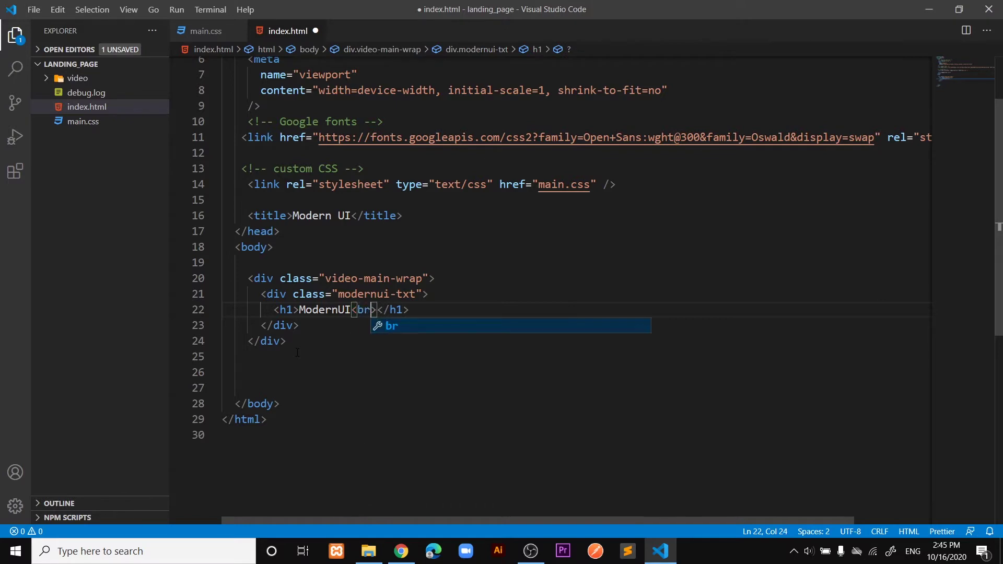
pyautogui.write('r>Stu')
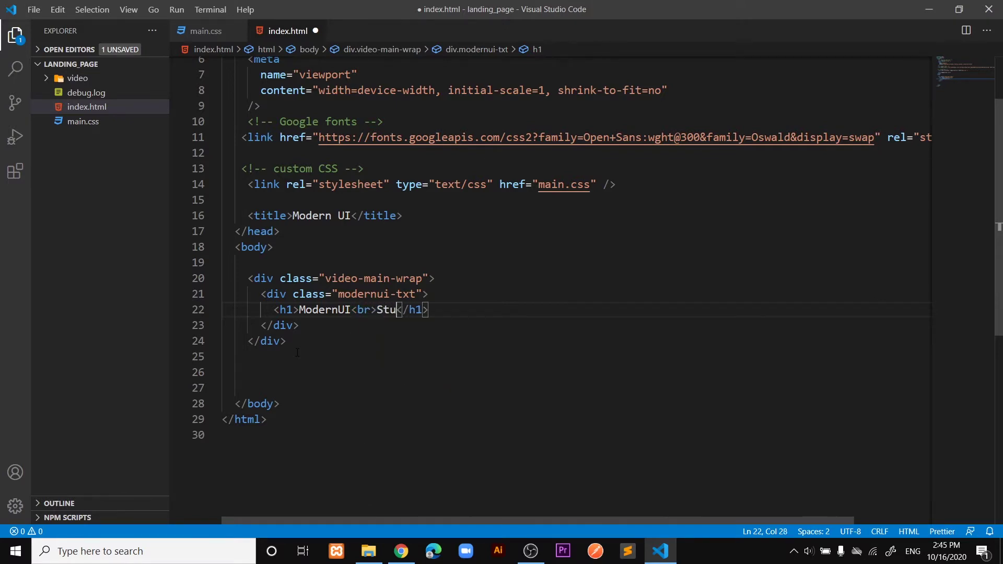
pyautogui.write('dio')
pyautogui.press('Return')
pyautogui.write('<p>')
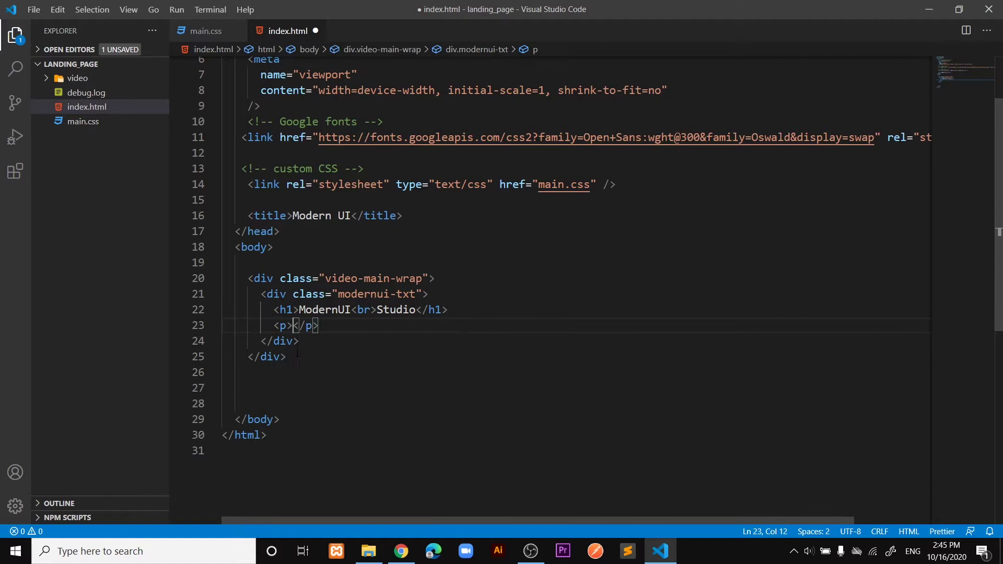
pyautogui.write('Disco')
pyautogui.write('ver Nw Cre')
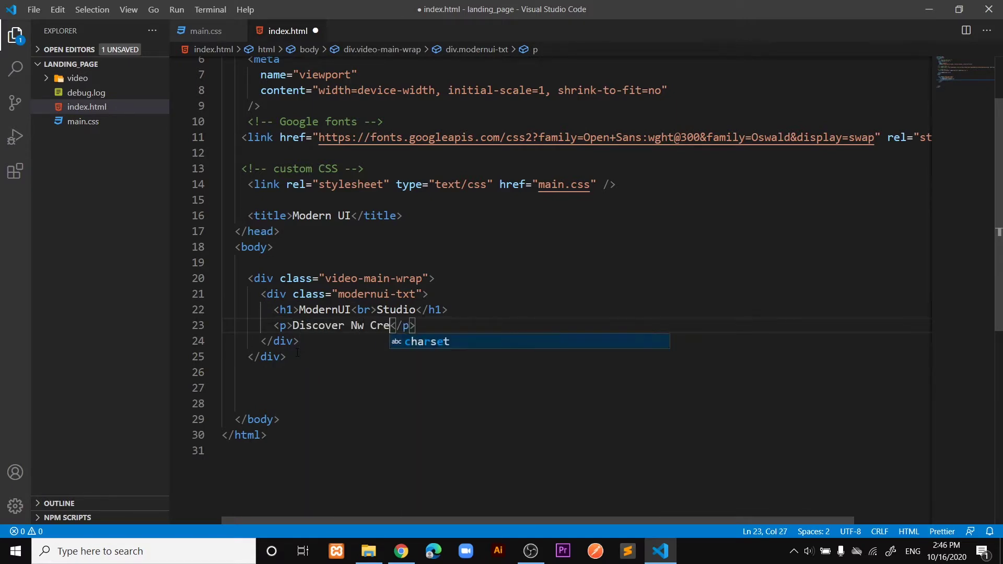
pyautogui.write('atives')
pyautogui.press('Down')
pyautogui.press('Return')
pyautogui.press('Return')
pyautogui.press('Return')
pyautogui.press('Tab')
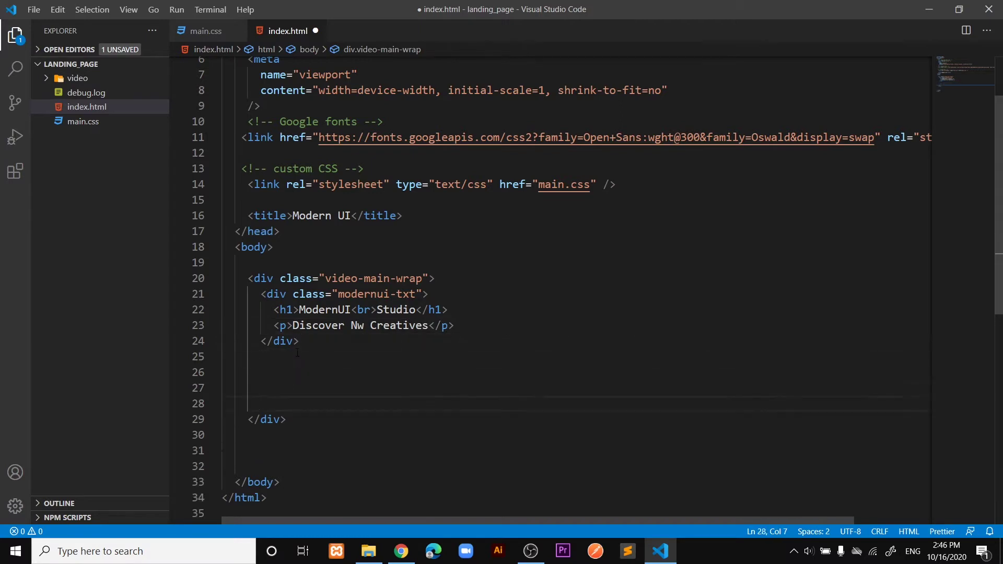
# Add a video-wrapper div holding a video with autoplay, muted, loop and class bg-video-responsive
pyautogui.click(356, 325)
pyautogui.write('e')
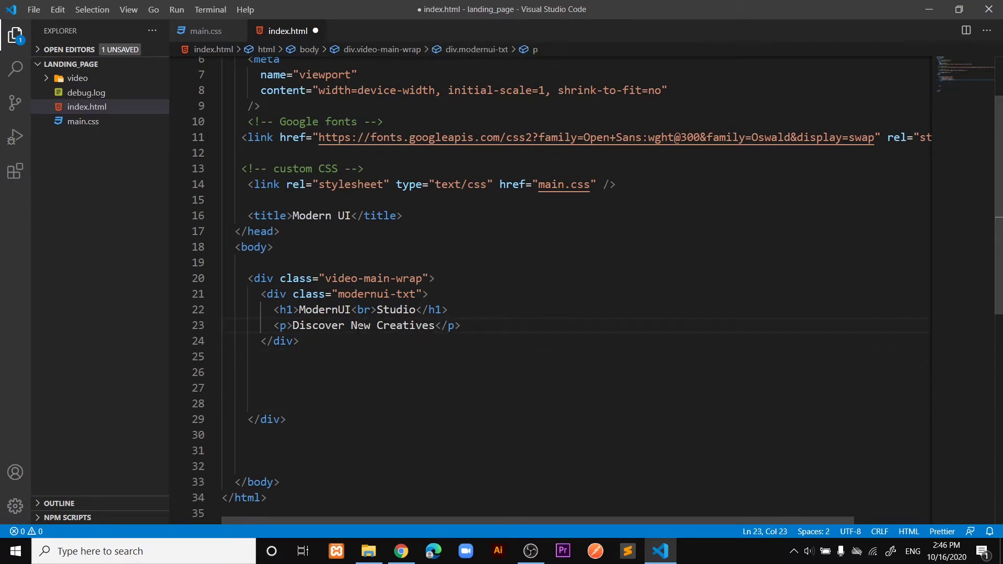
pyautogui.click(320, 359)
pyautogui.press('Return')
pyautogui.write('<div class="vid')
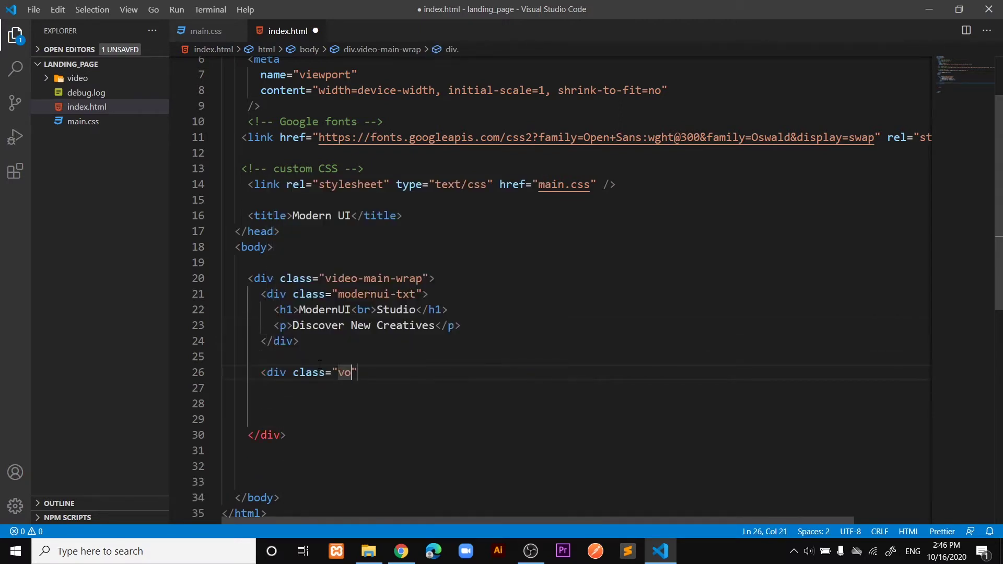
pyautogui.write('eo-wrapper"')
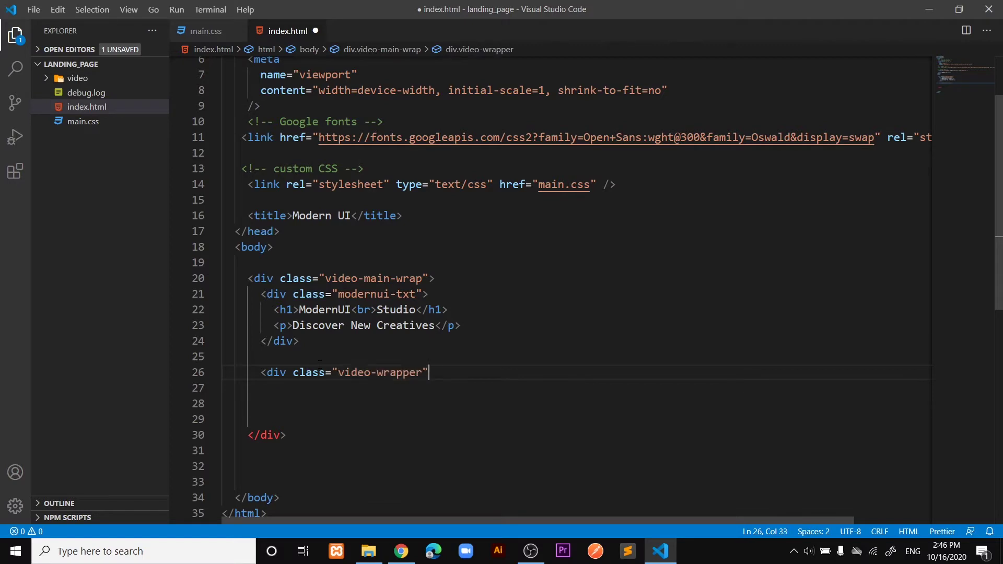
pyautogui.write('>')
pyautogui.press('Return')
pyautogui.write('<vide')
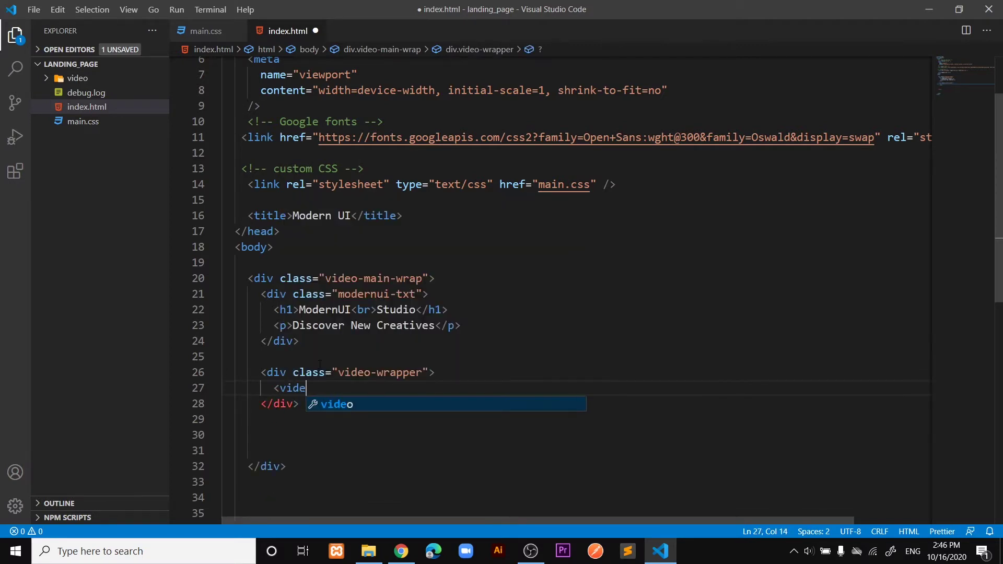
pyautogui.write('o></video>')
pyautogui.press('Return')
pyautogui.press('Up')
pyautogui.press('End')
pyautogui.press('Left')
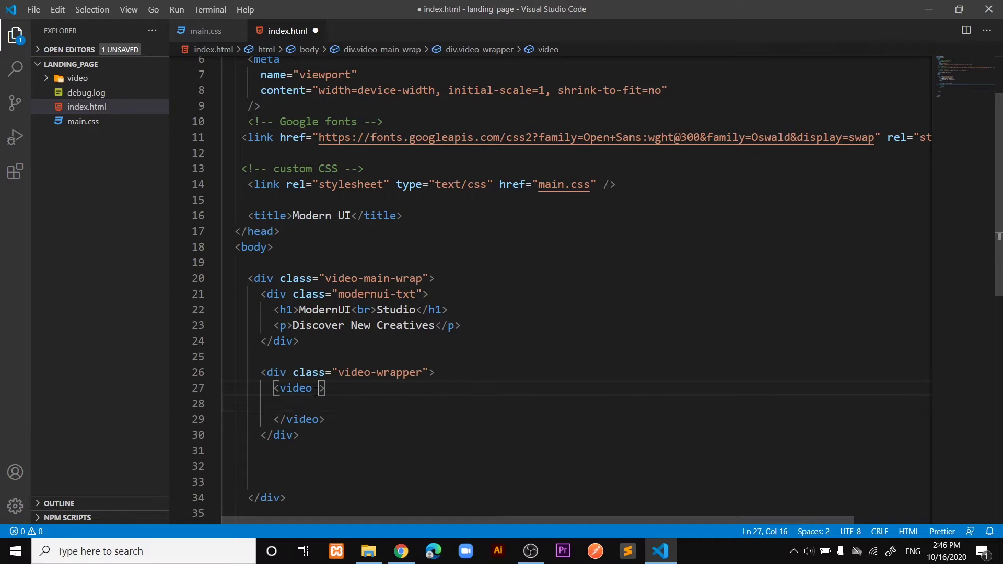
pyautogui.write('autoplay="" ')
pyautogui.write('muted="" ')
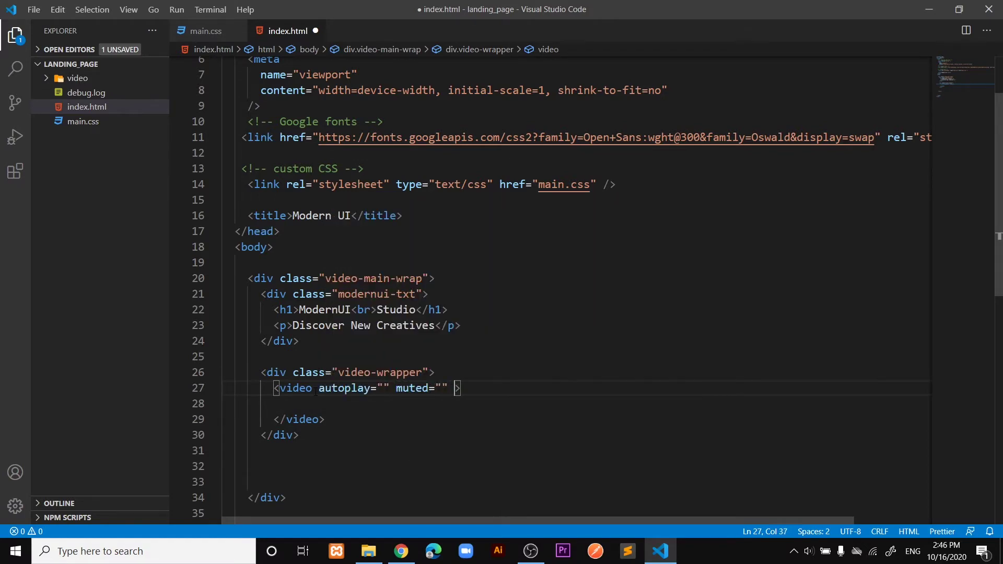
pyautogui.write('loop="" ')
pyautogui.write('class="')
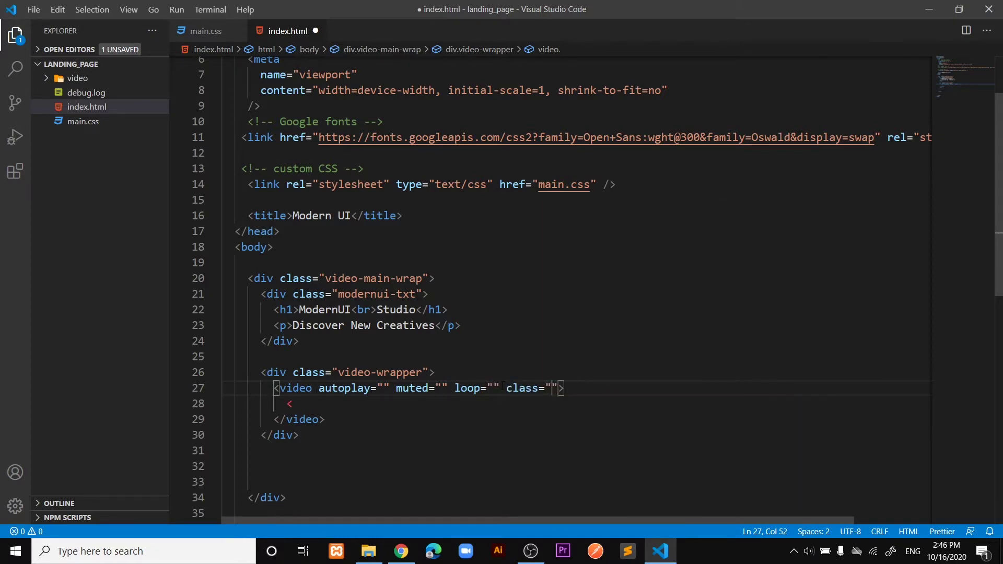
pyautogui.write('bg')
pyautogui.write('-video')
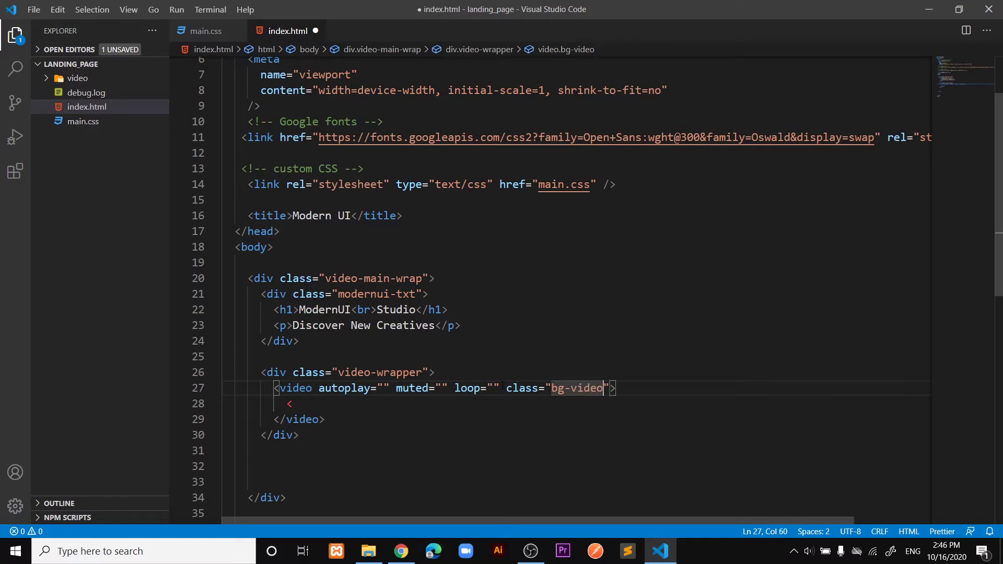
pyautogui.write('-respon')
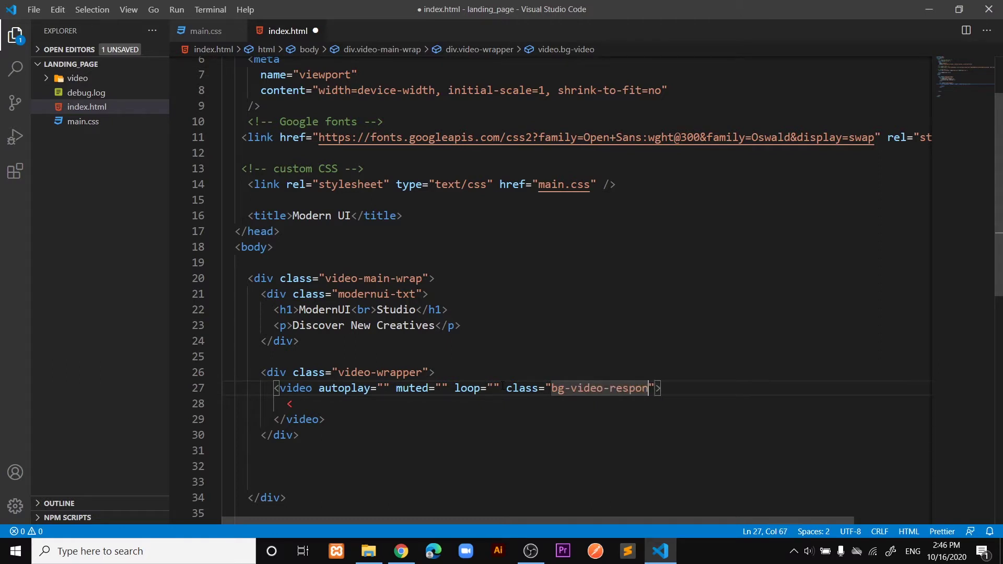
pyautogui.write('sive')
# Insert a source with src video/videoclip.mp4 and type video/mp4, then save index.html
pyautogui.press('Down')
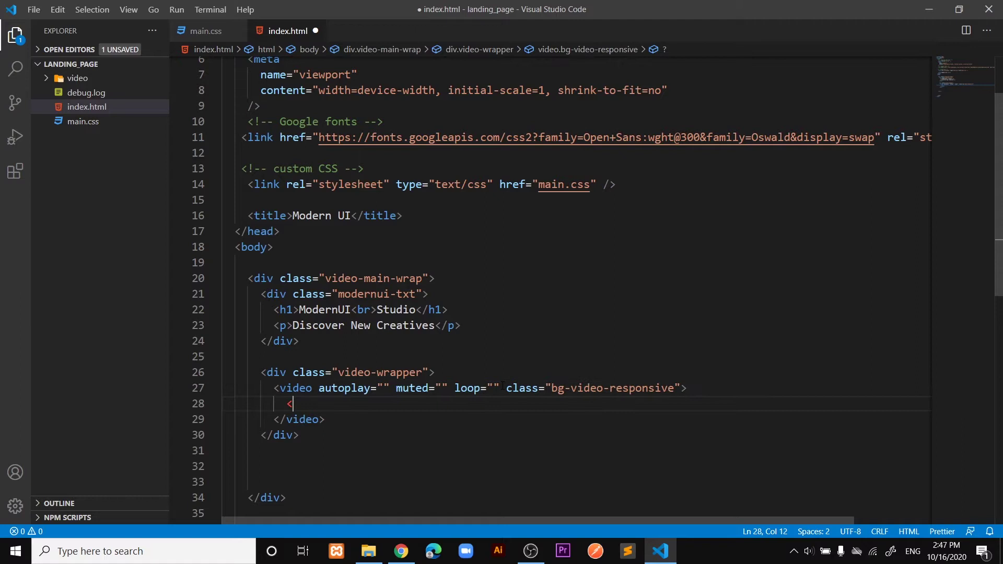
pyautogui.write('source ')
pyautogui.write('src')
pyautogui.press('Return')
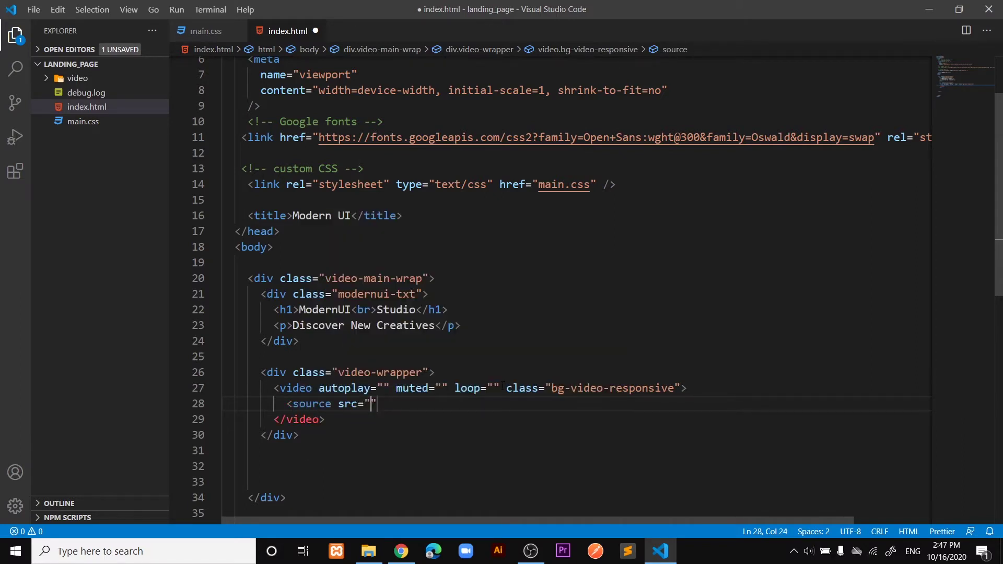
pyautogui.write('vid')
pyautogui.write('eo/')
pyautogui.press('Return')
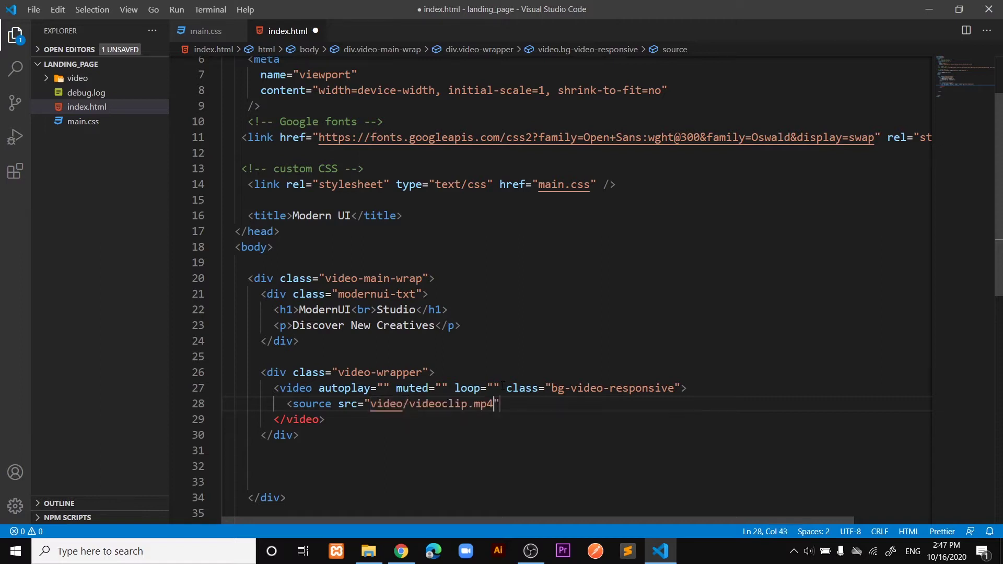
pyautogui.press('Right')
pyautogui.write('ty')
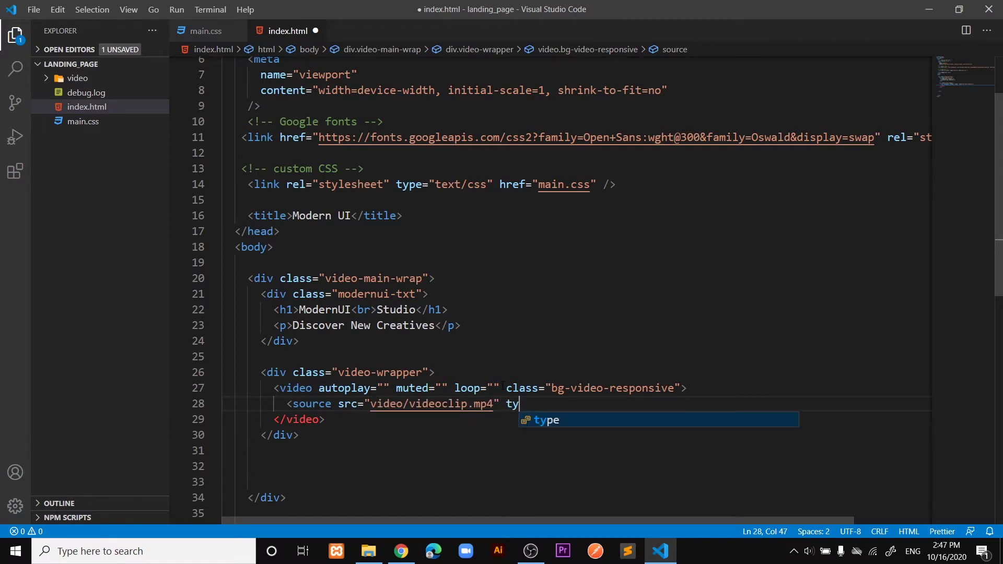
pyautogui.press('Return')
pyautogui.write('vi')
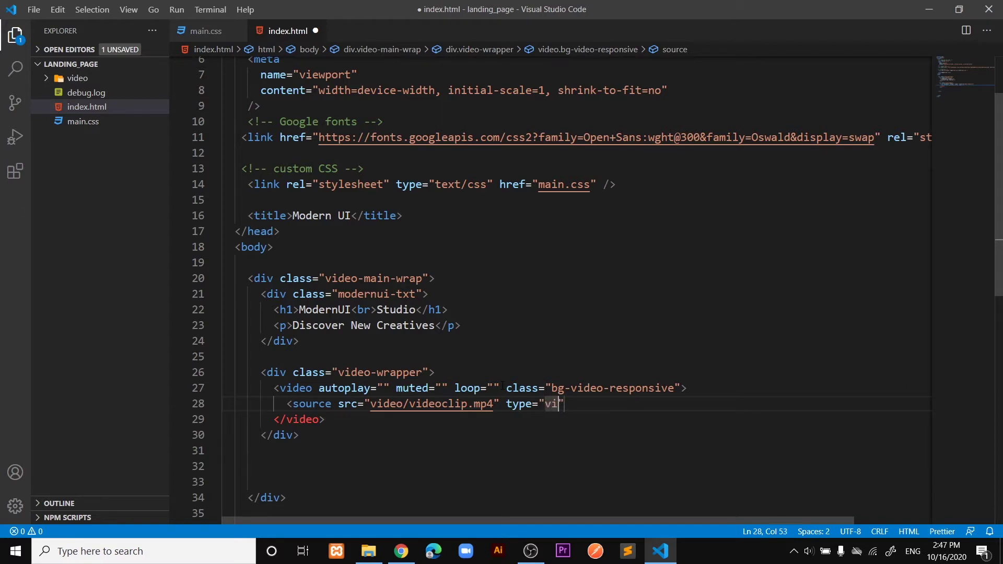
pyautogui.write('deo/m')
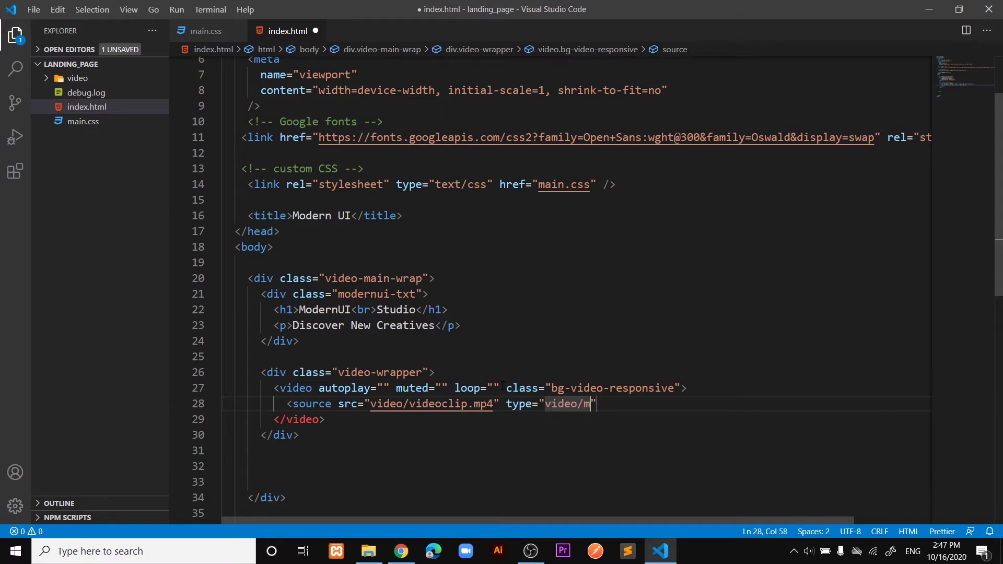
pyautogui.write('p4')
pyautogui.press('Right')
pyautogui.write('/>')
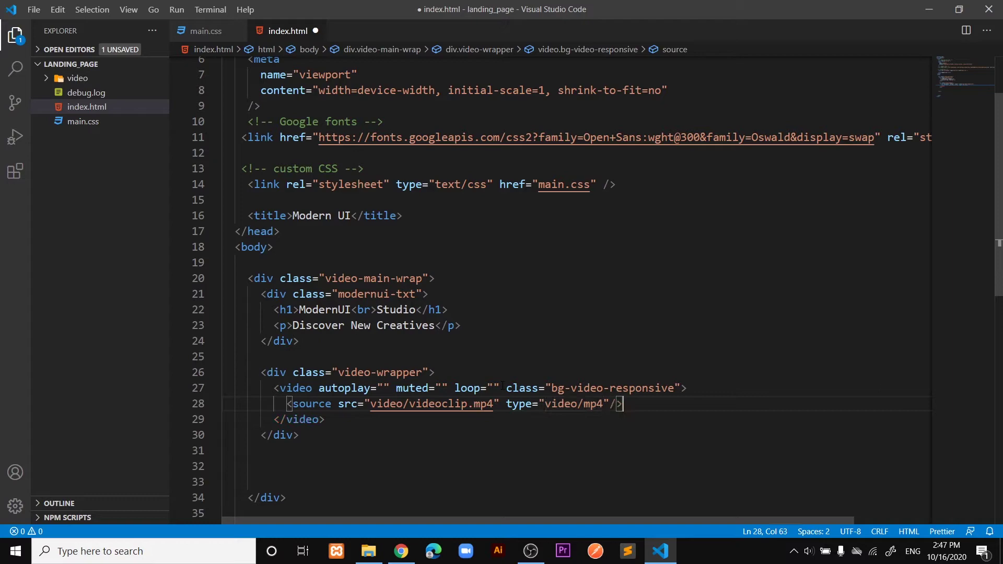
pyautogui.hotkey('ctrl', 's')
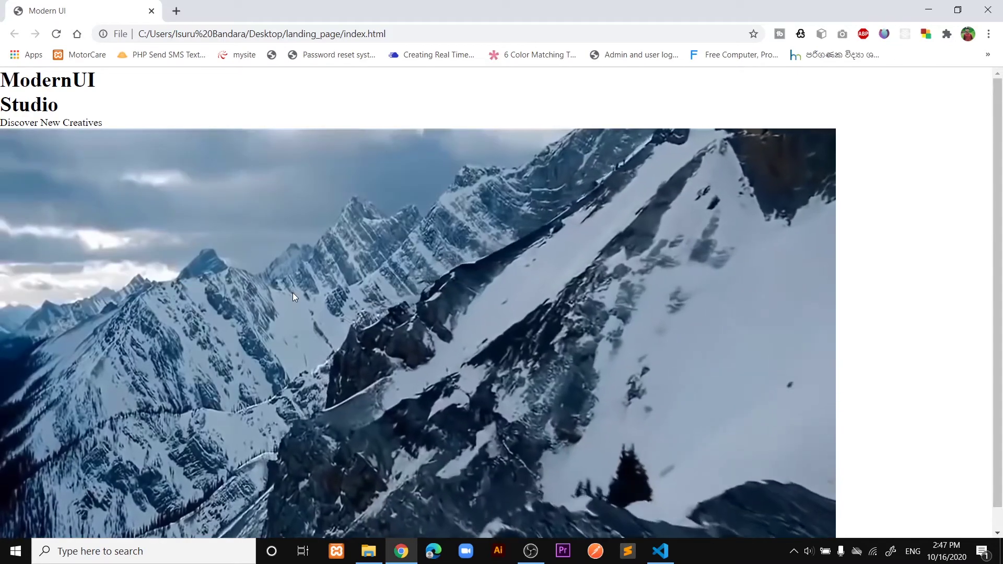
pyautogui.scroll(-1, 293, 297)
pyautogui.scroll(1, 293, 294)
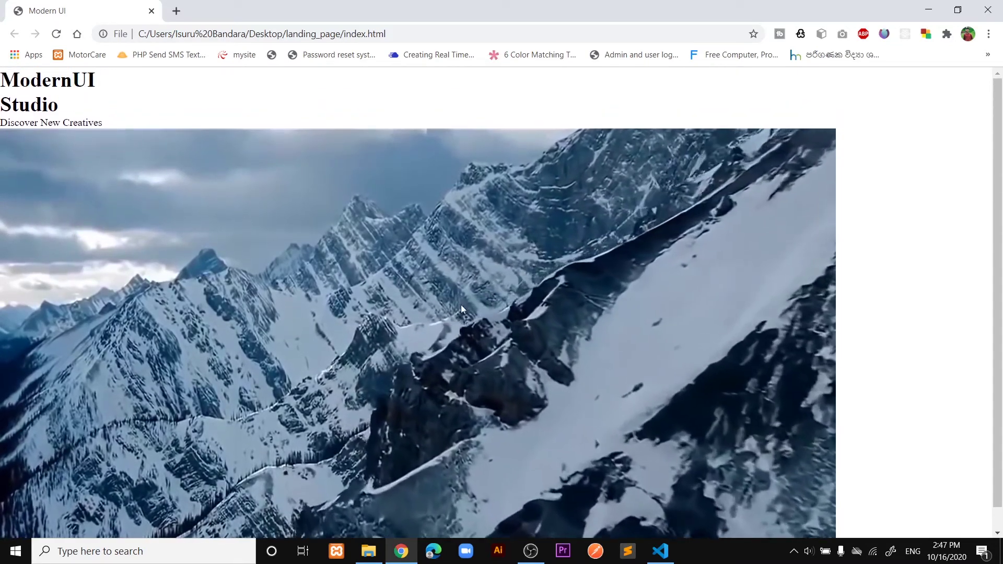
# Confirm the mountain clip plays under the ModernUI Studio heading, then return to VS Code
pyautogui.click(666, 553)
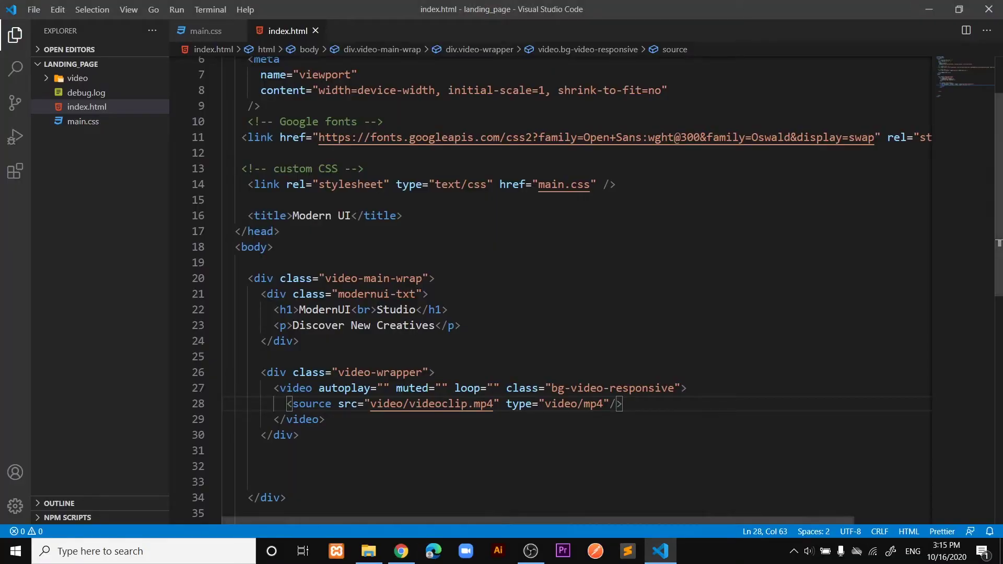
# Copy the video-main-wrap class name into main.css as a new rule selector
pyautogui.moveTo(324, 279); pyautogui.dragTo(423, 278)
pyautogui.hotkey('ctrl', 'c')
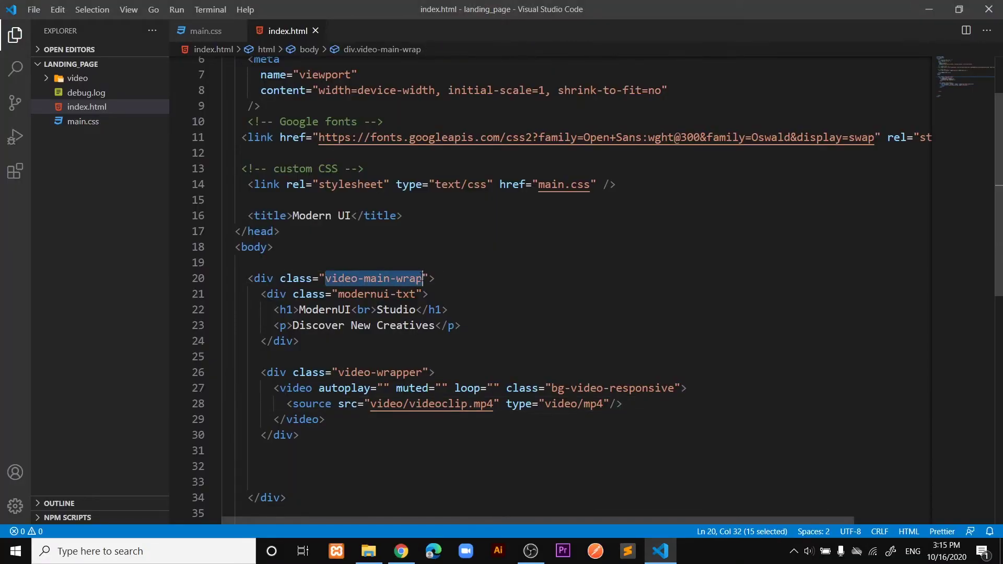
pyautogui.click(199, 31)
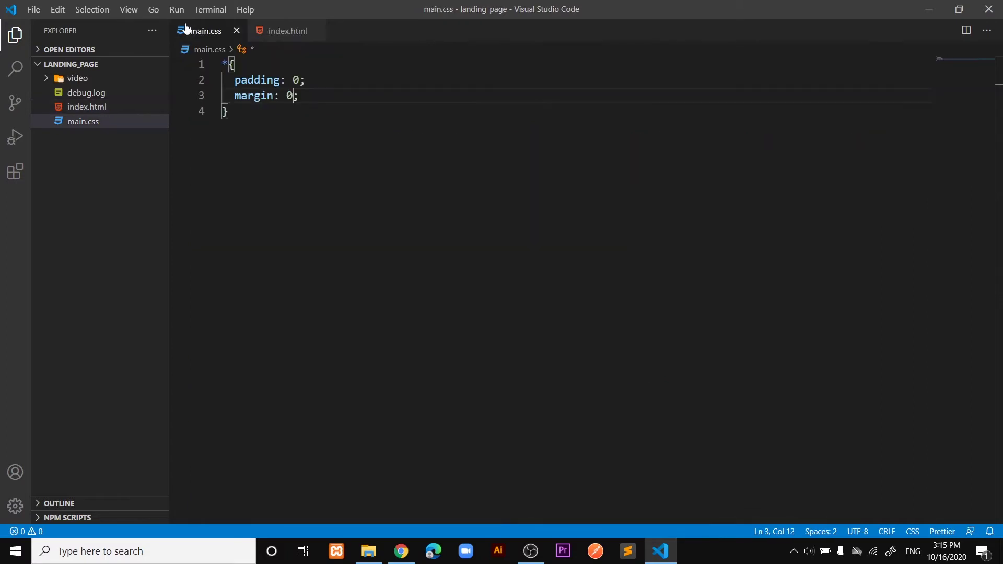
pyautogui.click(278, 137)
pyautogui.press('Return')
pyautogui.press('Return')
pyautogui.write('.')
pyautogui.hotkey('ctrl', 'v')
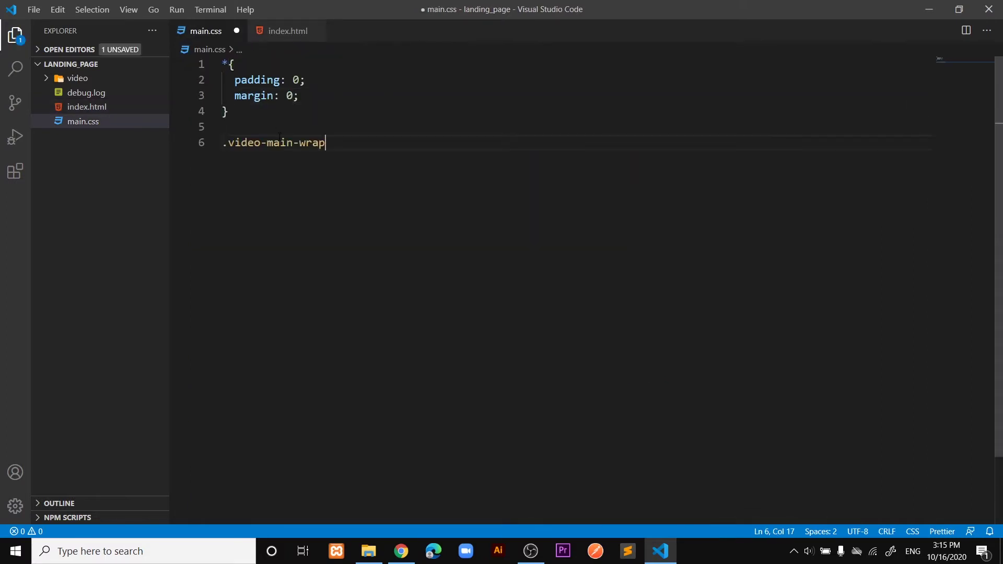
pyautogui.write('{')
pyautogui.press('Return')
pyautogui.write('po')
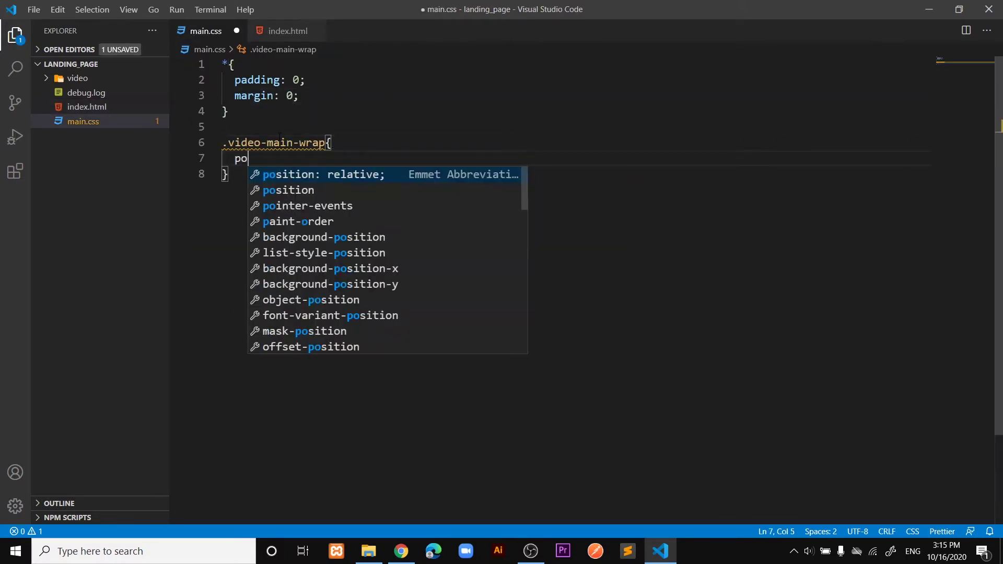
pyautogui.write('s')
# Give .video-main-wrap position: relative and width: 100%
pyautogui.press('Return')
pyautogui.press('Return')
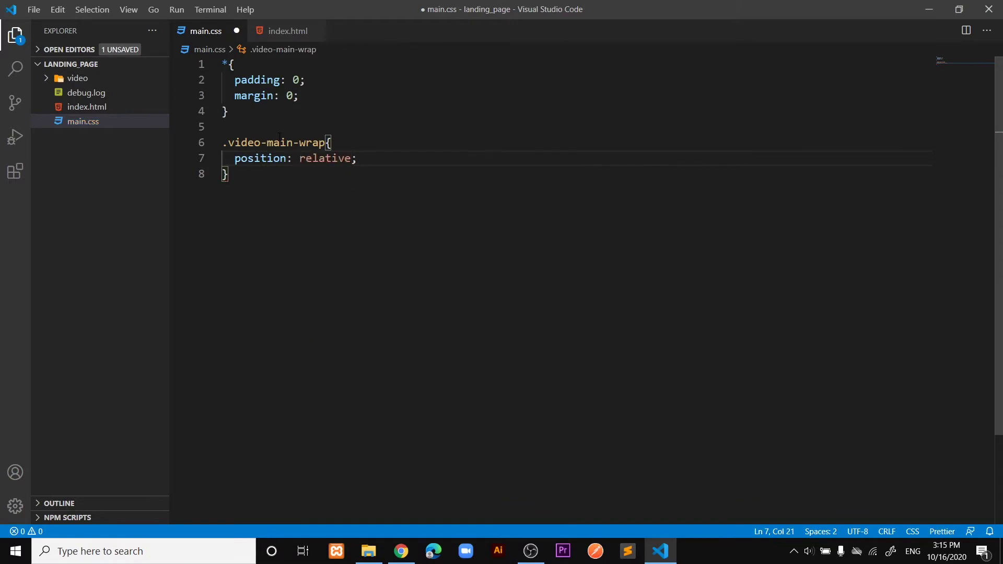
pyautogui.press('End')
pyautogui.press('Return')
pyautogui.write('wi')
pyautogui.press('Return')
pyautogui.write('100%')
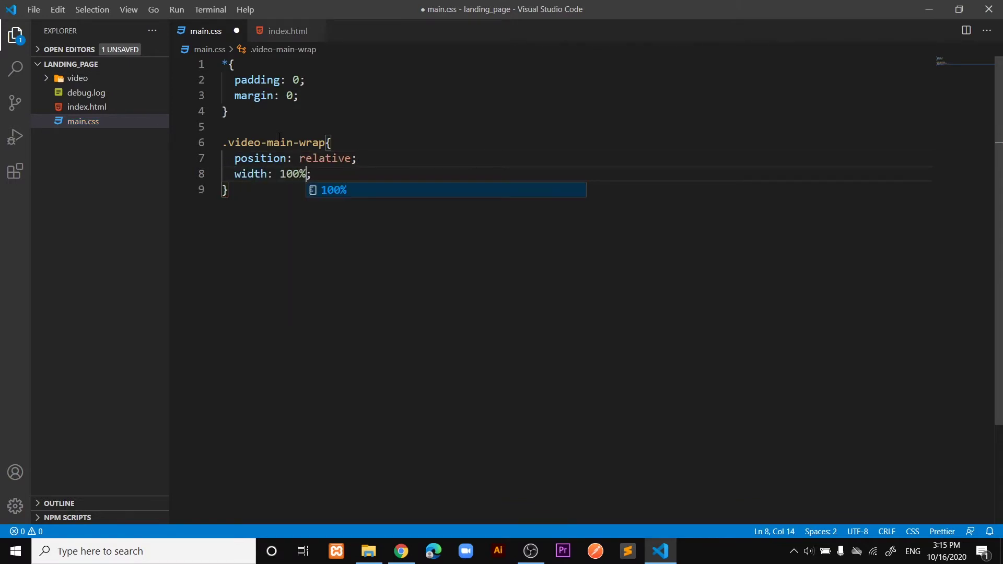
pyautogui.press('End')
# Add height: 100vh and overflow: hidden to .video-main-wrap, then save main.css
pyautogui.press('Return')
pyautogui.write('he')
pyautogui.press('Return')
pyautogui.write('100vh')
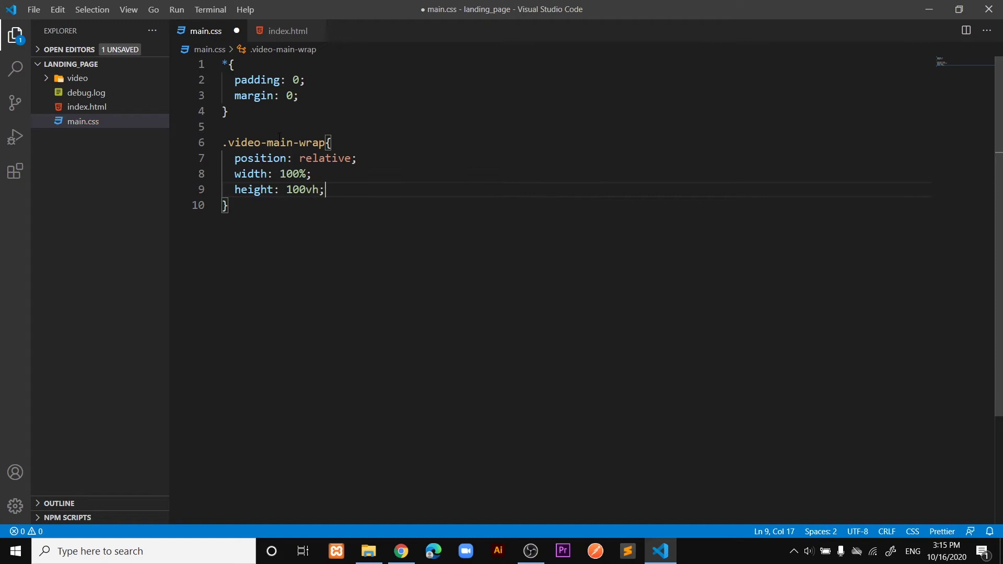
pyautogui.press('End')
pyautogui.press('Return')
pyautogui.write('over')
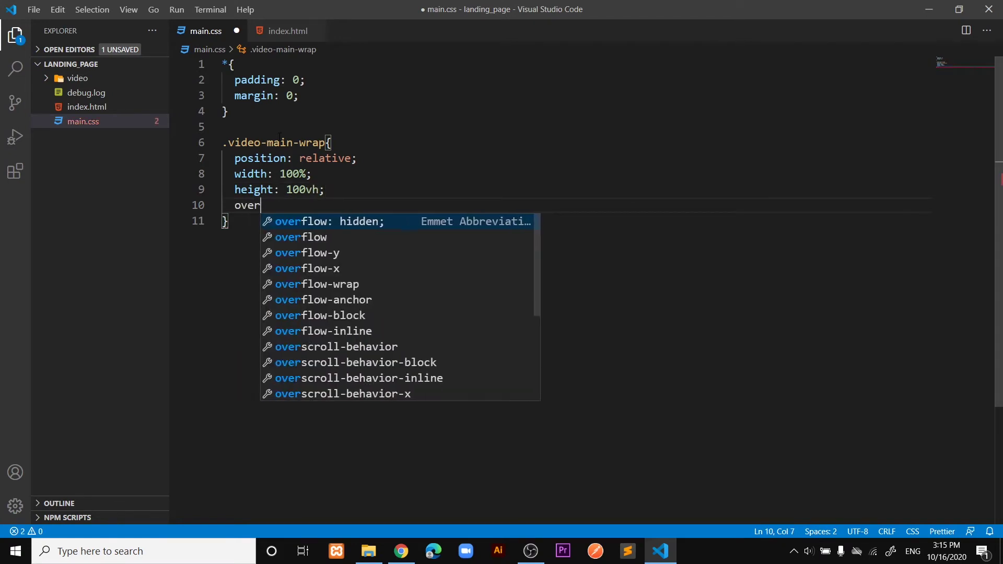
pyautogui.press('Return')
pyautogui.press('Down')
pyautogui.press('Return')
pyautogui.press('Return')
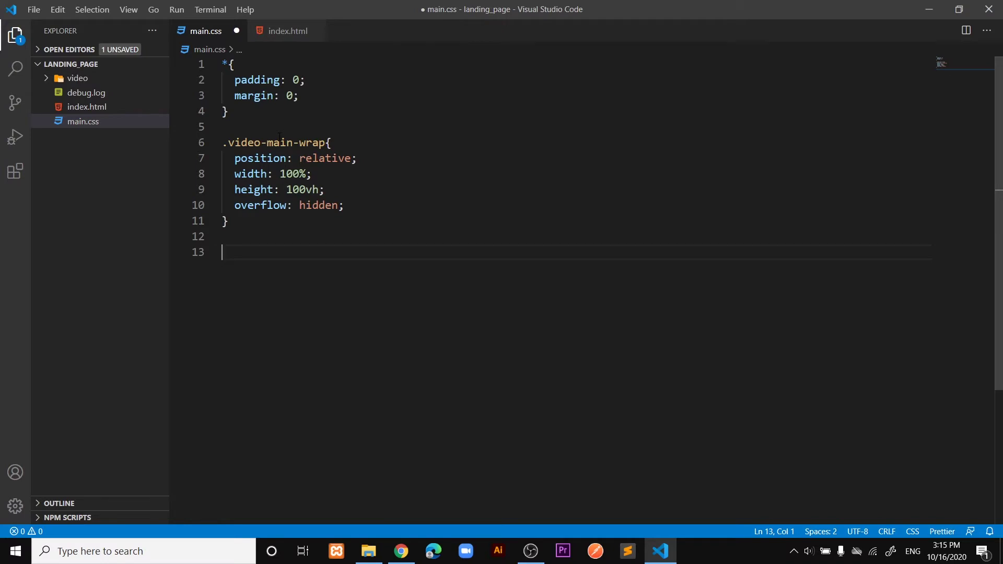
pyautogui.hotkey('ctrl', 's')
pyautogui.click(288, 31)
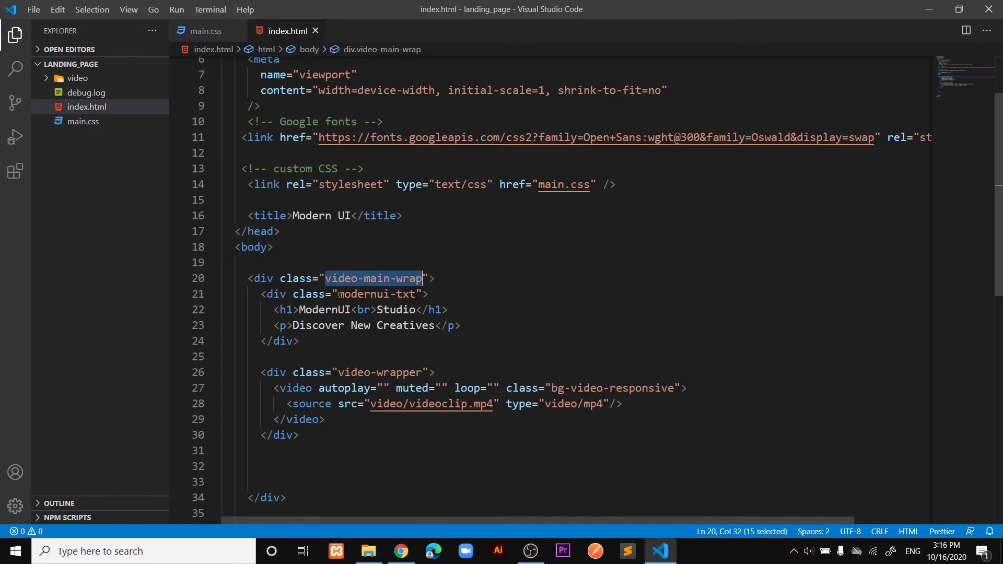
# Paste modernui-txt into main.css as a new selector with position: absolute
pyautogui.moveTo(340, 294); pyautogui.dragTo(416, 294)
pyautogui.hotkey('ctrl', 'c')
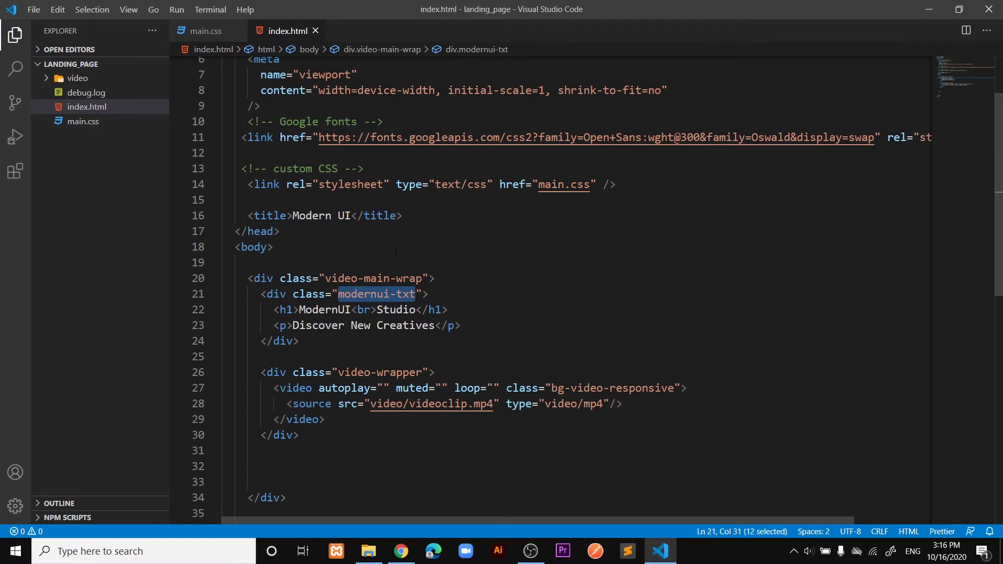
pyautogui.click(202, 31)
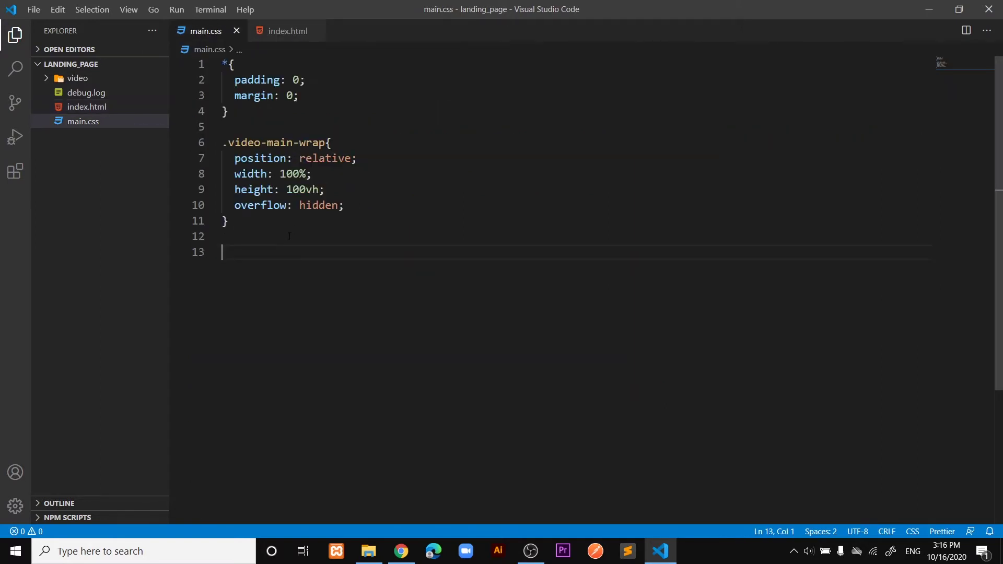
pyautogui.write('.')
pyautogui.hotkey('ctrl', 'v')
pyautogui.write('{')
pyautogui.press('Return')
pyautogui.write('pos')
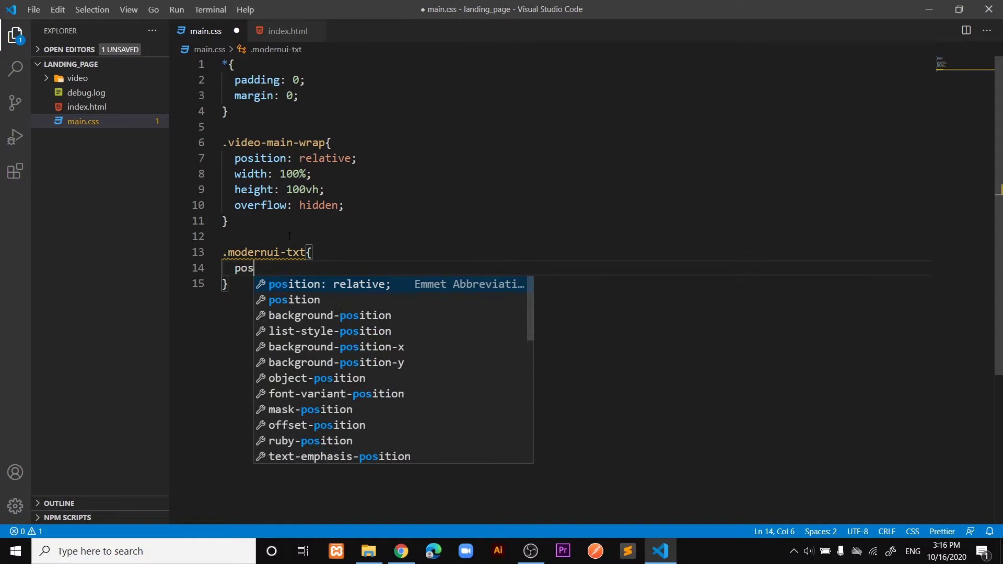
pyautogui.press('Down')
pyautogui.press('Return')
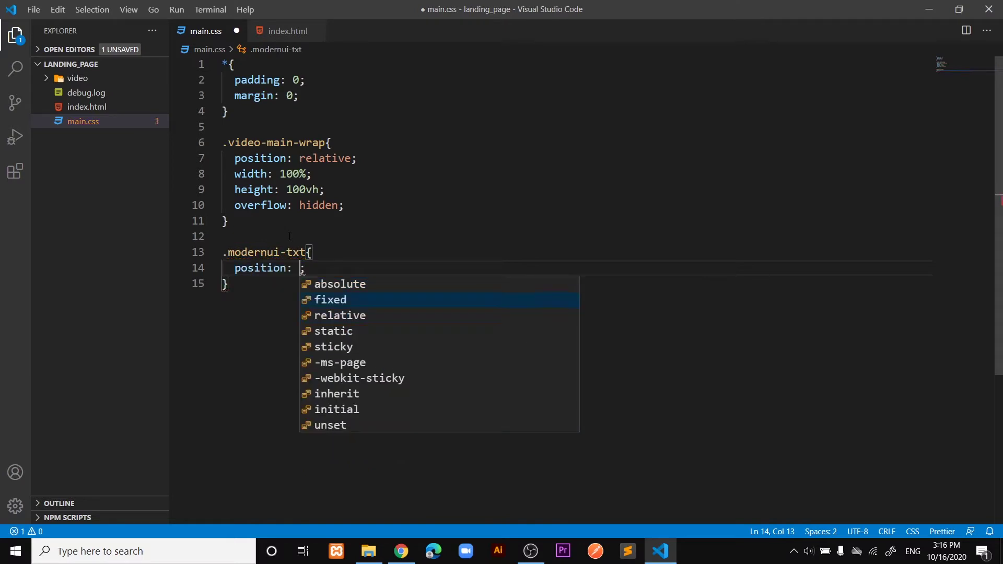
pyautogui.press('Up')
pyautogui.press('Return')
# Add z-index: 2000 and color: #fff to the .modernui-txt rule
pyautogui.press('Return')
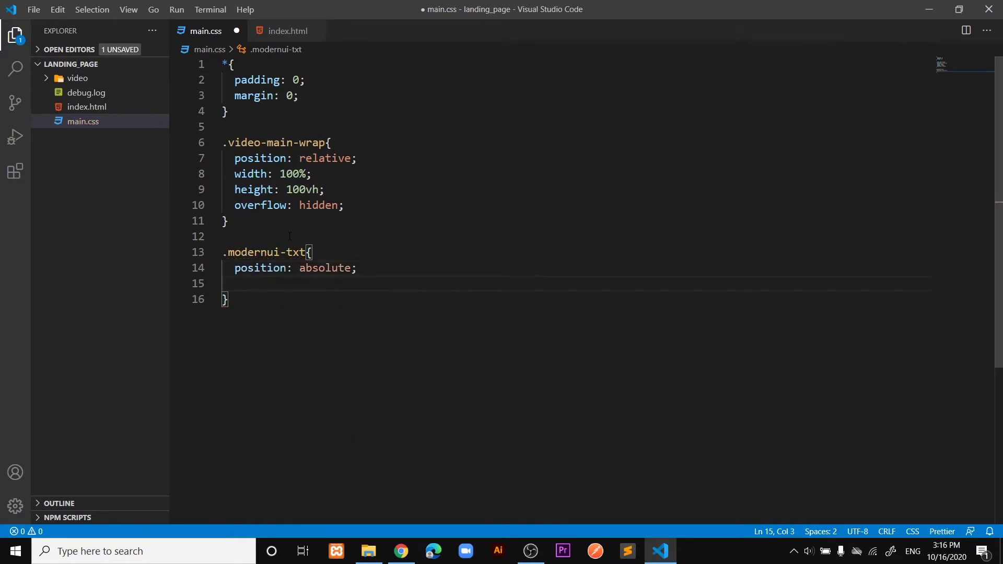
pyautogui.write('z')
pyautogui.press('Return')
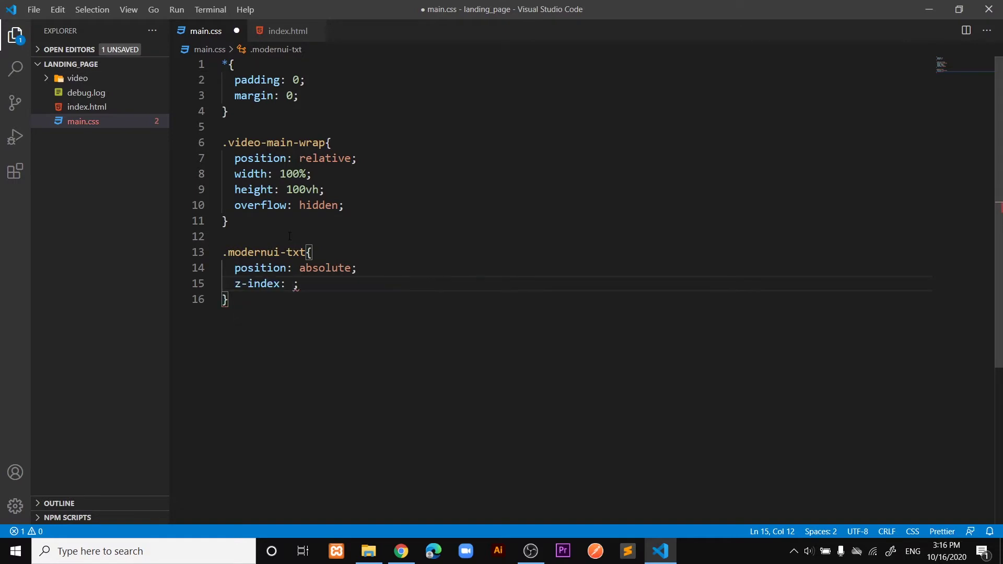
pyautogui.write('2000')
pyautogui.press('End')
pyautogui.press('Return')
pyautogui.write('col')
pyautogui.press('Down')
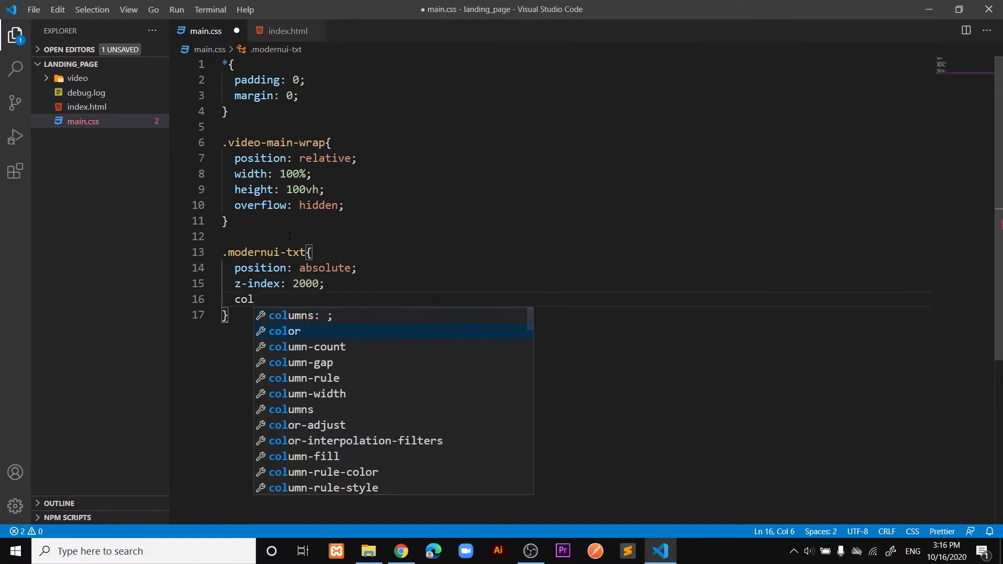
pyautogui.press('Return')
pyautogui.write('#ff')
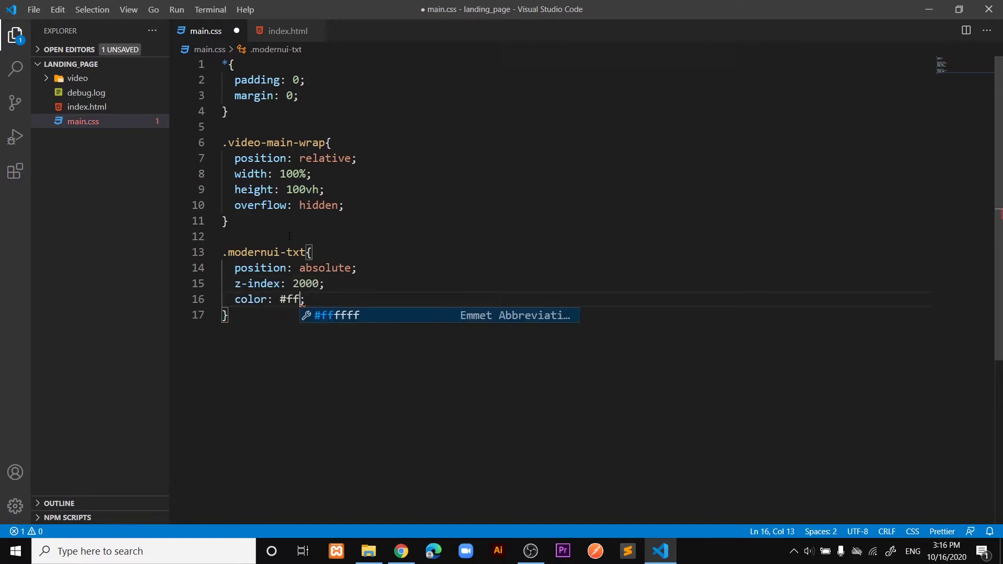
pyautogui.write('f')
pyautogui.press('End')
pyautogui.press('Return')
pyautogui.write('top')
# Add top: 50%, left: 25%, transform: translate(-25%,-50%) and line-height: 1
pyautogui.press('Return')
pyautogui.write('50')
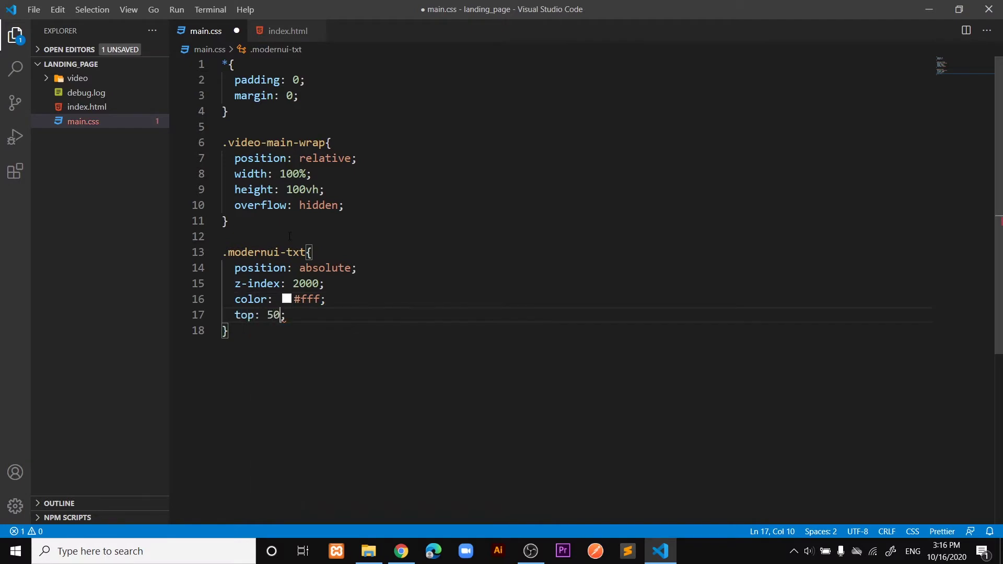
pyautogui.write('%')
pyautogui.press('End')
pyautogui.press('Return')
pyautogui.write('le')
pyautogui.press('Return')
pyautogui.write('2')
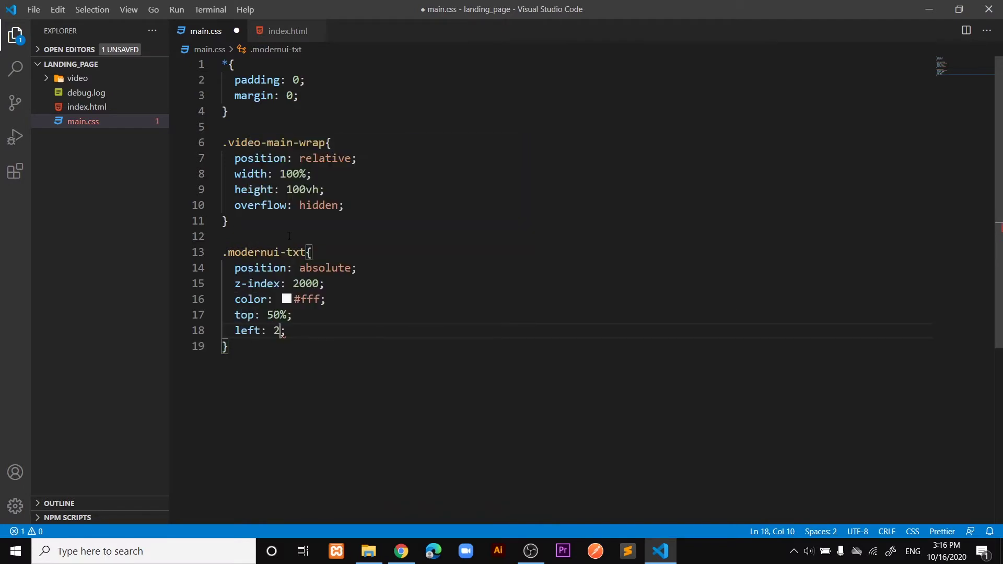
pyautogui.write('5%')
pyautogui.press('End')
pyautogui.press('Return')
pyautogui.write('tra')
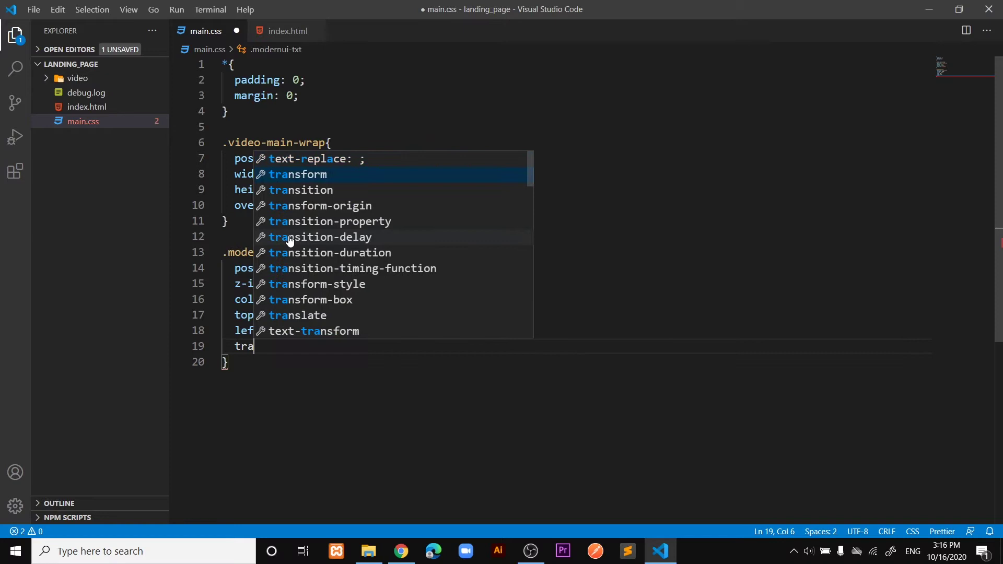
pyautogui.press('Return')
pyautogui.write('tr;')
pyautogui.press('Return')
pyautogui.write('-25')
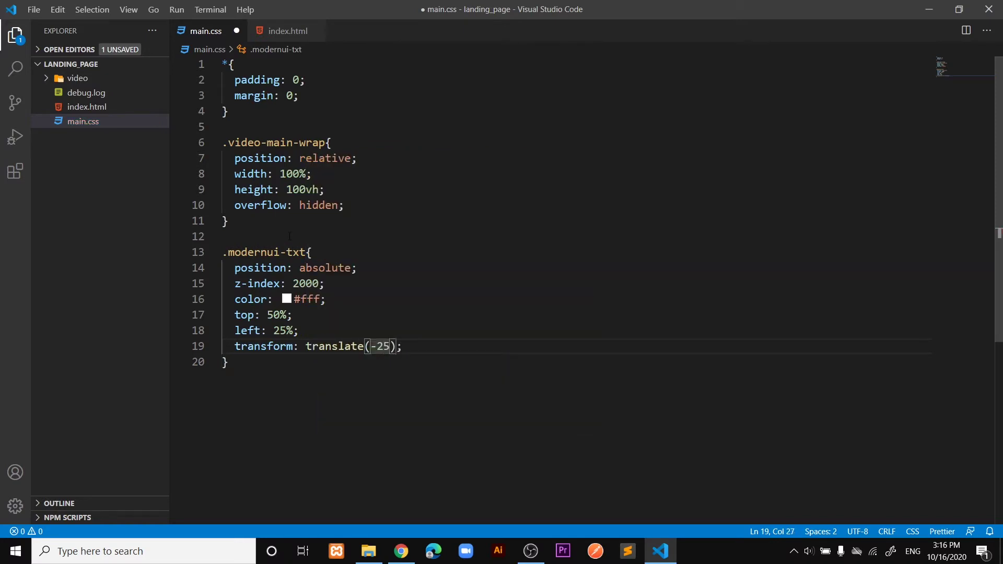
pyautogui.write('%,-50%')
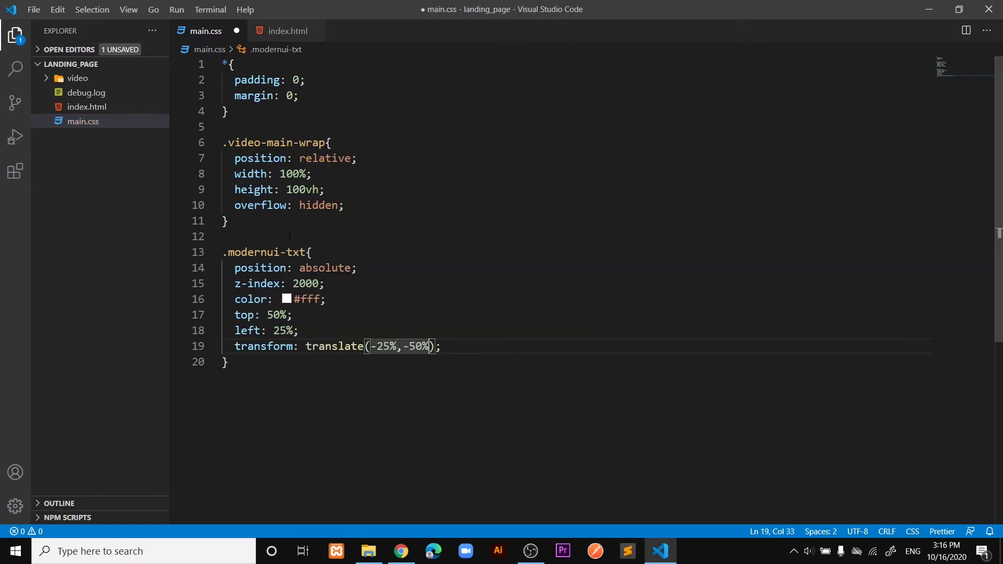
pyautogui.press('End')
pyautogui.press('Return')
pyautogui.write('li')
pyautogui.press('Return')
pyautogui.write('1')
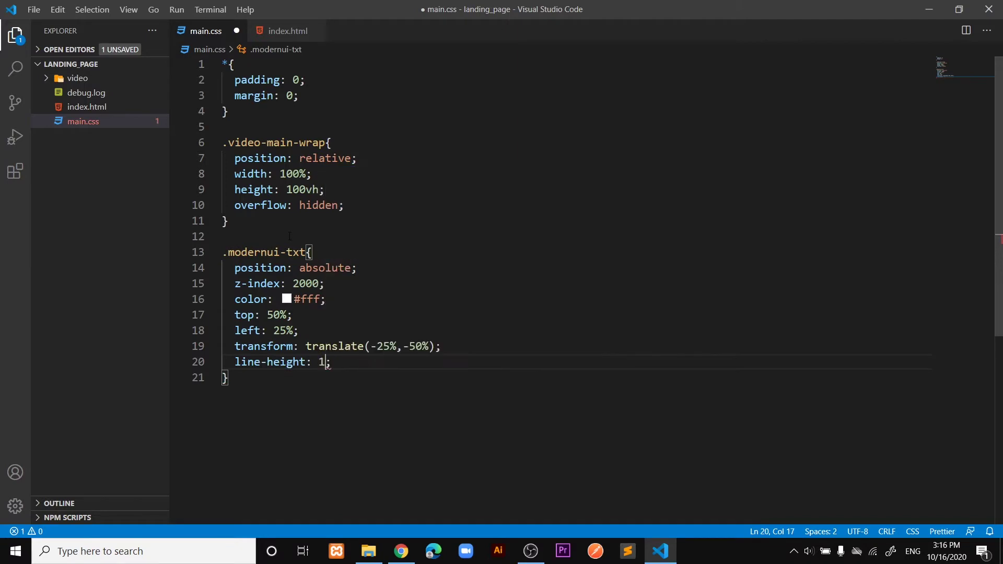
pyautogui.press('Down')
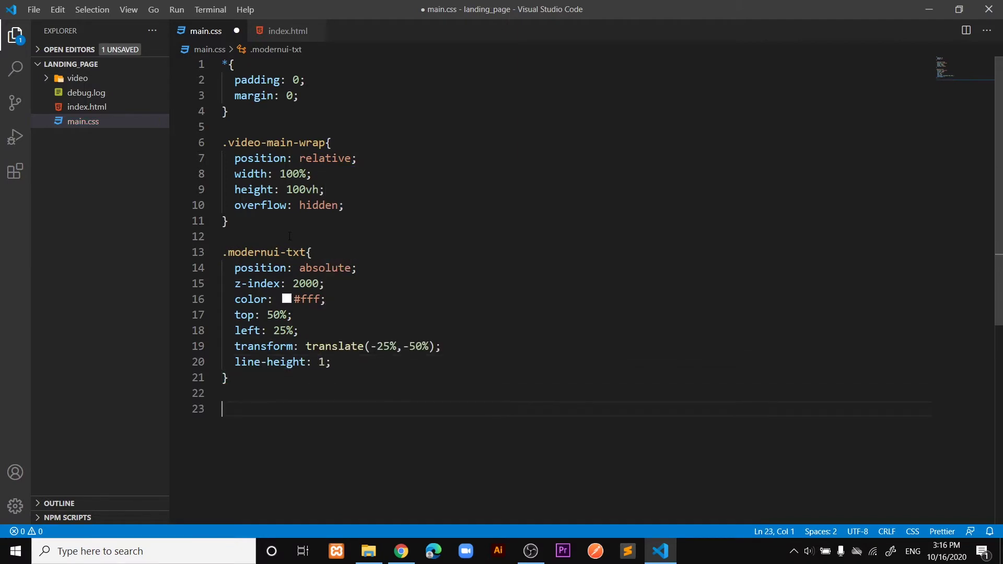
# Duplicate the .modernui-txt selector to start a new .modernui-txt h1 rule
pyautogui.moveTo(306, 252); pyautogui.dragTo(223, 253)
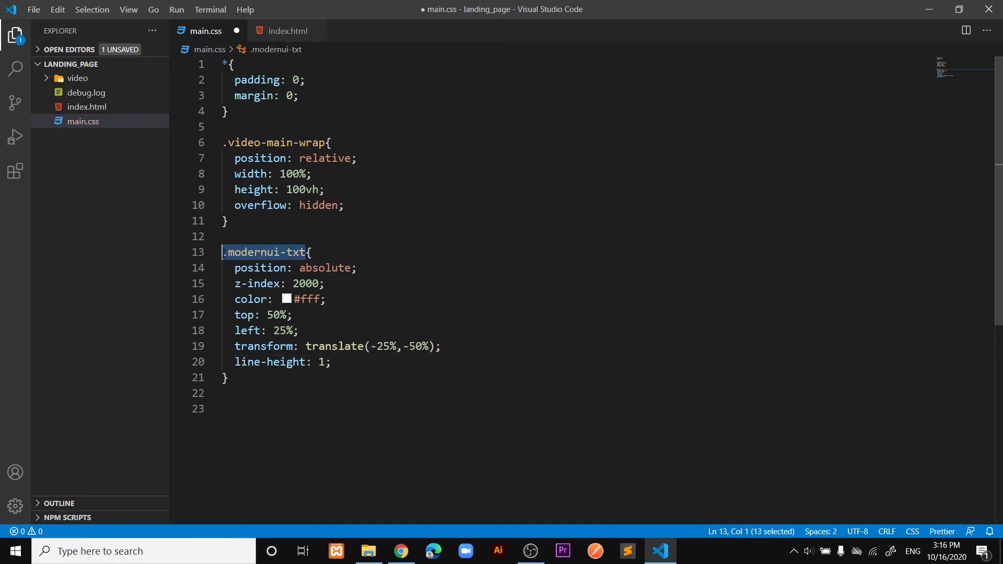
pyautogui.hotkey('ctrl', 'c')
pyautogui.click(268, 382)
pyautogui.press('Return')
pyautogui.press('Return')
pyautogui.hotkey('ctrl', 'v')
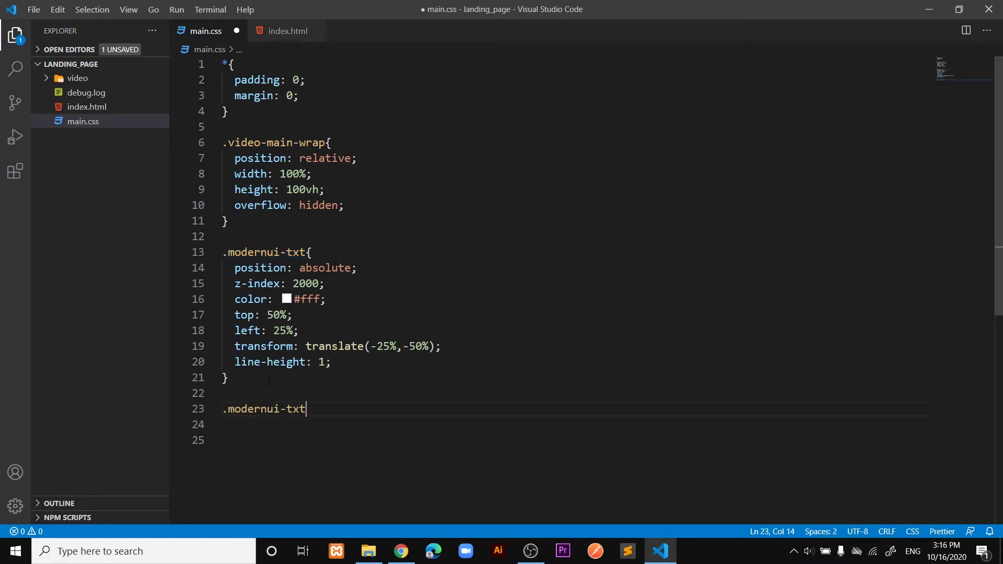
pyautogui.write(' h1{')
# Set the h1 to font-family "Oswald", sans-serif and font-size 120px, and save
pyautogui.press('Return')
pyautogui.write('fo')
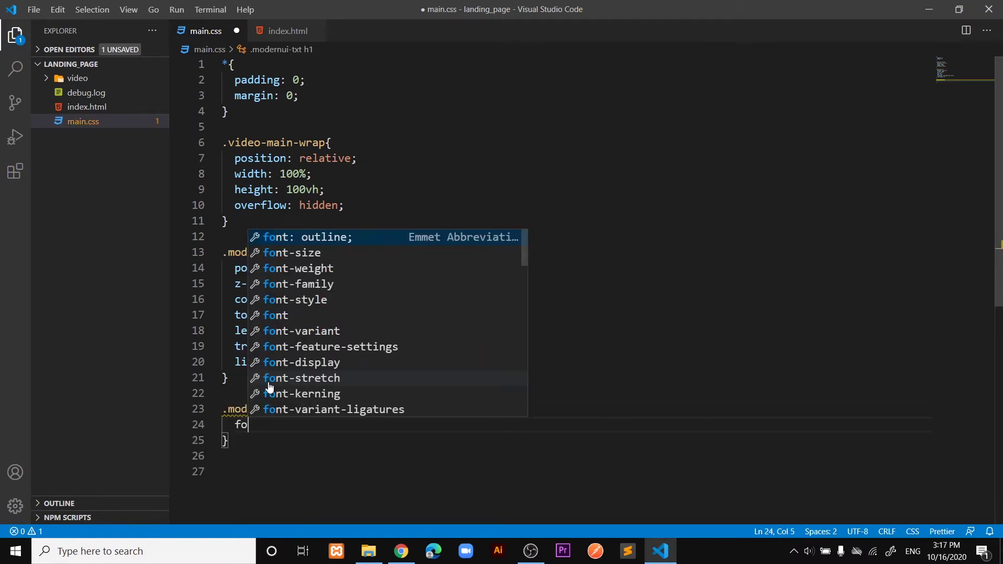
pyautogui.write('nt-f')
pyautogui.press('Return')
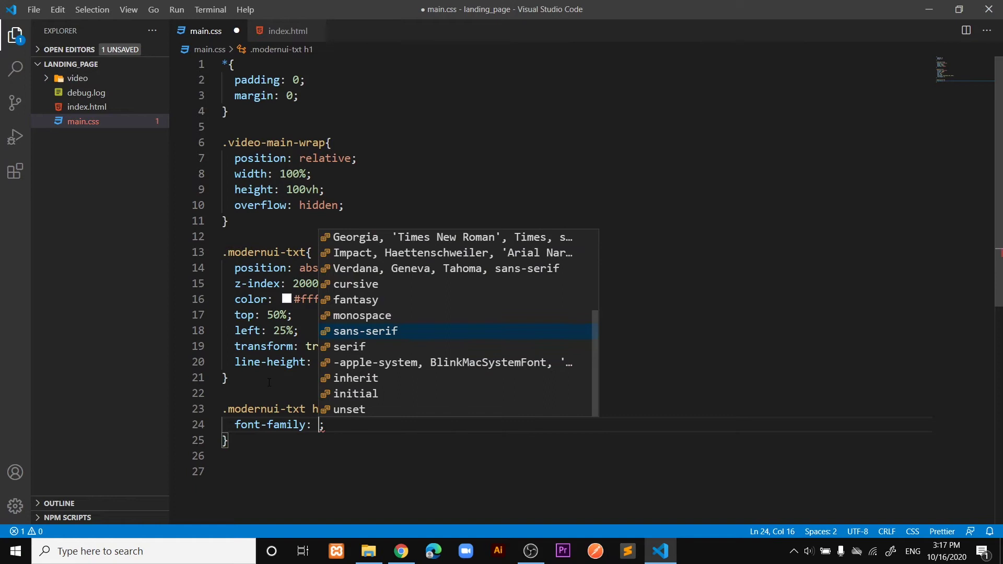
pyautogui.write('"Oswald')
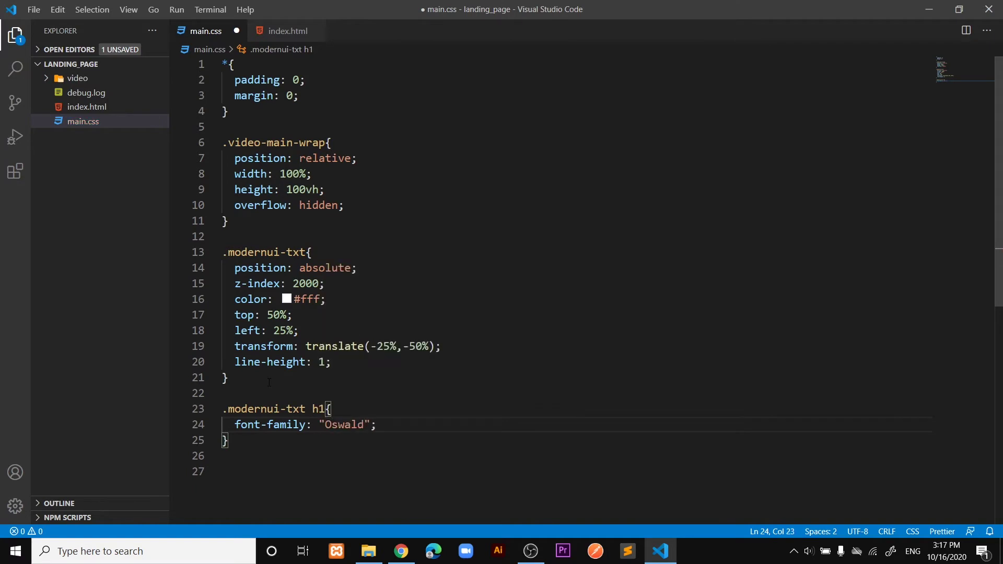
pyautogui.write(',sa')
pyautogui.press('Return')
pyautogui.press('End')
pyautogui.press('Return')
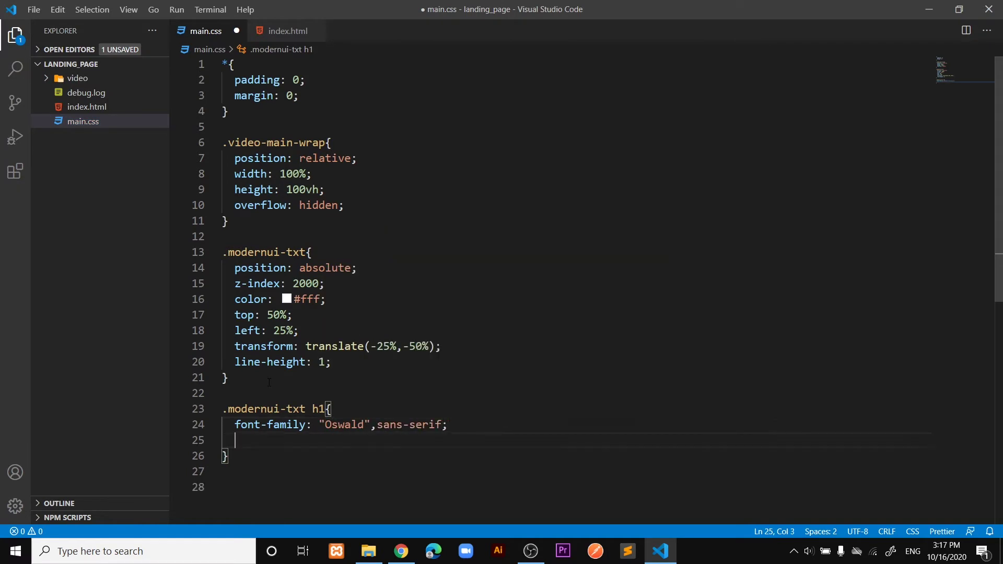
pyautogui.write('font-s')
pyautogui.press('Return')
pyautogui.write('120')
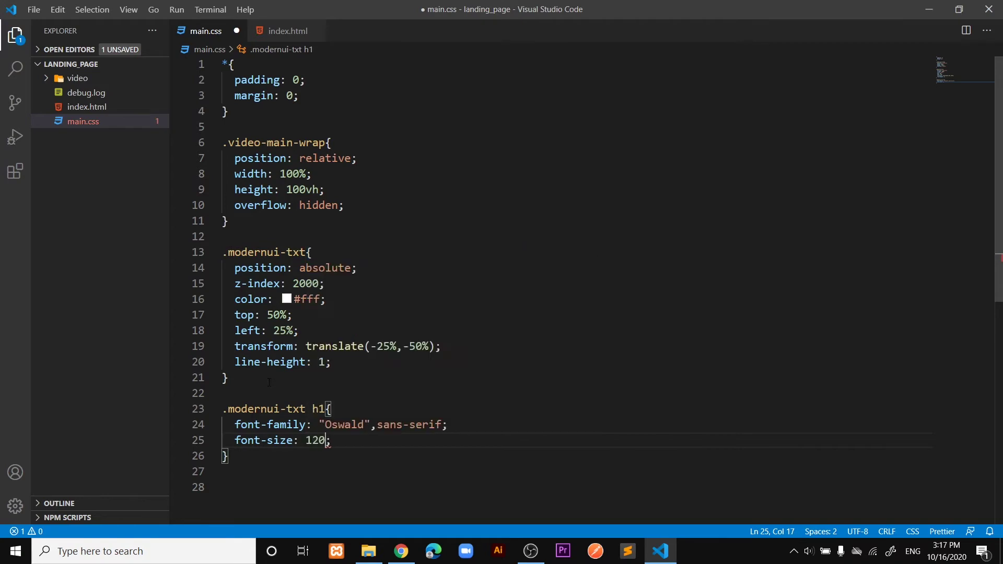
pyautogui.write('px')
pyautogui.hotkey('ctrl', 's')
pyautogui.scroll(-1, 268, 383)
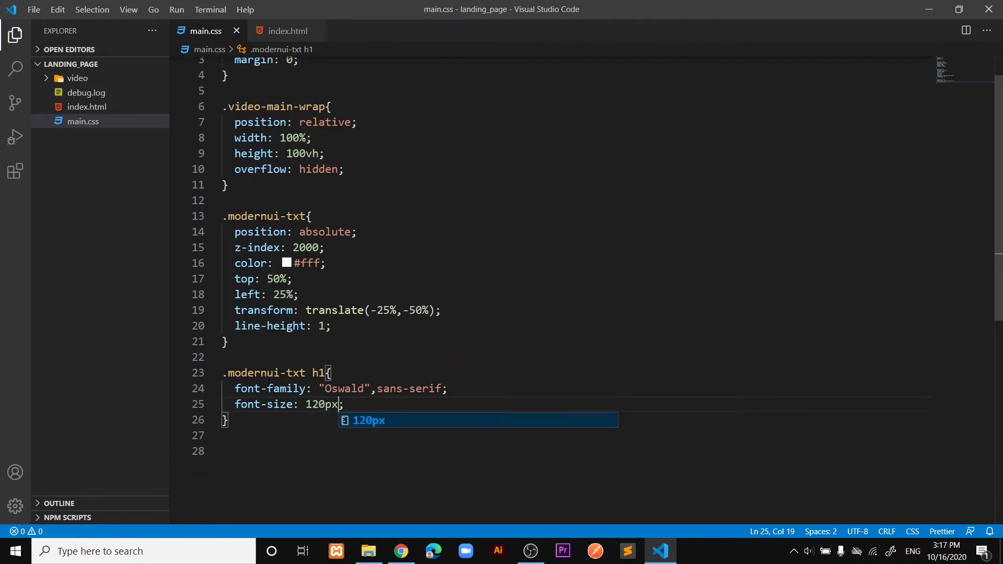
# Copy the .modernui-txt h1 selector to reuse below the h1 rule
pyautogui.moveTo(330, 339); pyautogui.dragTo(223, 339)
pyautogui.hotkey('ctrl', 'c')
pyautogui.click(235, 417)
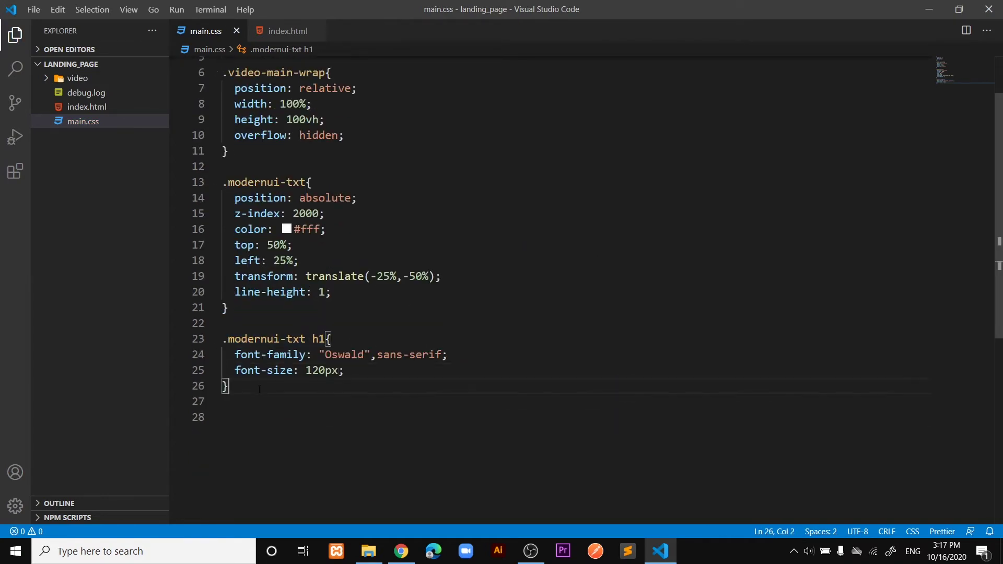
# Turn the pasted selector into a .modernui-txt p rule, checking the paragraph markup
pyautogui.hotkey('ctrl', 'v')
pyautogui.press('BackSpace')
pyautogui.press('BackSpace')
pyautogui.write('p{')
pyautogui.press('Return')
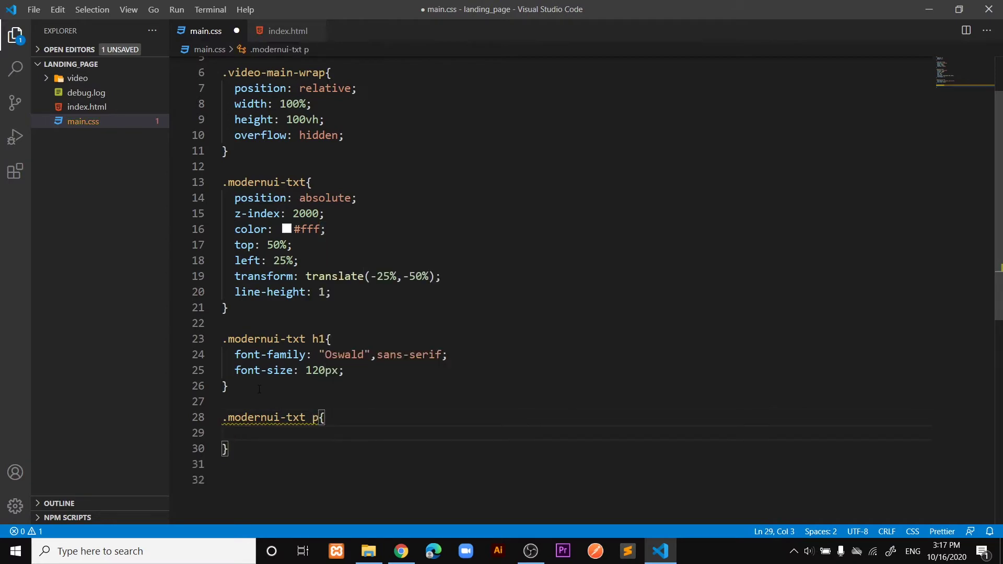
pyautogui.click(271, 31)
pyautogui.moveTo(273, 325); pyautogui.dragTo(439, 325)
pyautogui.hotkey('ctrl', 'Tab')
pyautogui.write('fon')
# Set the paragraph to font-family "open Sans", sans-serif and font-size 30px, and save
pyautogui.press('Down')
pyautogui.press('Return')
pyautogui.write('" ')
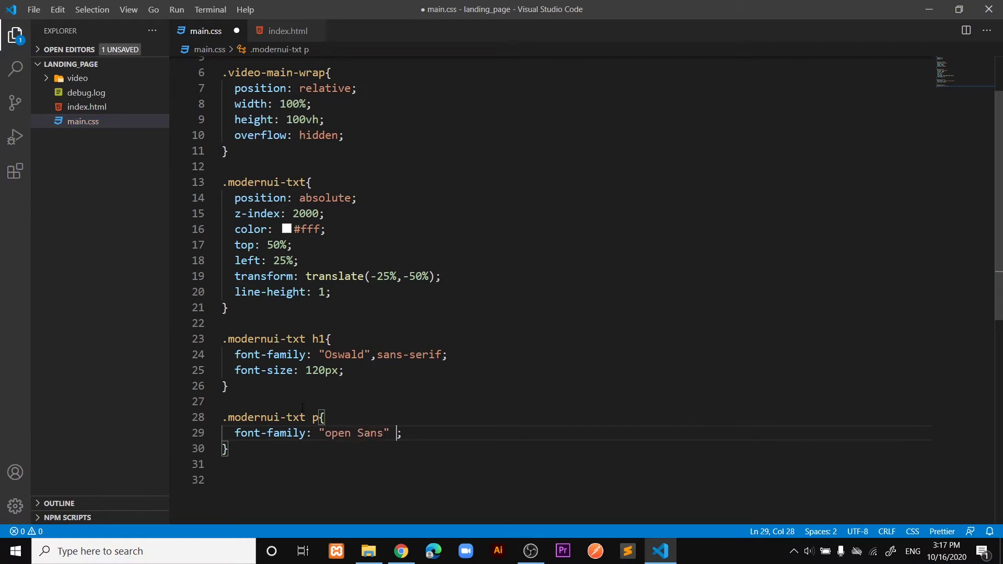
pyautogui.write(',s')
pyautogui.press('Return')
pyautogui.press('End')
pyautogui.press('Return')
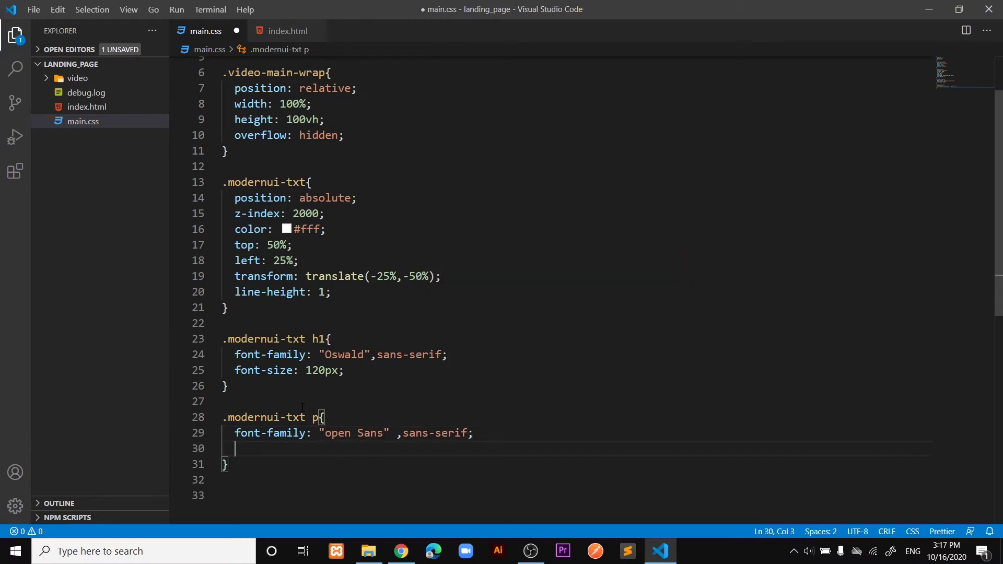
pyautogui.write('fon')
pyautogui.press('Down')
pyautogui.press('Return')
pyautogui.write('30px;')
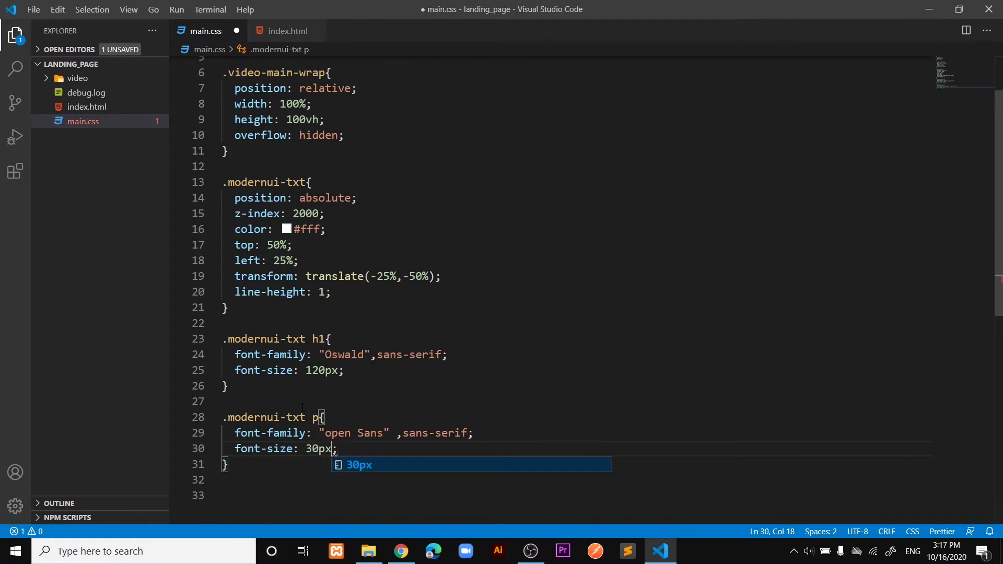
pyautogui.scroll(-2, 301, 406)
pyautogui.hotkey('ctrl', 's')
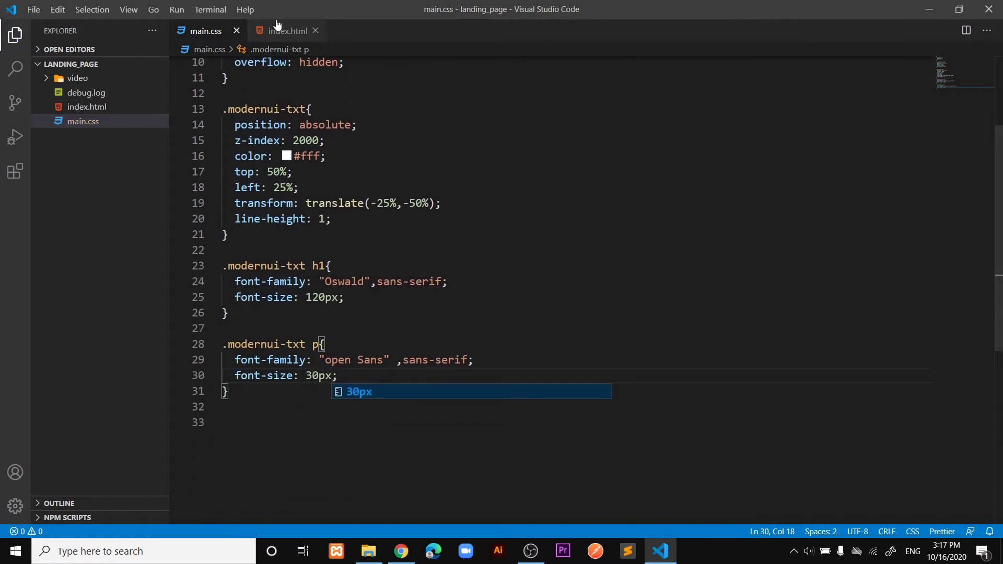
pyautogui.hotkey('ctrl', 'Tab')
# Add a .video-wrapper rule with position: absolute and width: calc(100vh * (1280/660))
pyautogui.doubleClick(379, 373)
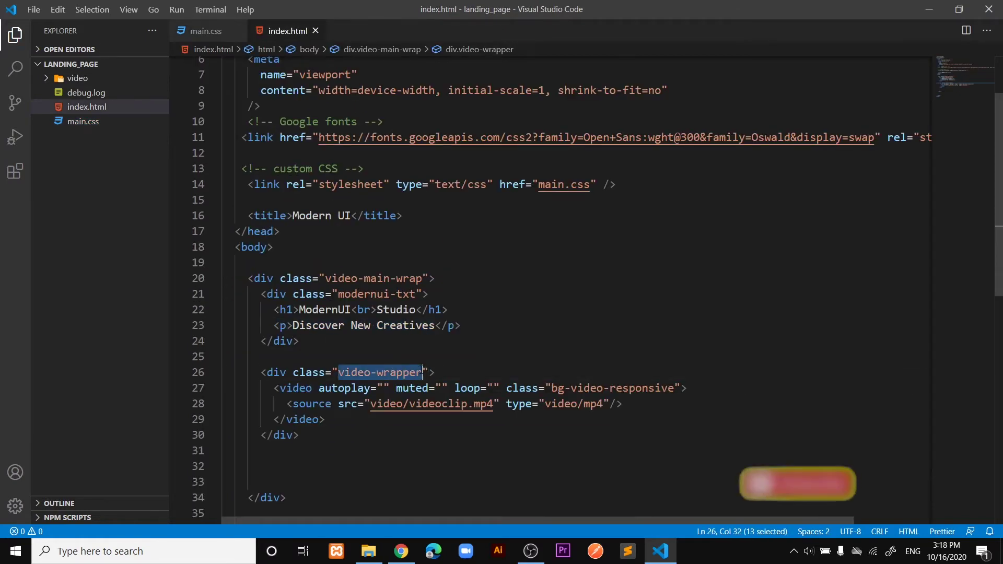
pyautogui.click(211, 29)
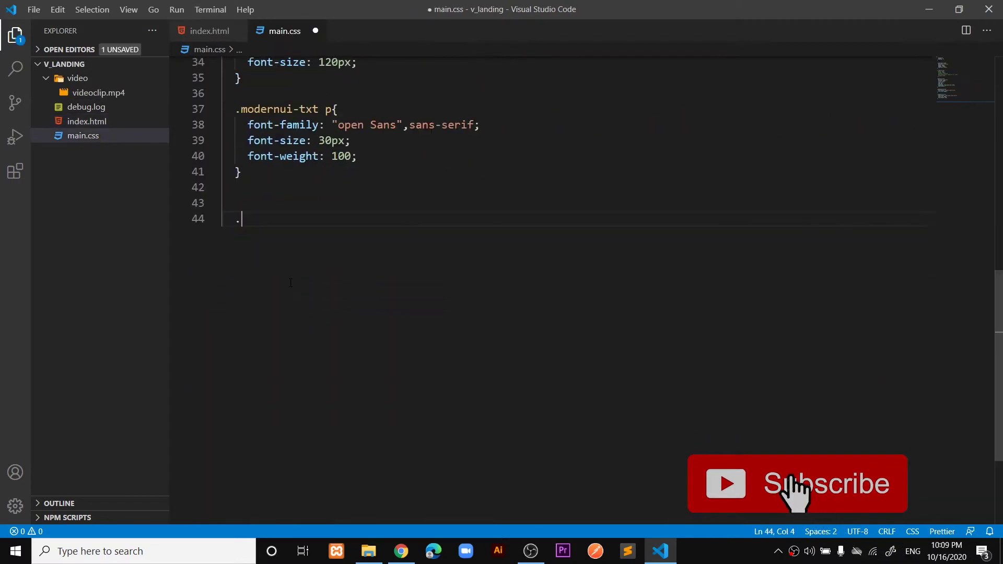
pyautogui.write('.video-wrapper{')
pyautogui.press('Return')
pyautogui.write('po')
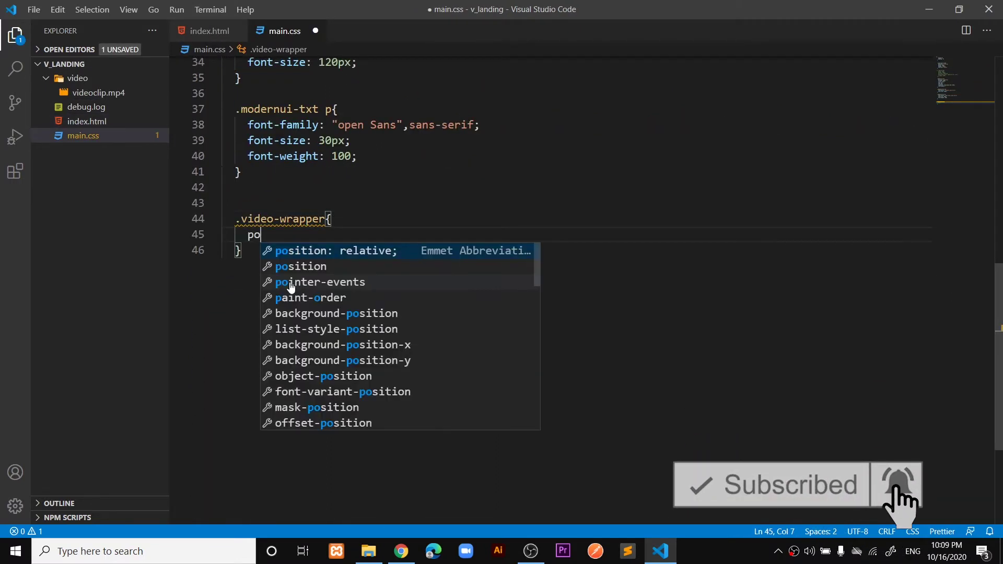
pyautogui.press('Down')
pyautogui.press('Return')
pyautogui.write('absolute;')
pyautogui.press('Return')
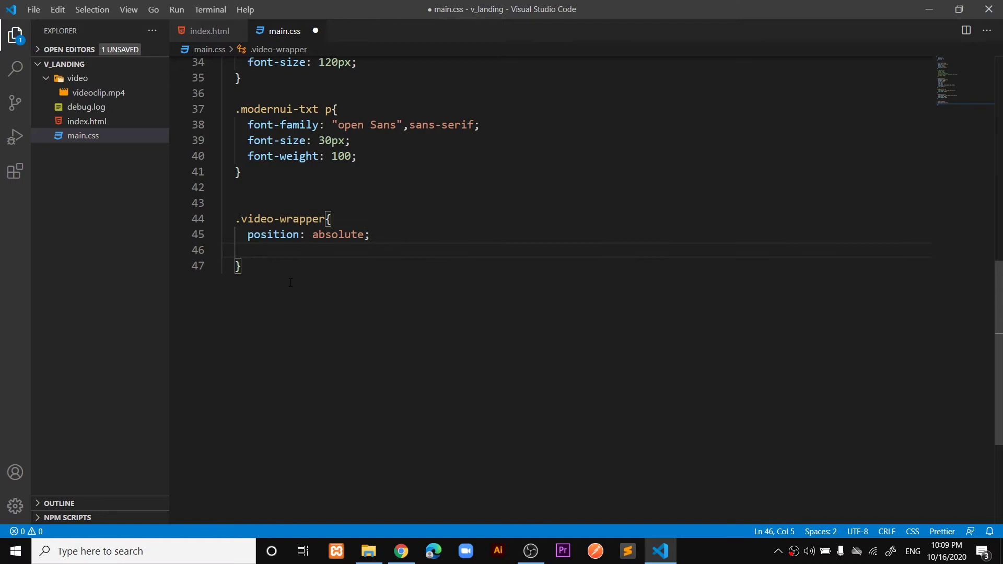
pyautogui.write('wi')
pyautogui.press('Return')
pyautogui.write('calc')
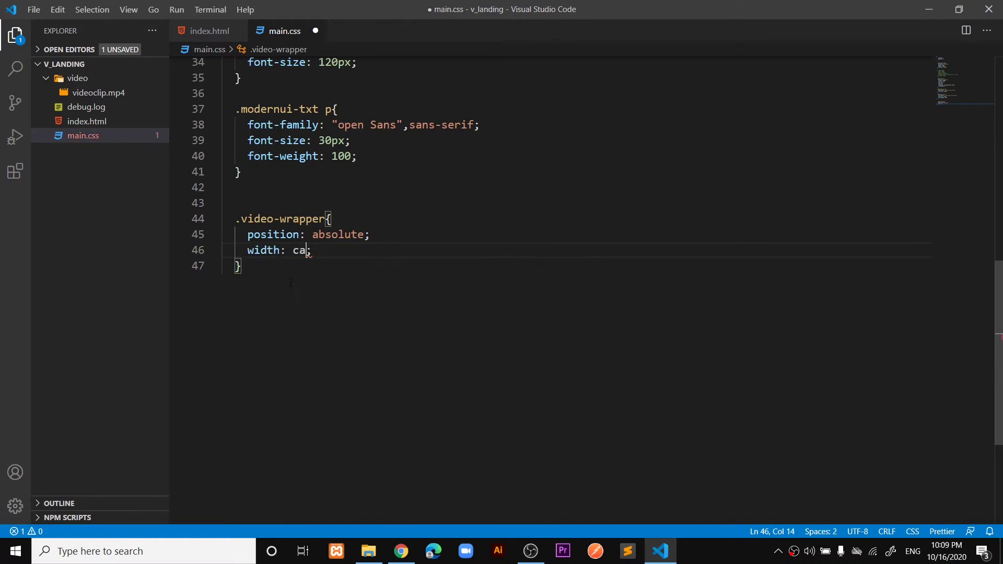
pyautogui.write('(100')
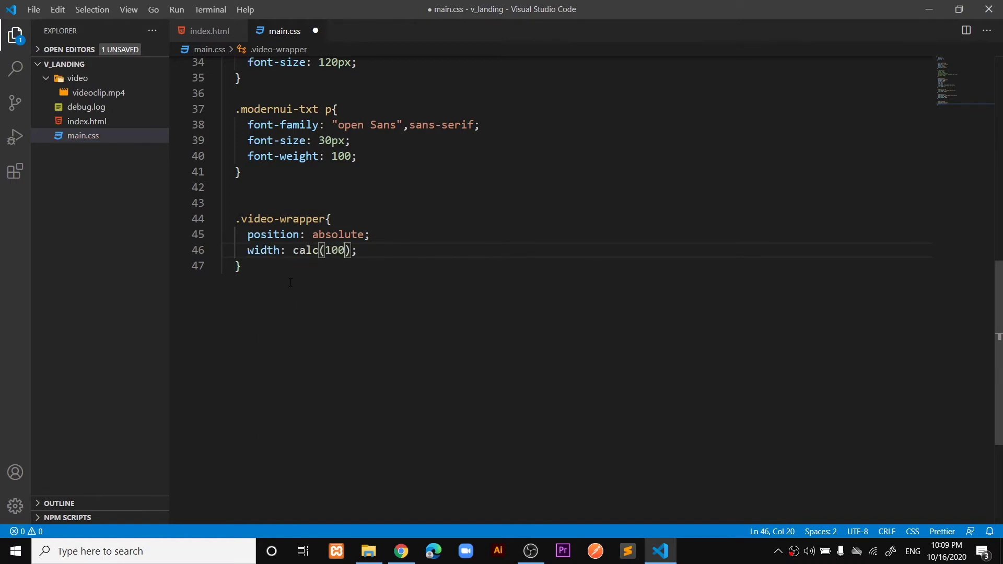
pyautogui.write('vh * (1280/660')
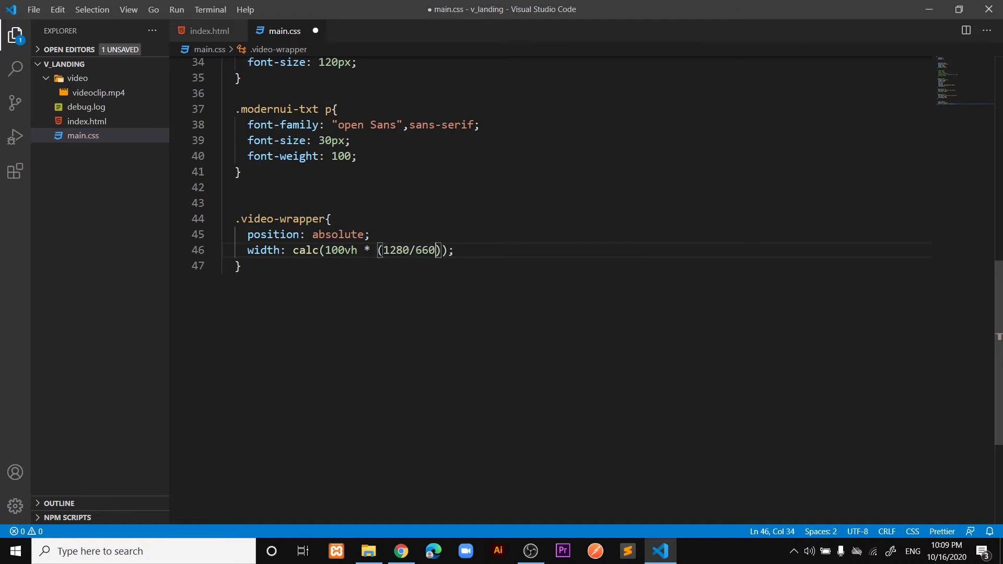
pyautogui.moveTo(382, 250); pyautogui.dragTo(436, 250)
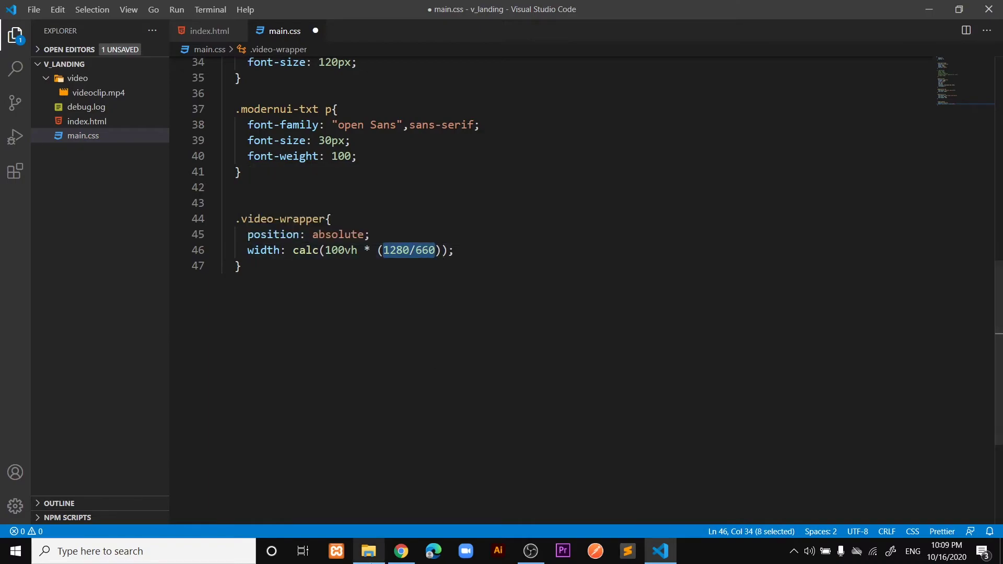
pyautogui.click(369, 551)
# Check the videoclip file's Properties details for a 1280 frame width and 660 frame height
pyautogui.click(178, 149)
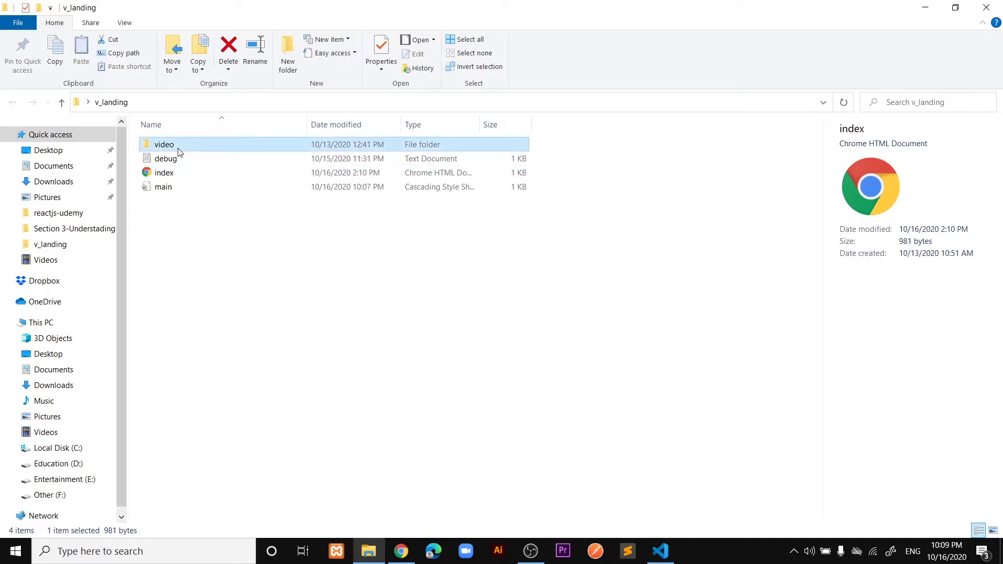
pyautogui.doubleClick(179, 151)
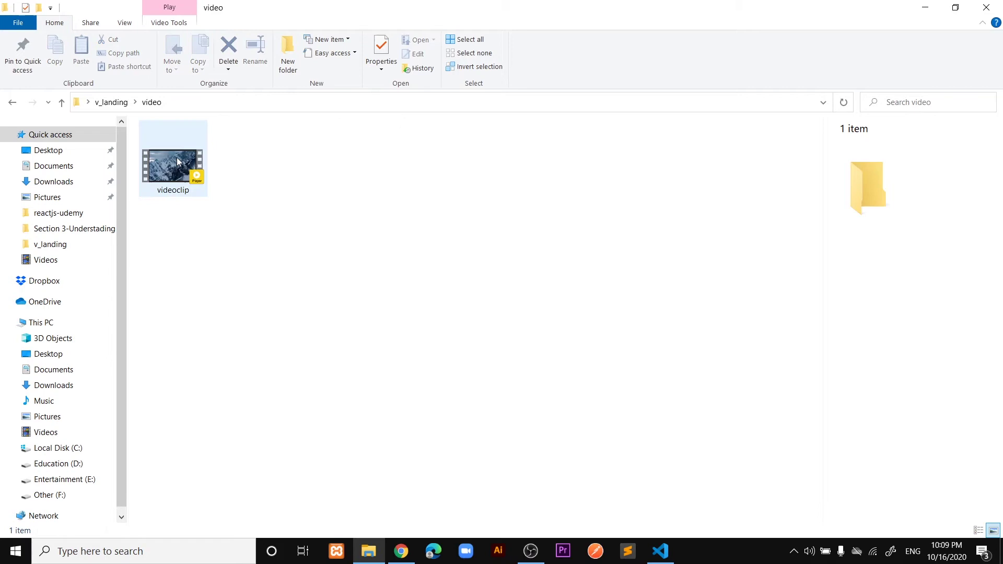
pyautogui.click(176, 172)
pyautogui.rightClick(176, 172)
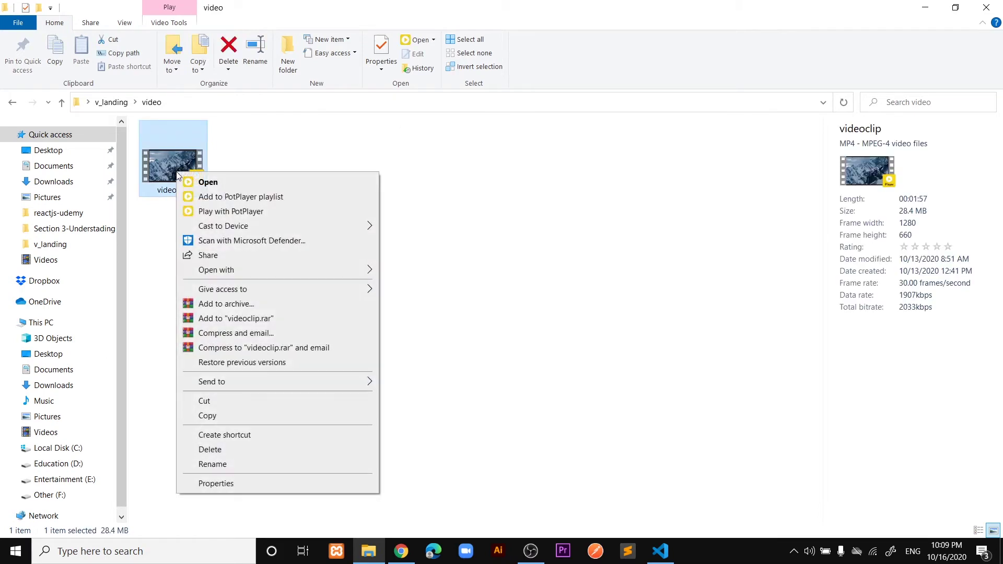
pyautogui.click(210, 488)
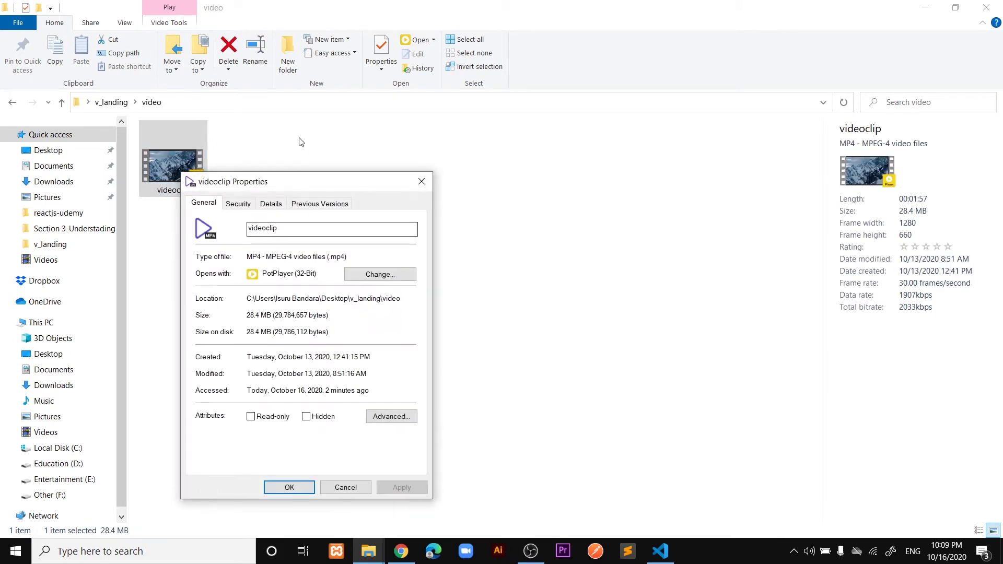
pyautogui.click(271, 204)
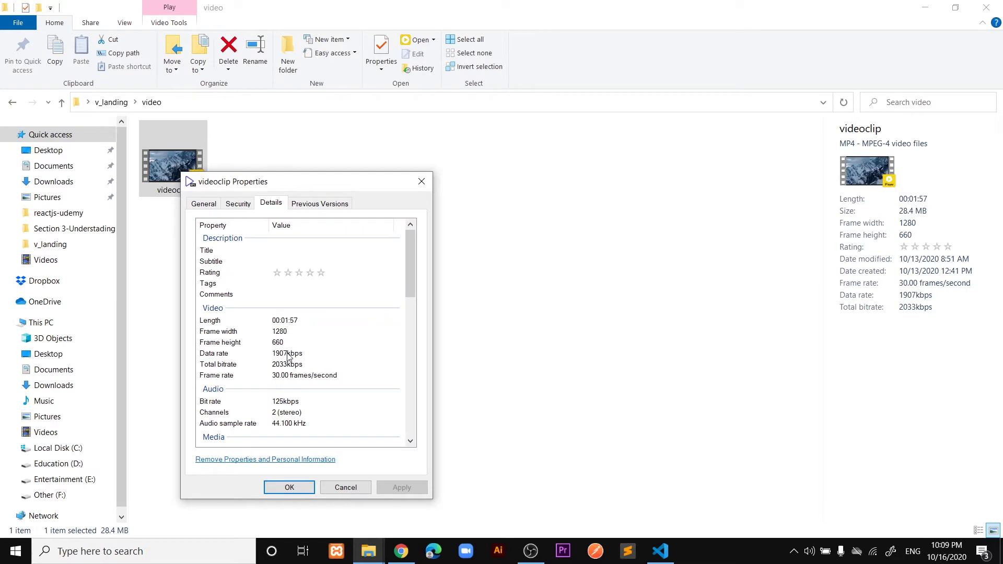
pyautogui.click(275, 336)
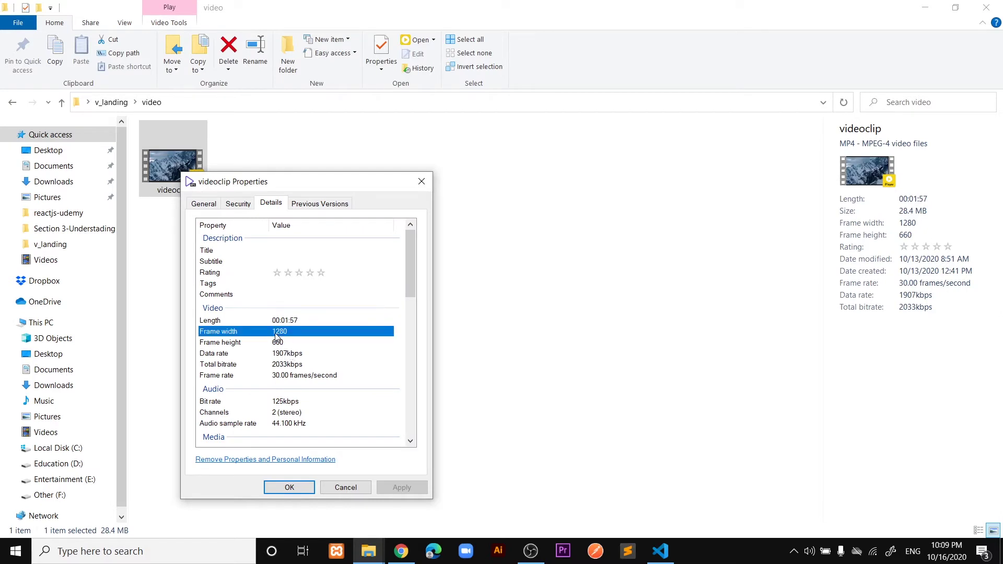
pyautogui.click(276, 343)
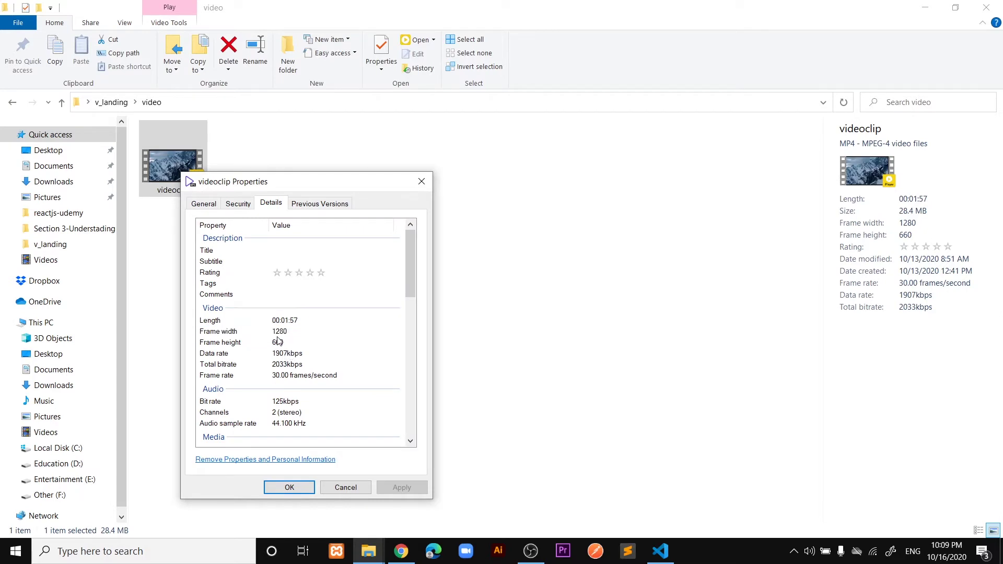
pyautogui.click(276, 345)
# Add a matching height calc plus 100% min-height and min-width to .video-wrapper
pyautogui.hotkey('alt', 'Tab')
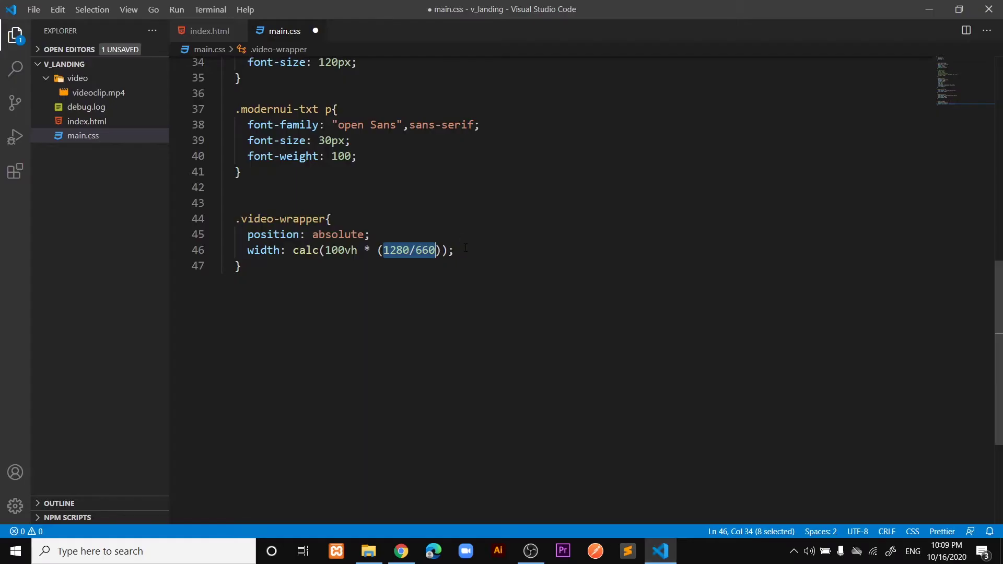
pyautogui.click(466, 249)
pyautogui.press('Return')
pyautogui.write('he')
pyautogui.press('Return')
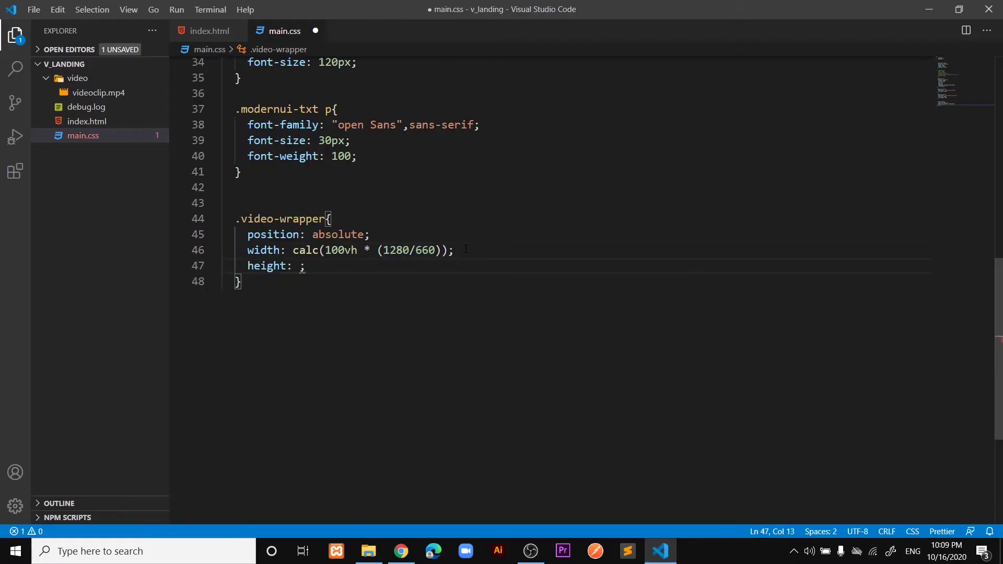
pyautogui.write('cl')
pyautogui.write('(')
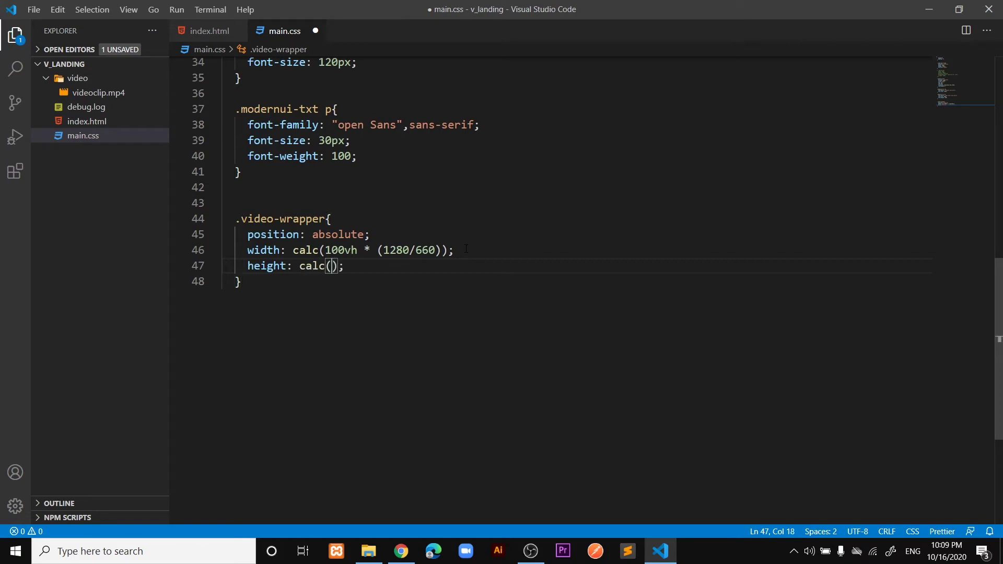
pyautogui.write('100vw ')
pyautogui.write('12')
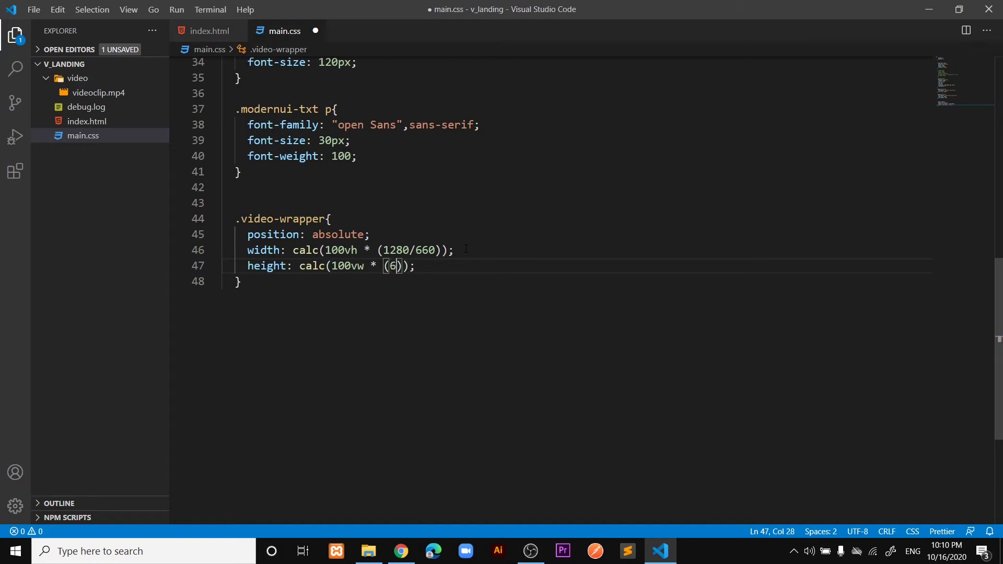
pyautogui.write('280')
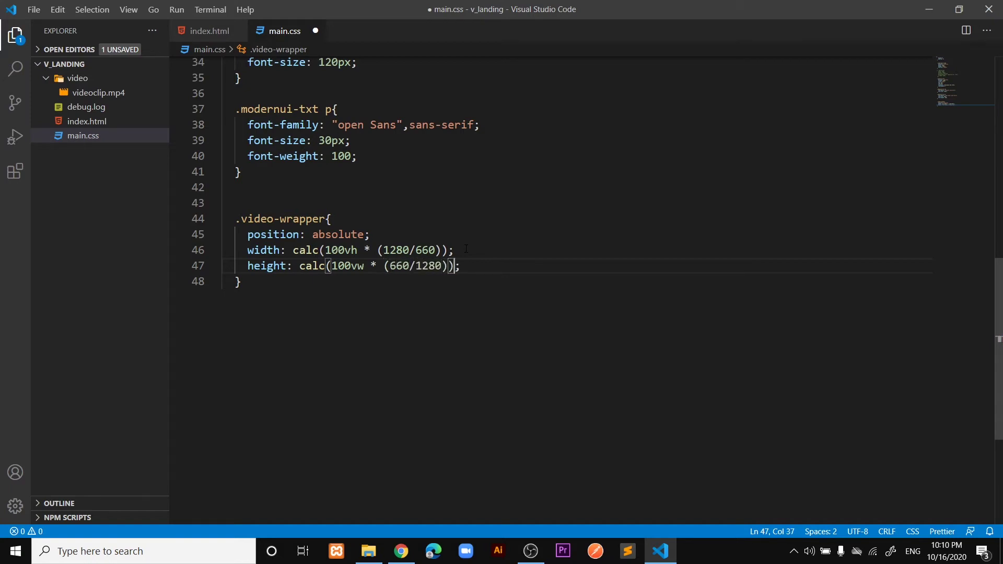
pyautogui.press('End')
pyautogui.press('Return')
pyautogui.write('min')
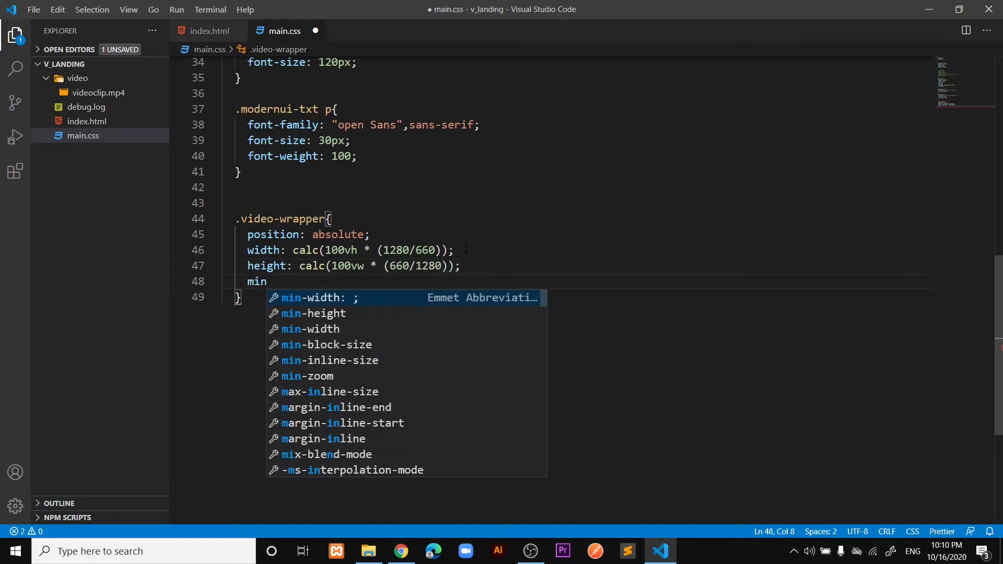
pyautogui.press('Down')
pyautogui.press('Return')
pyautogui.write('100%;')
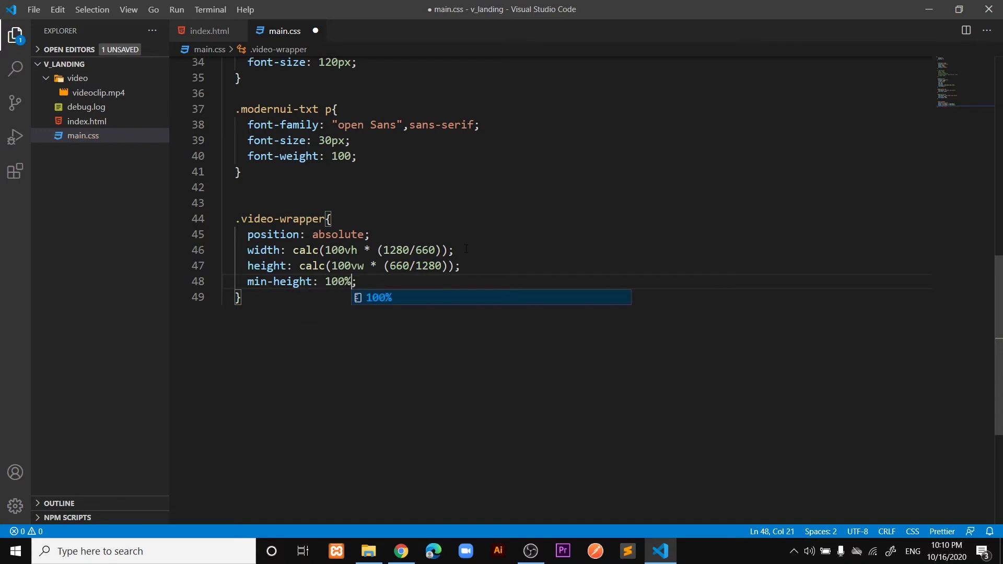
pyautogui.press('End')
pyautogui.press('Return')
pyautogui.write('min')
pyautogui.press('Return')
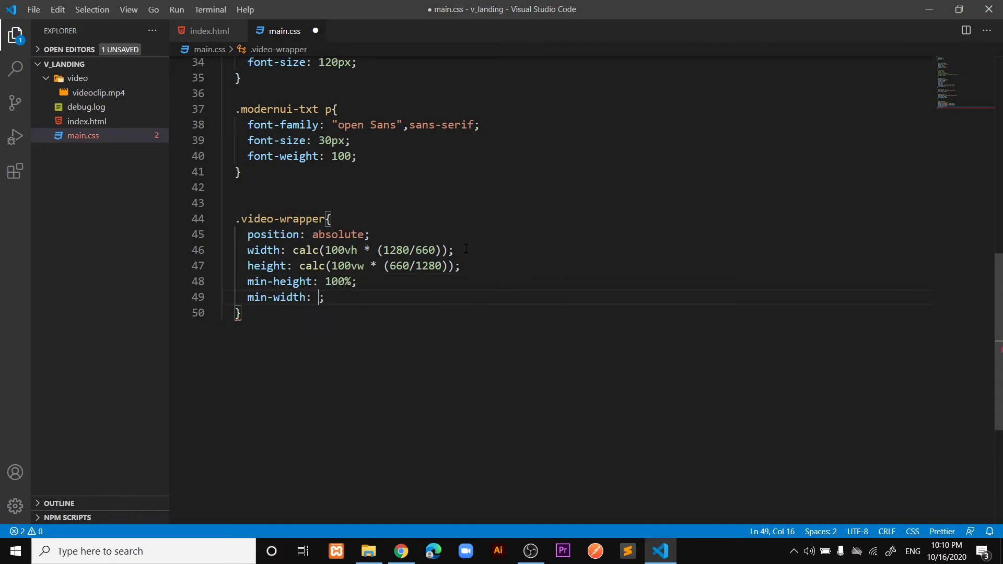
pyautogui.write('100%')
# Offset .video-wrapper with top 50% and left 50%
pyautogui.press('End')
pyautogui.press('Return')
pyautogui.write('top')
pyautogui.press('Return')
pyautogui.write('2')
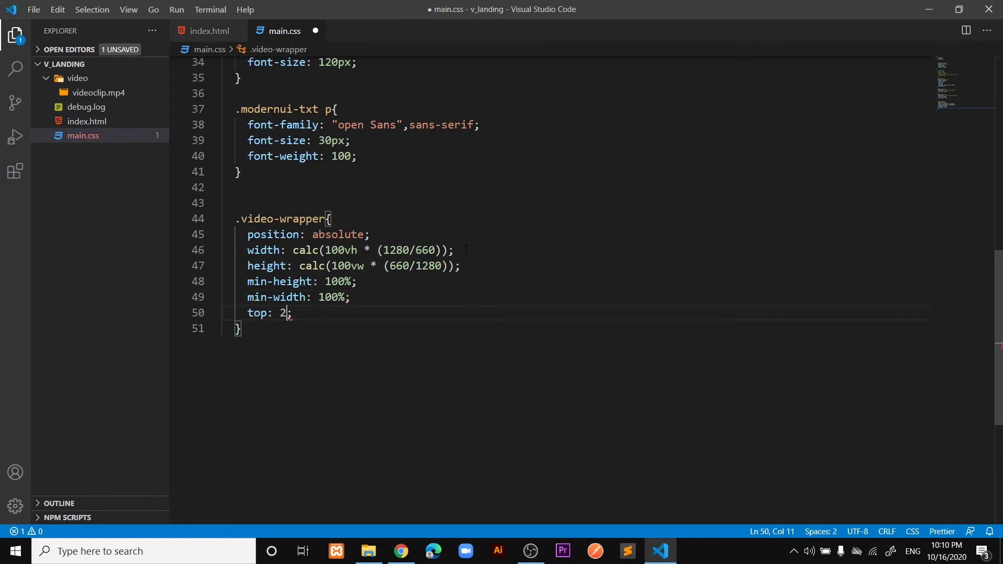
pyautogui.write('%')
pyautogui.press('End')
pyautogui.press('Return')
pyautogui.write('lef')
pyautogui.press('Return')
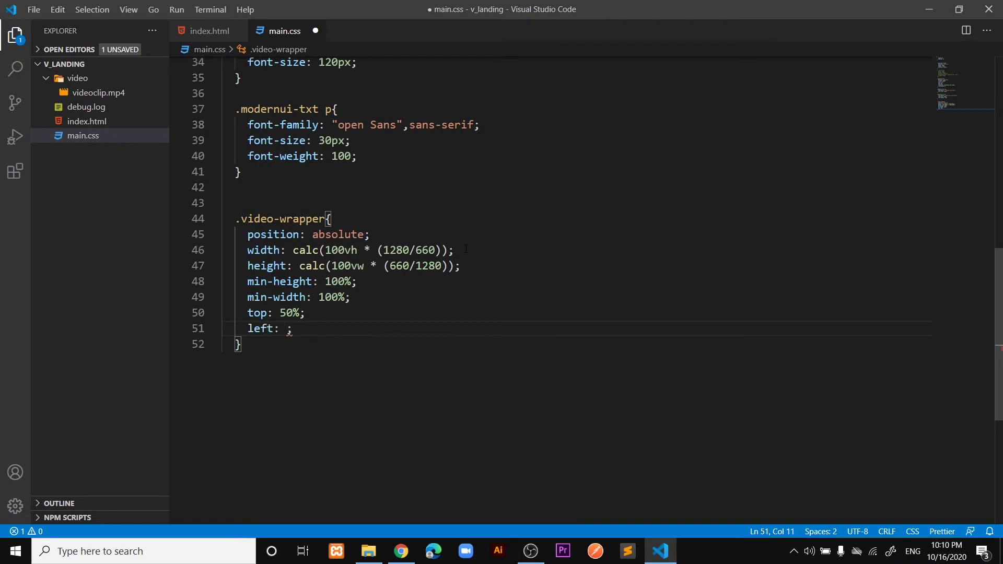
pyautogui.write('50%')
# Add transform: translate(-50%,-50%) to .video-wrapper and save the stylesheet
pyautogui.press('End')
pyautogui.press('Return')
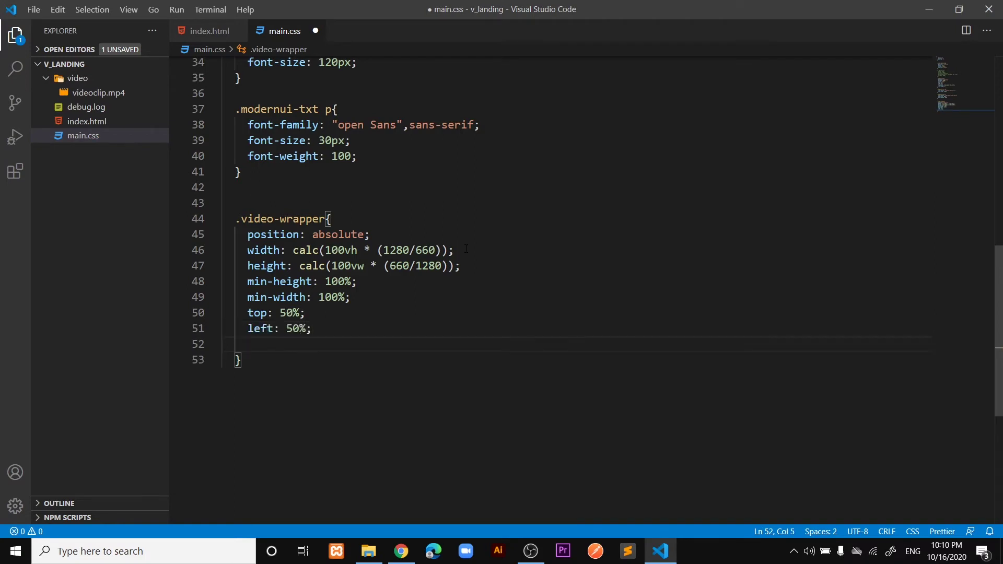
pyautogui.write('tr')
pyautogui.press('Return')
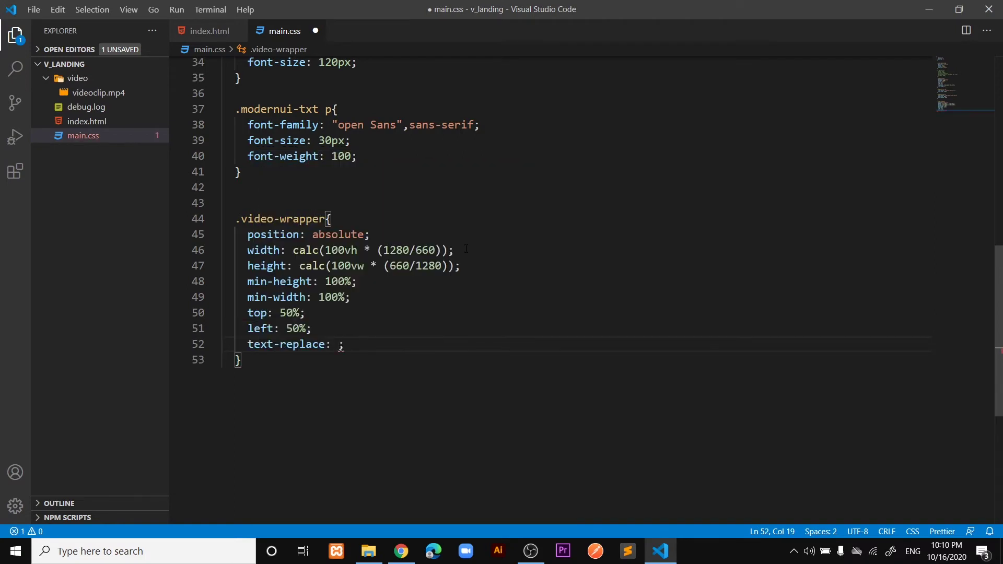
pyautogui.hotkey('ctrl', 'z')
pyautogui.write('ran')
pyautogui.press('Return')
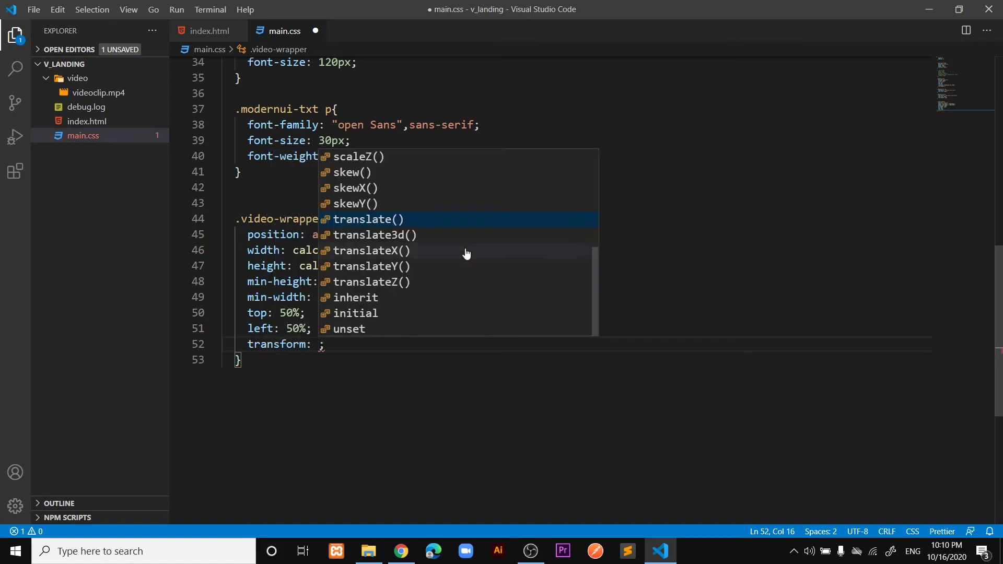
pyautogui.write('tra')
pyautogui.press('Return')
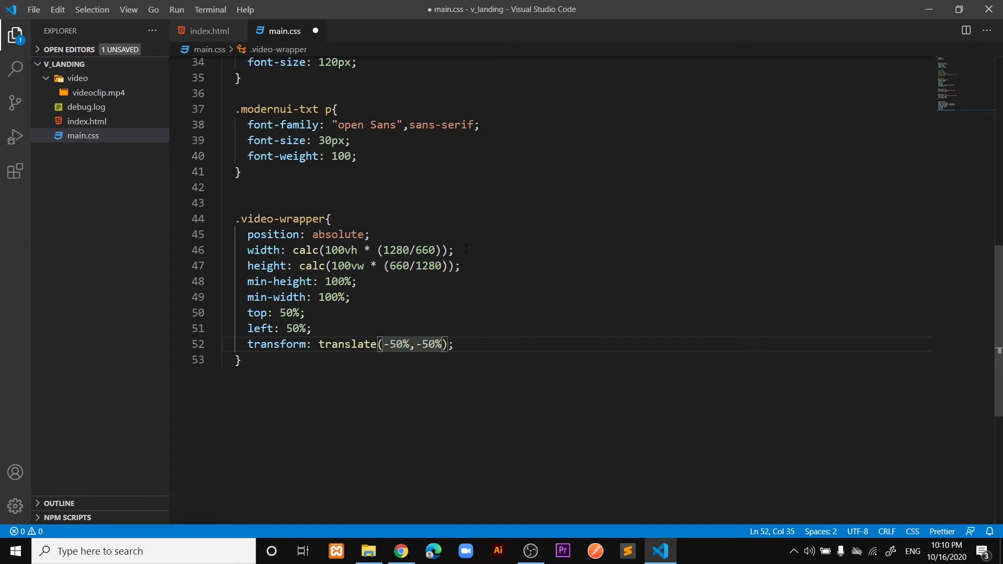
pyautogui.hotkey('ctrl', 's')
# Copy the bg-video-responsive class from index.html and start a matching rule in main.css
pyautogui.click(188, 36)
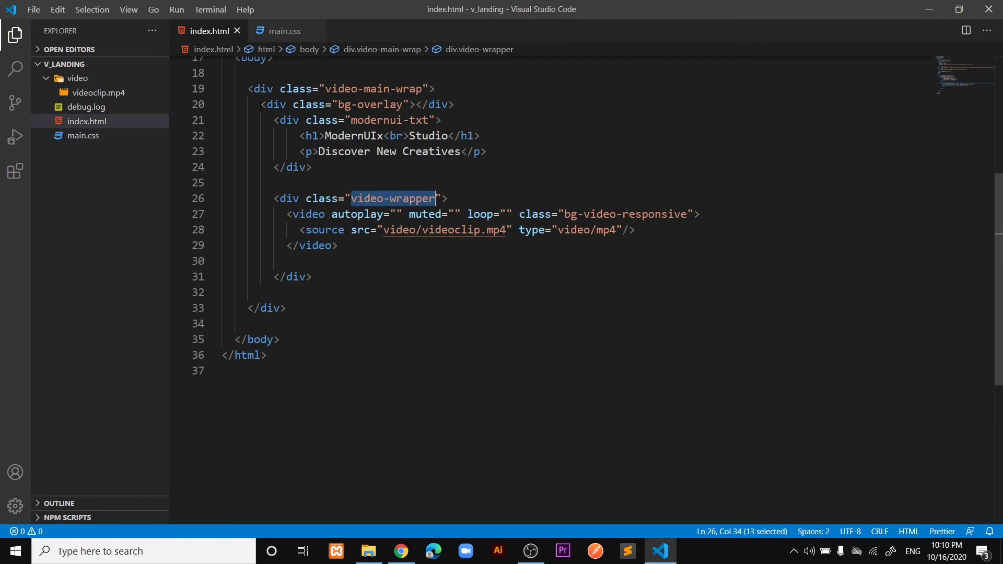
pyautogui.moveTo(565, 214); pyautogui.dragTo(688, 215)
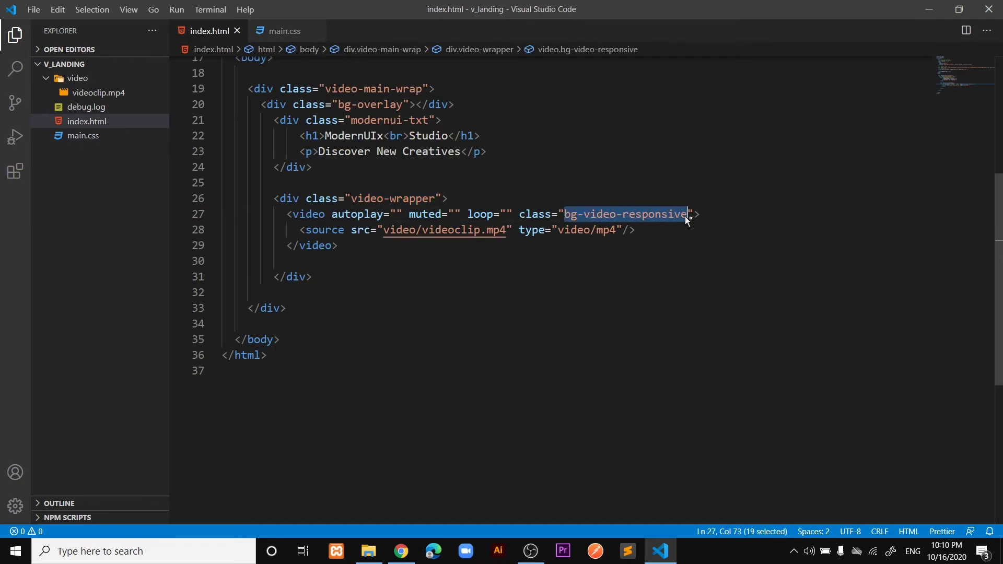
pyautogui.click(284, 31)
pyautogui.click(311, 360)
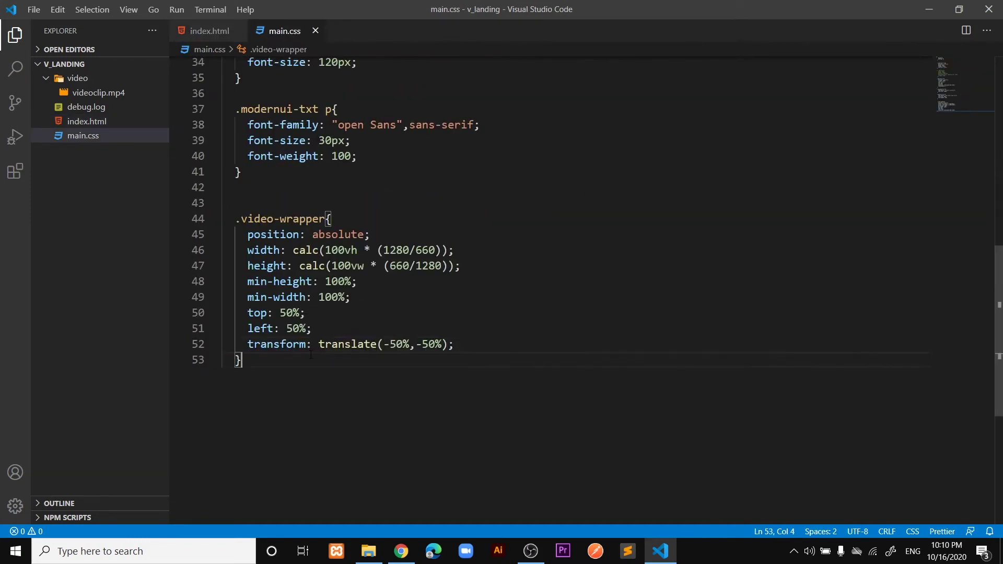
pyautogui.press('Return')
pyautogui.press('Return')
pyautogui.write('.')
pyautogui.write('bg-video-responsive')
pyautogui.write('{')
pyautogui.press('Return')
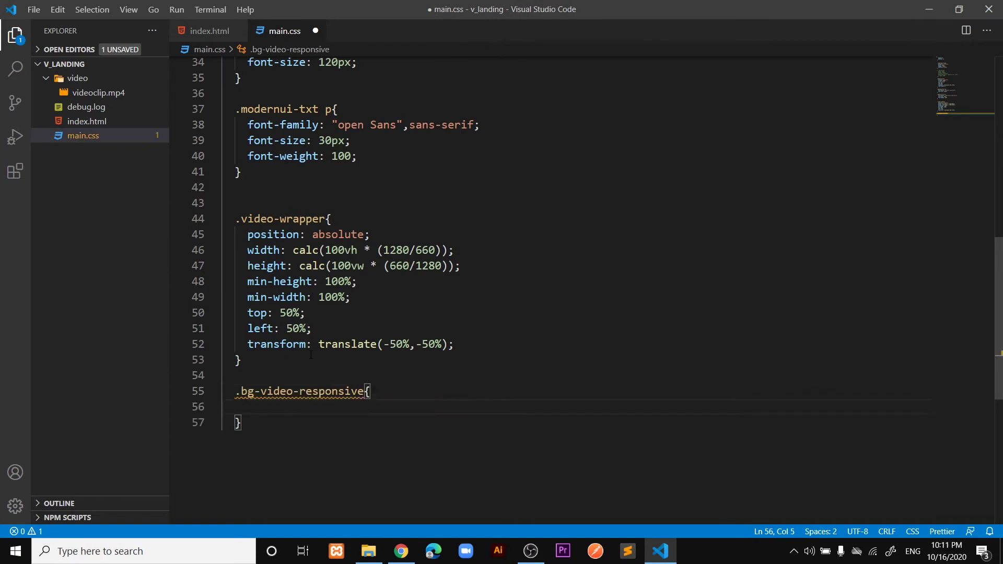
pyautogui.write('pos')
# Give .bg-video-responsive absolute position, top 0, left 0 and height 100%, then save
pyautogui.press('Return')
pyautogui.press('Return')
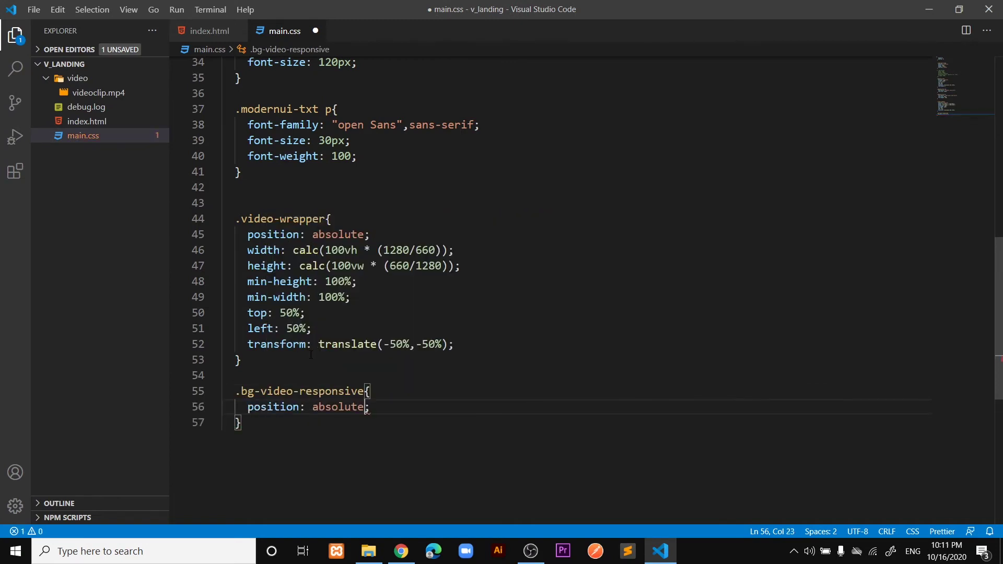
pyautogui.press('Return')
pyautogui.write('top')
pyautogui.press('Return')
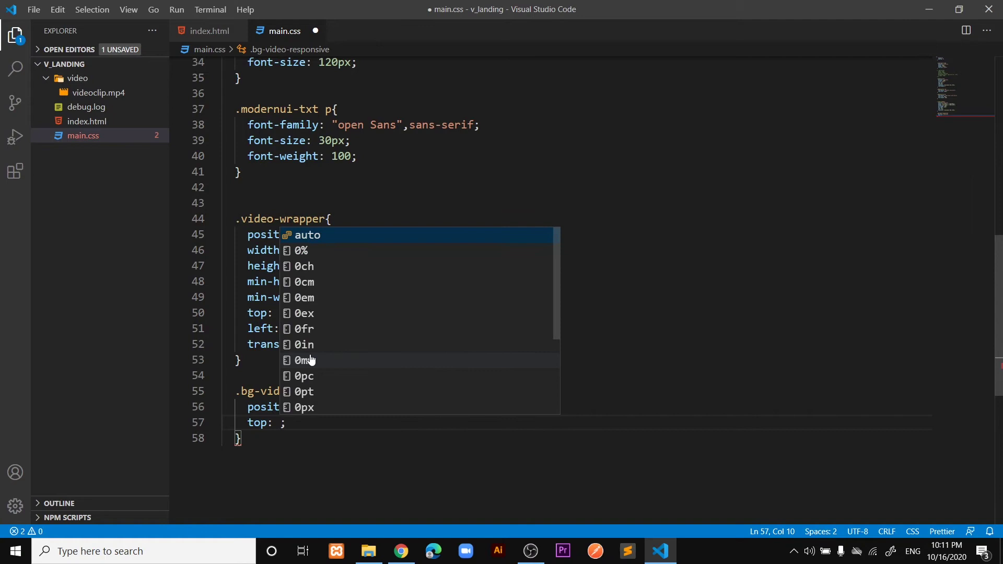
pyautogui.write('0')
pyautogui.press('End')
pyautogui.press('Return')
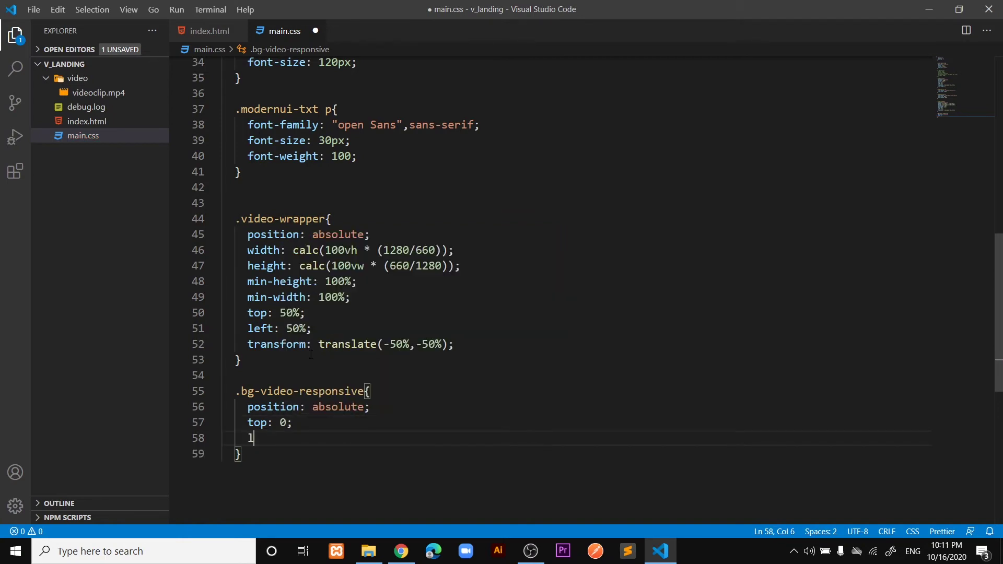
pyautogui.write('e')
pyautogui.press('Return')
pyautogui.write('0;')
pyautogui.press('End')
pyautogui.press('Return')
pyautogui.write('he')
pyautogui.press('Return')
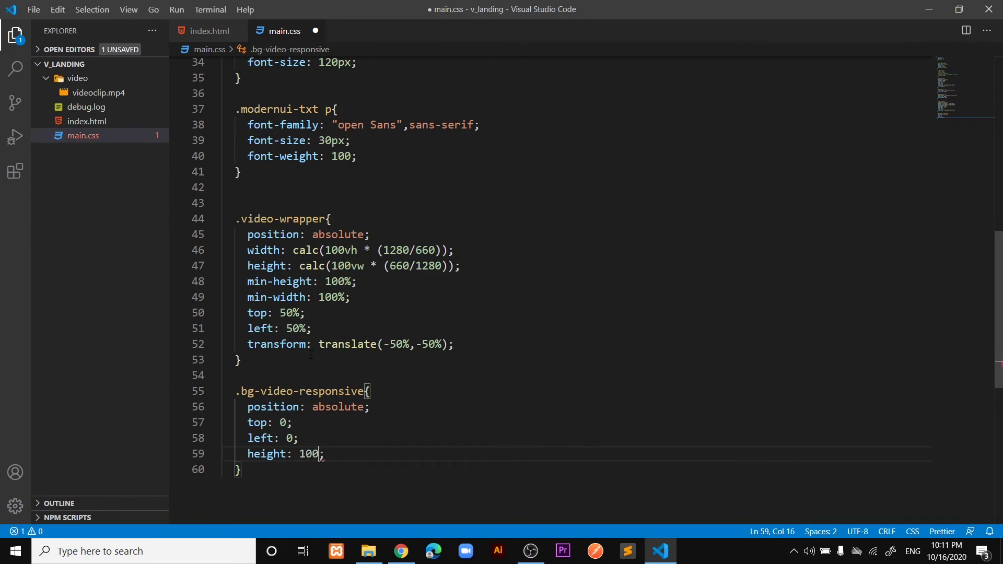
pyautogui.write('%')
pyautogui.hotkey('ctrl', 's')
# Reload the landing page in Chrome and inspect the video in DevTools
pyautogui.click(407, 555)
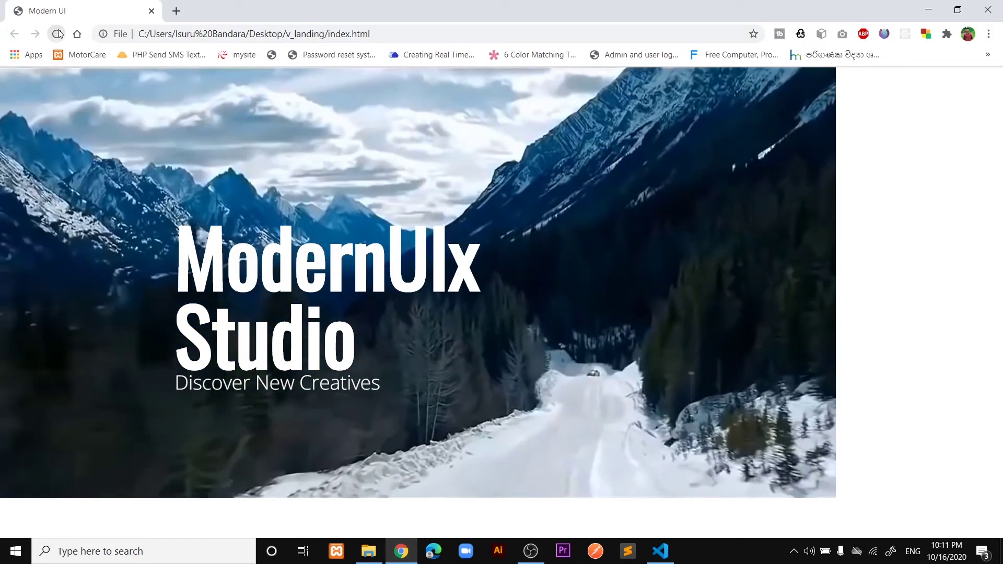
pyautogui.click(57, 34)
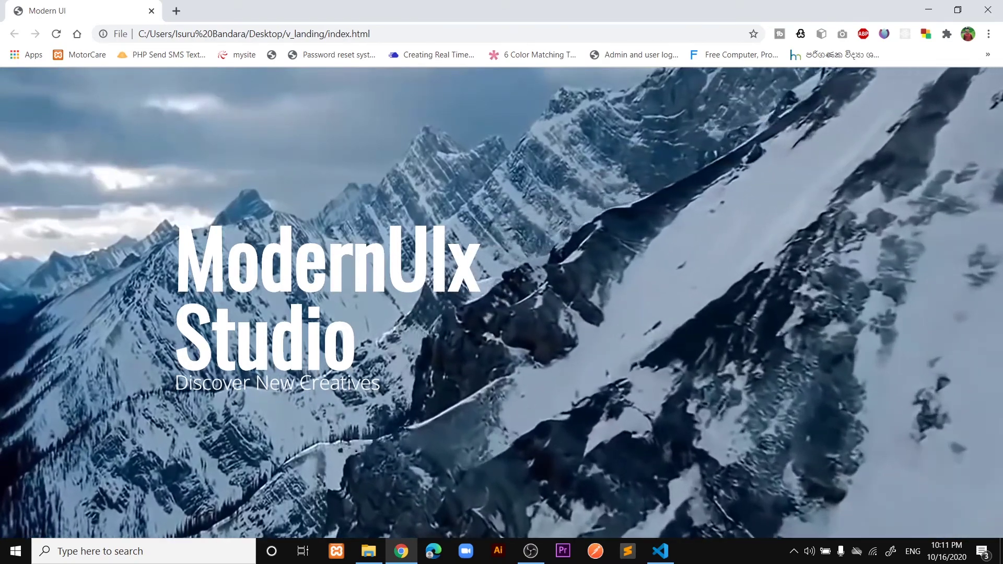
pyautogui.rightClick(657, 273)
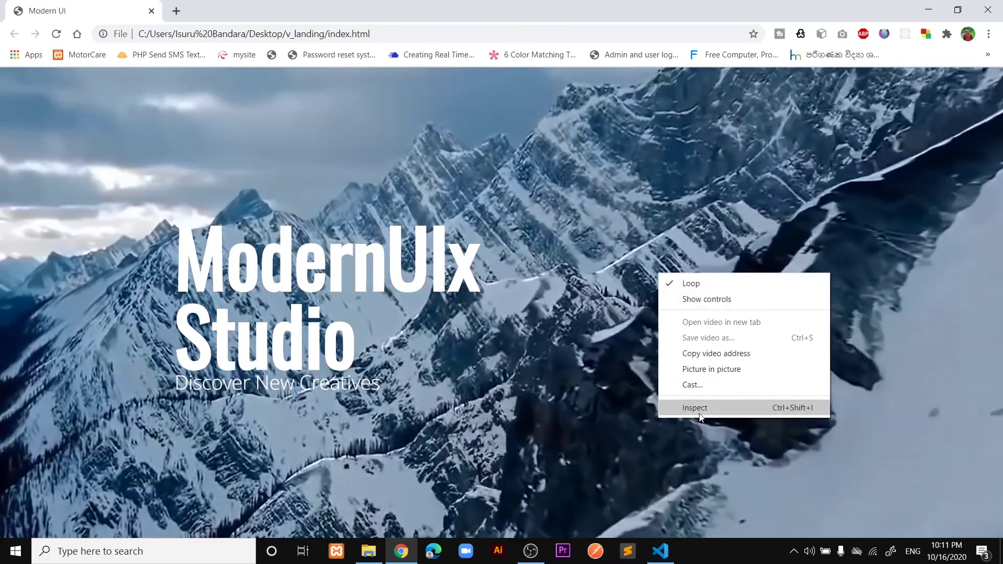
pyautogui.click(699, 410)
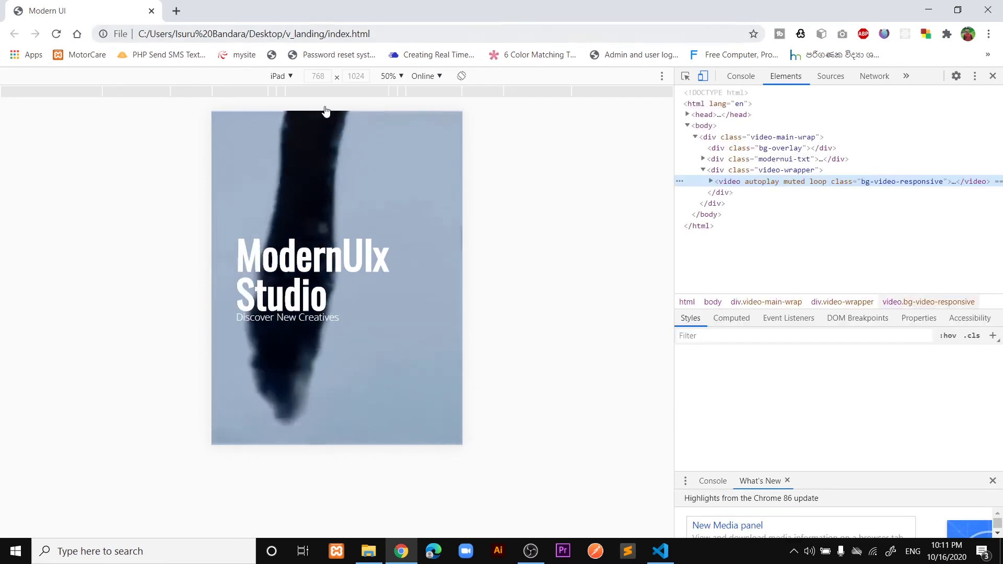
# Preview the page on emulated HiDPI laptop and iPhone X screens
pyautogui.click(284, 76)
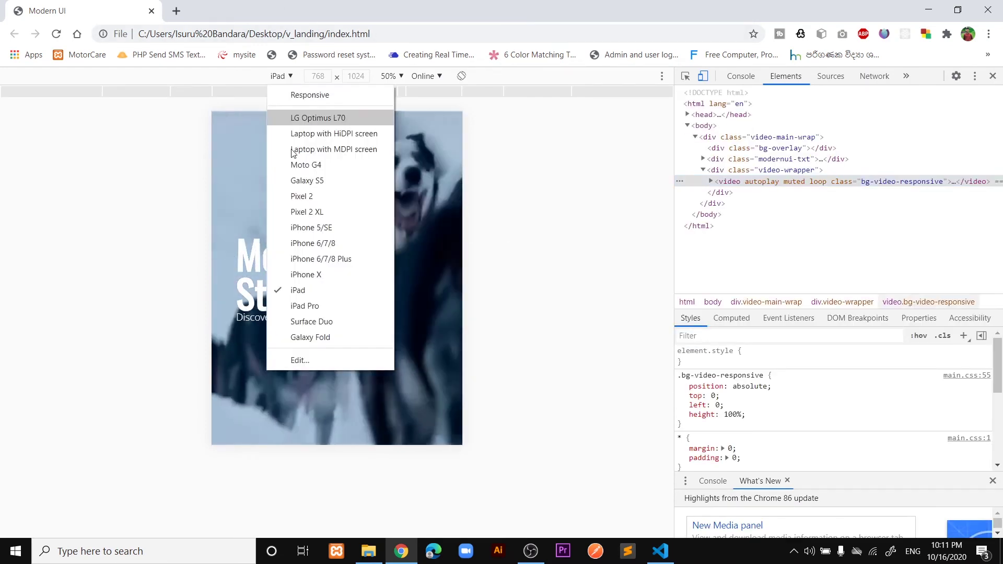
pyautogui.click(323, 133)
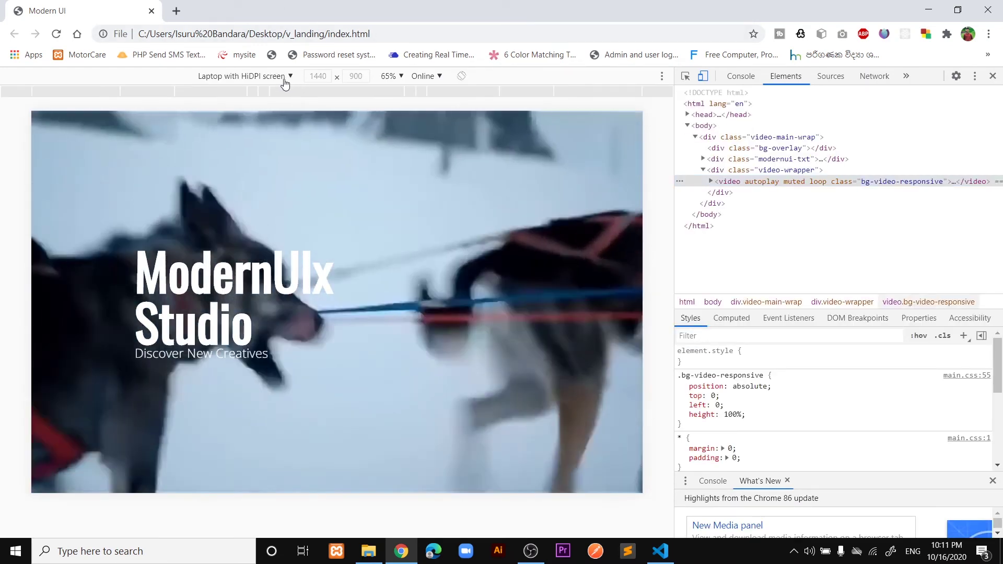
pyautogui.click(286, 76)
pyautogui.click(269, 276)
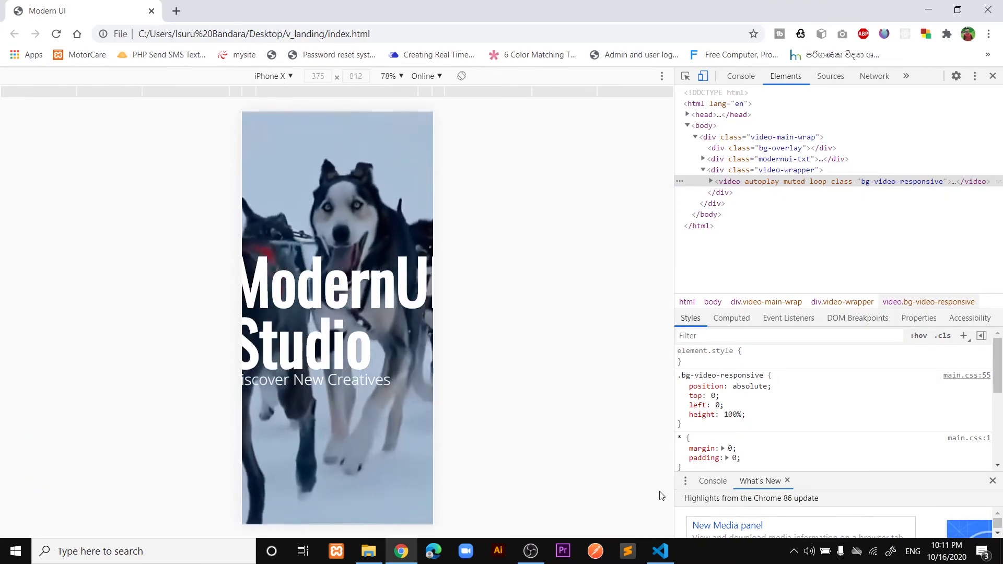
pyautogui.click(660, 551)
pyautogui.scroll(-1, 423, 422)
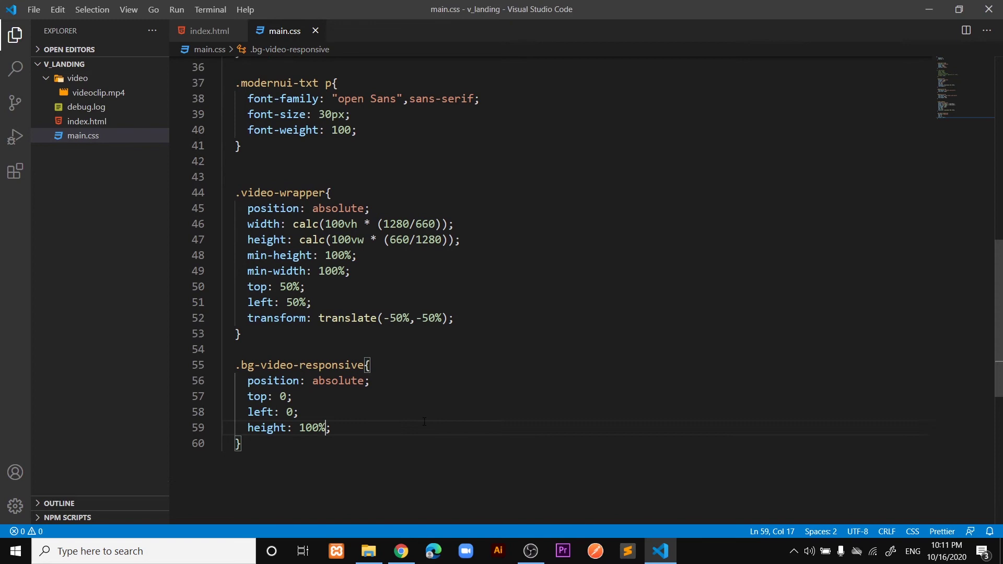
pyautogui.scroll(-5, 424, 421)
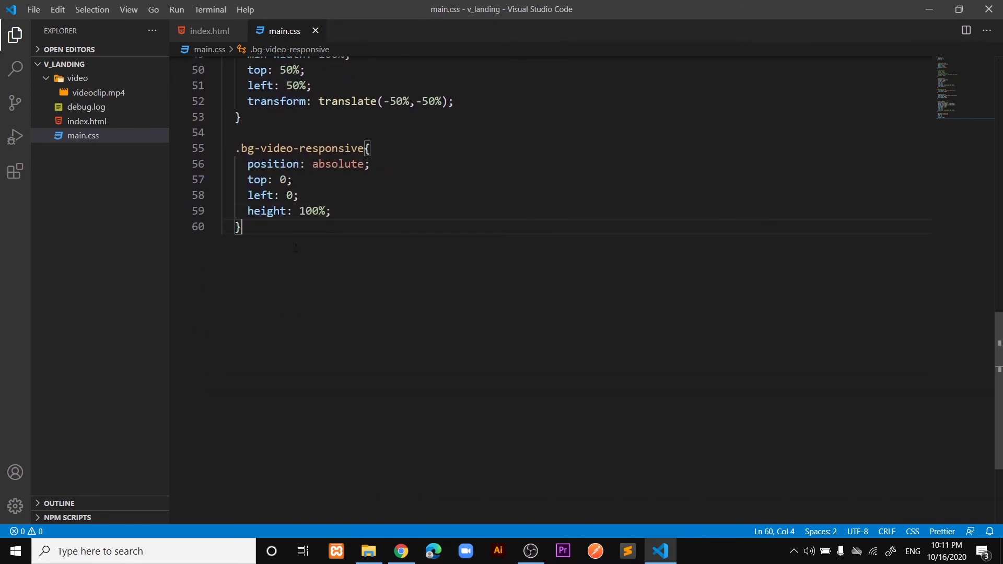
# Add a max-width 768px media query holding the heading h1 rule at font-size 50px
pyautogui.press('Return')
pyautogui.press('Return')
pyautogui.write('@')
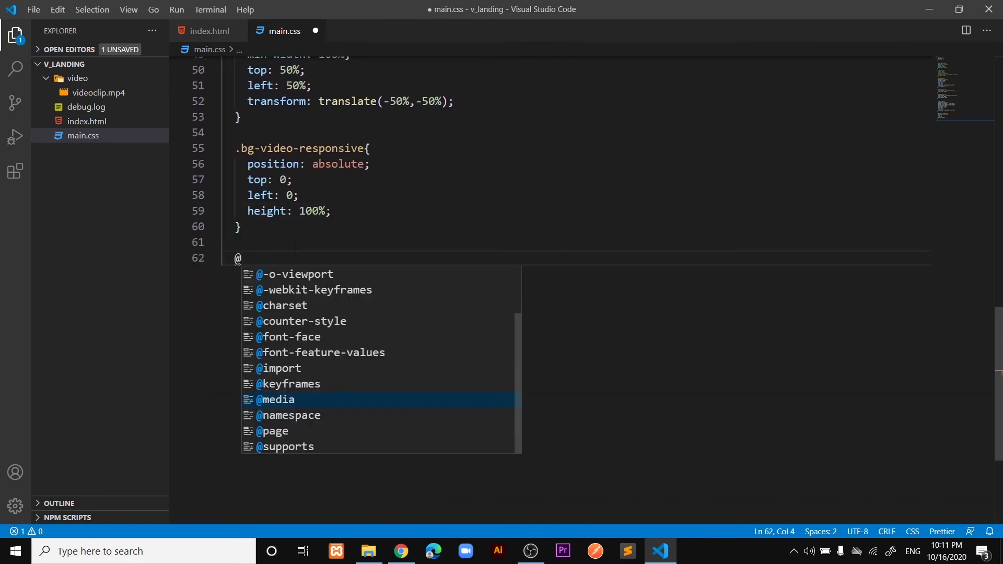
pyautogui.write('m')
pyautogui.press('Return')
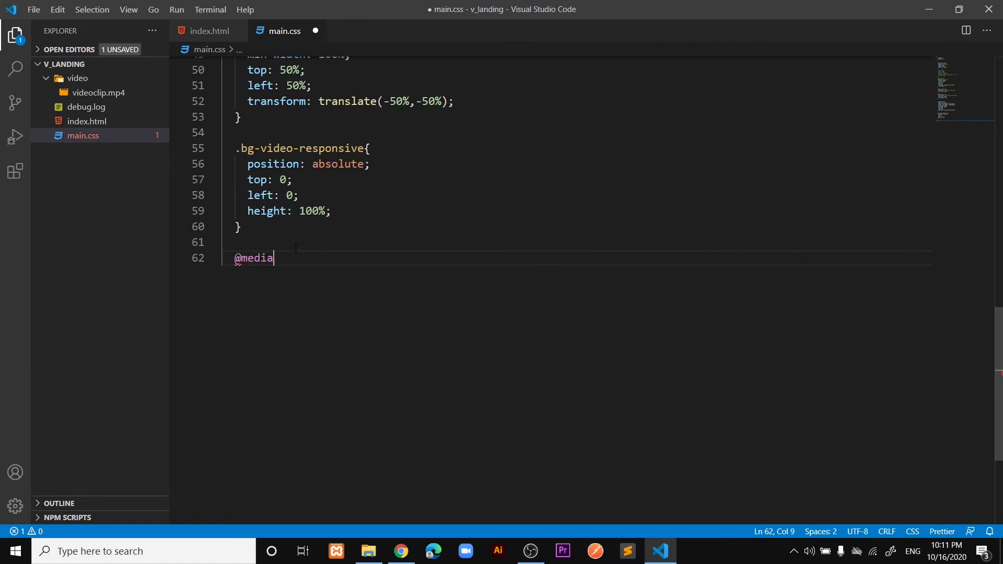
pyautogui.write('(max-width:76')
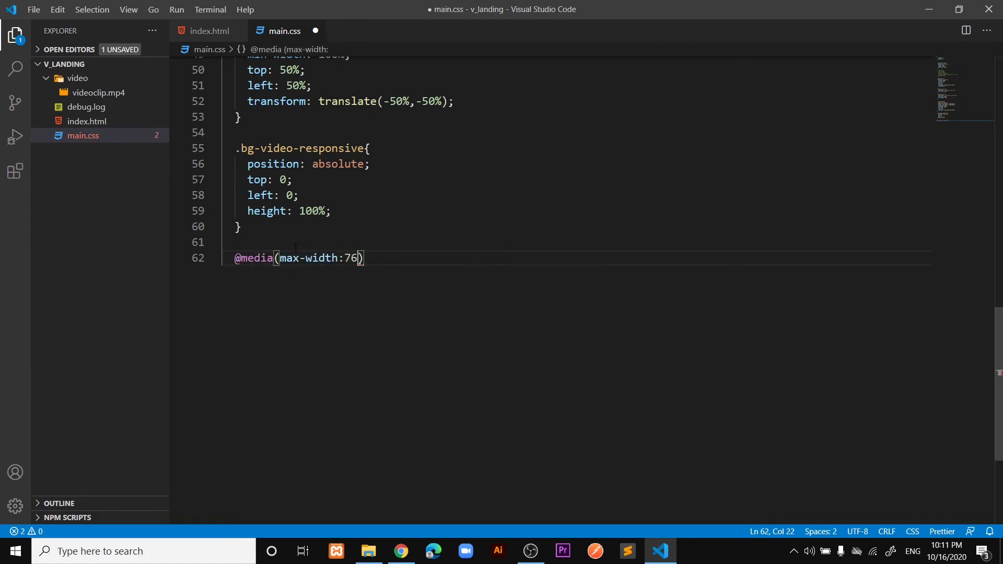
pyautogui.write('{')
pyautogui.press('Return')
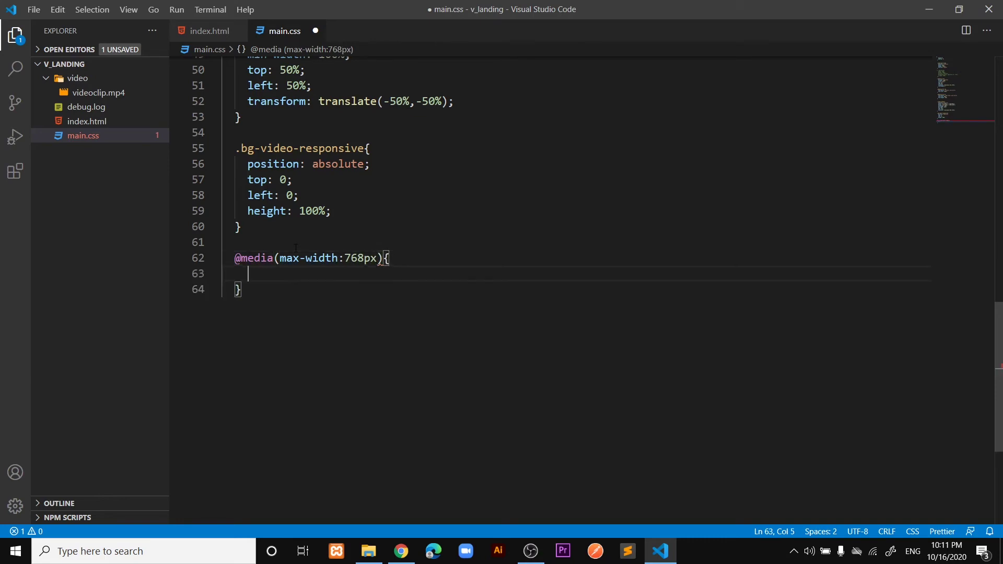
pyautogui.scroll(5, 367, 225)
pyautogui.scroll(2, 366, 225)
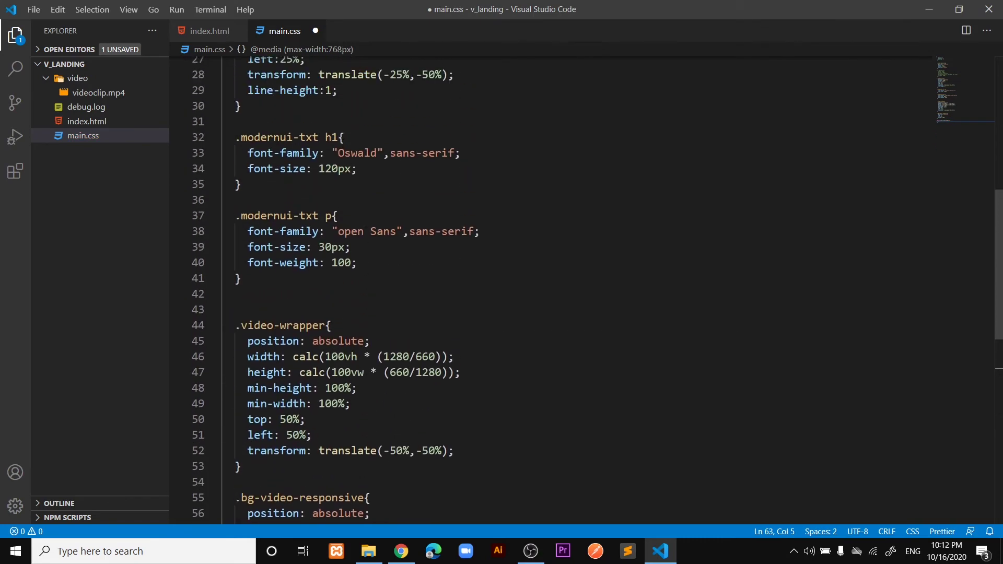
pyautogui.moveTo(337, 138); pyautogui.dragTo(228, 139)
pyautogui.hotkey('ctrl', 'c')
pyautogui.scroll(-6, 457, 273)
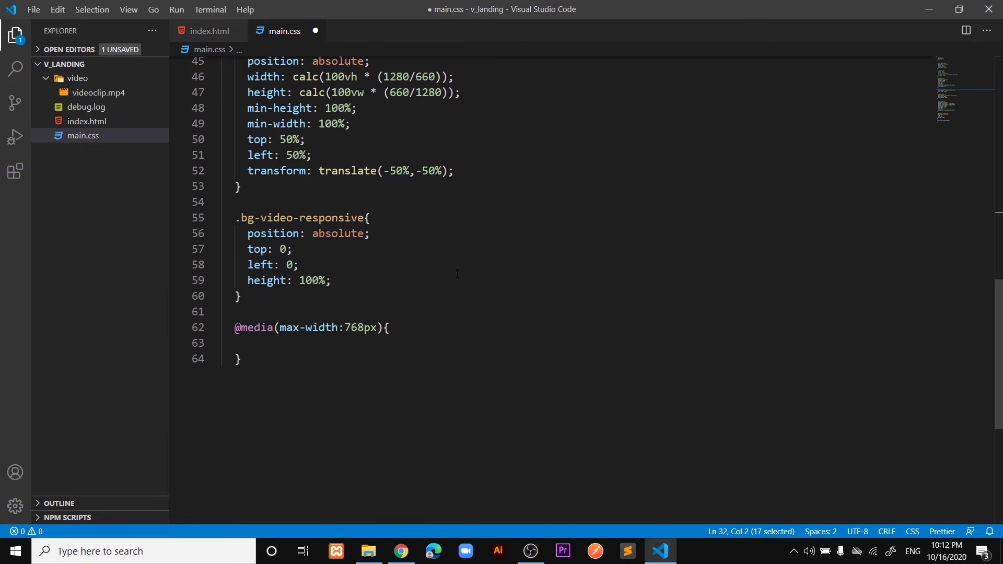
pyautogui.click(287, 344)
pyautogui.hotkey('ctrl', 'v')
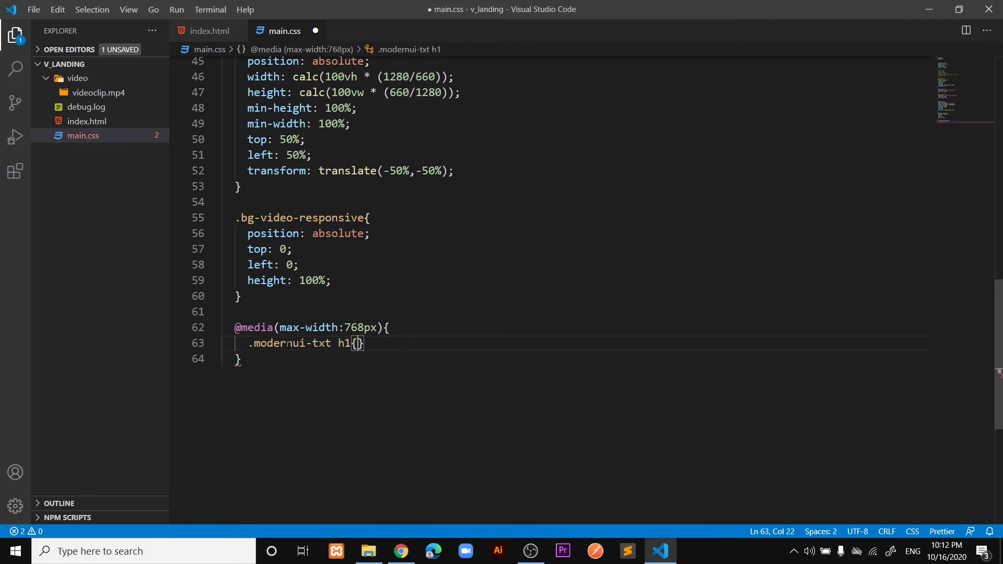
pyautogui.press('Return')
pyautogui.write('f')
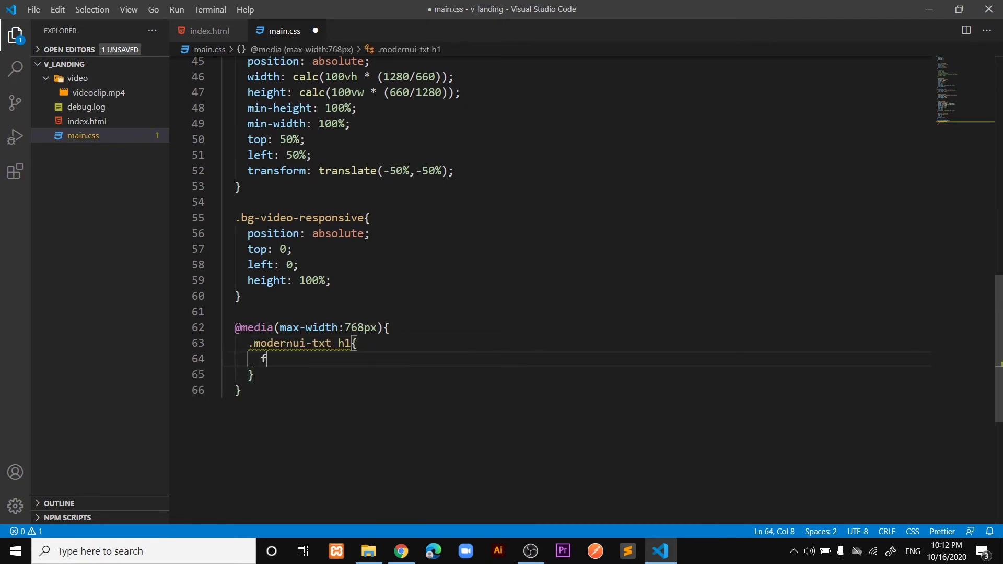
pyautogui.write('ont-s')
pyautogui.press('Return')
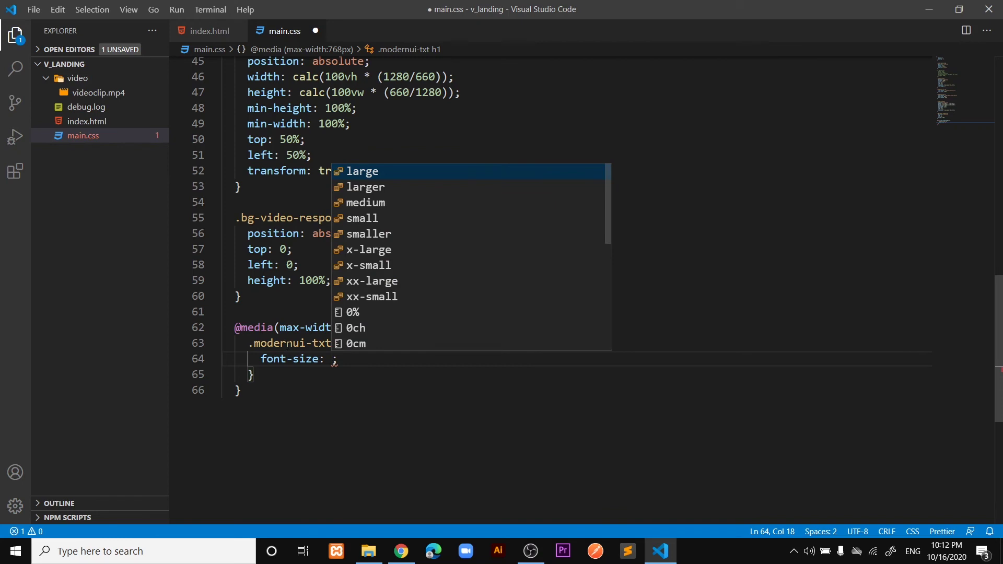
pyautogui.write('50px')
pyautogui.press('Escape')
# Add .modernui-txt p with font-size 15px inside the media query and save main.css
pyautogui.press('Down')
pyautogui.press('Return')
pyautogui.press('Return')
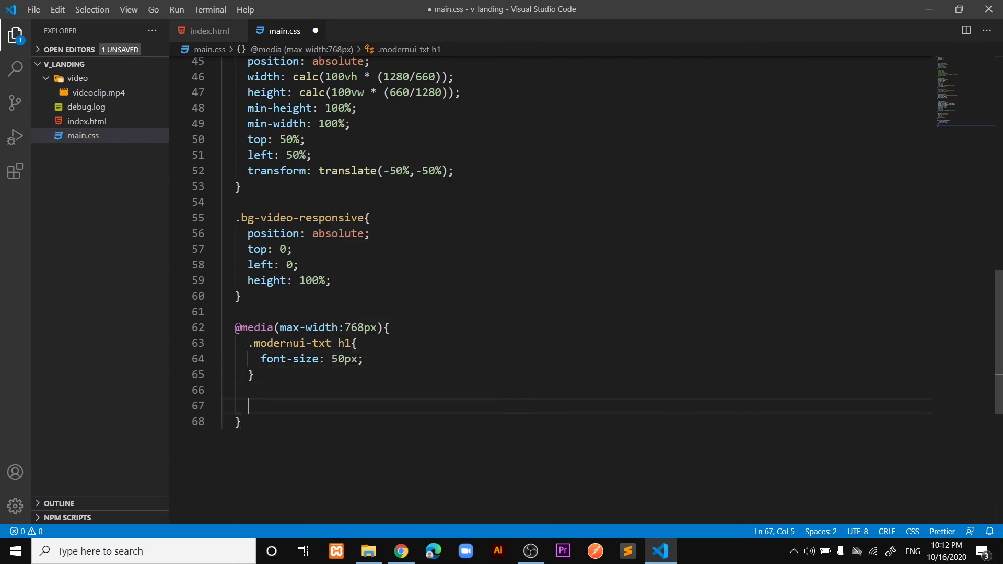
pyautogui.write('.')
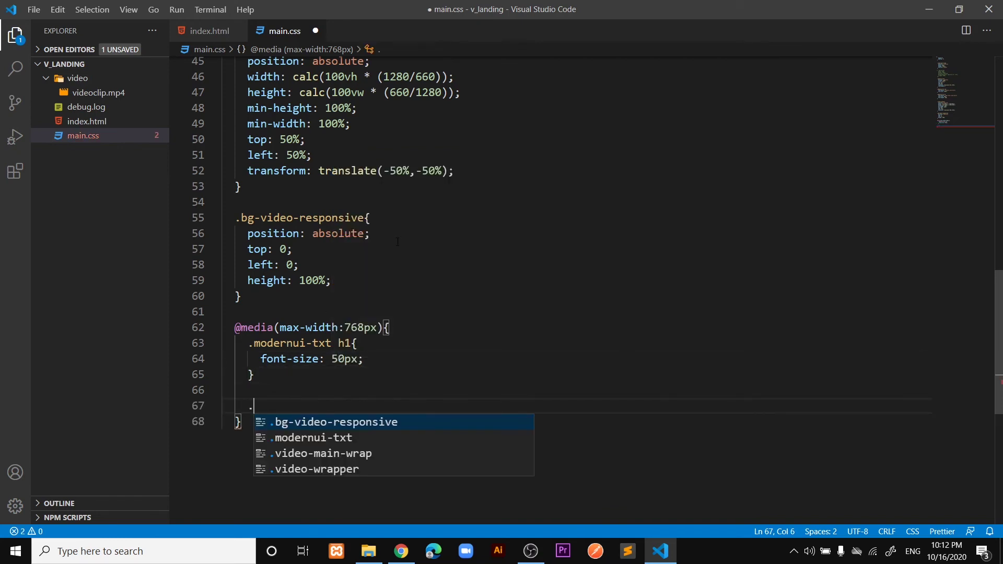
pyautogui.scroll(5, 397, 242)
pyautogui.scroll(1, 398, 241)
pyautogui.moveTo(336, 223); pyautogui.dragTo(228, 225)
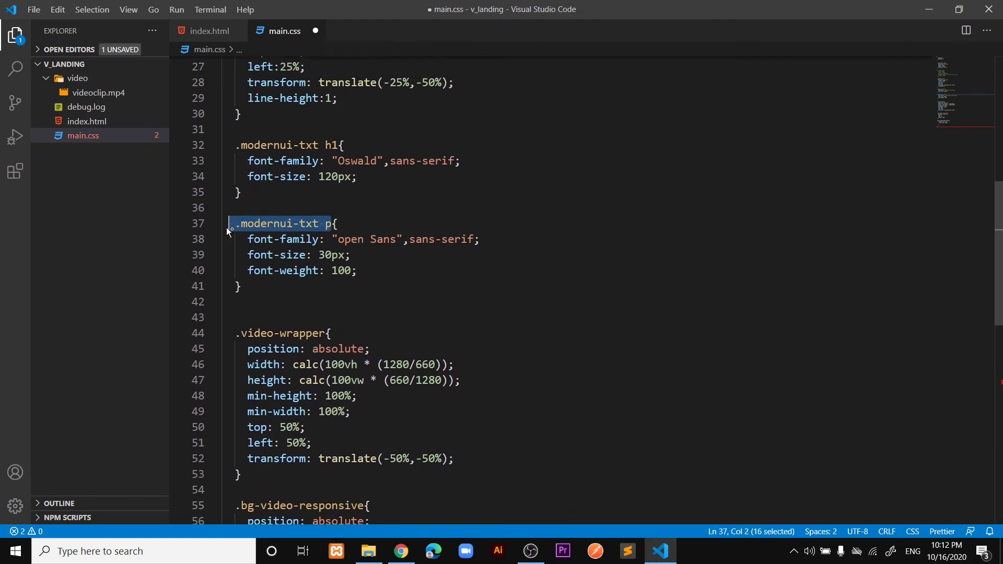
pyautogui.hotkey('ctrl', 'c')
pyautogui.scroll(-3, 258, 353)
pyautogui.scroll(-2, 258, 352)
pyautogui.click(258, 444)
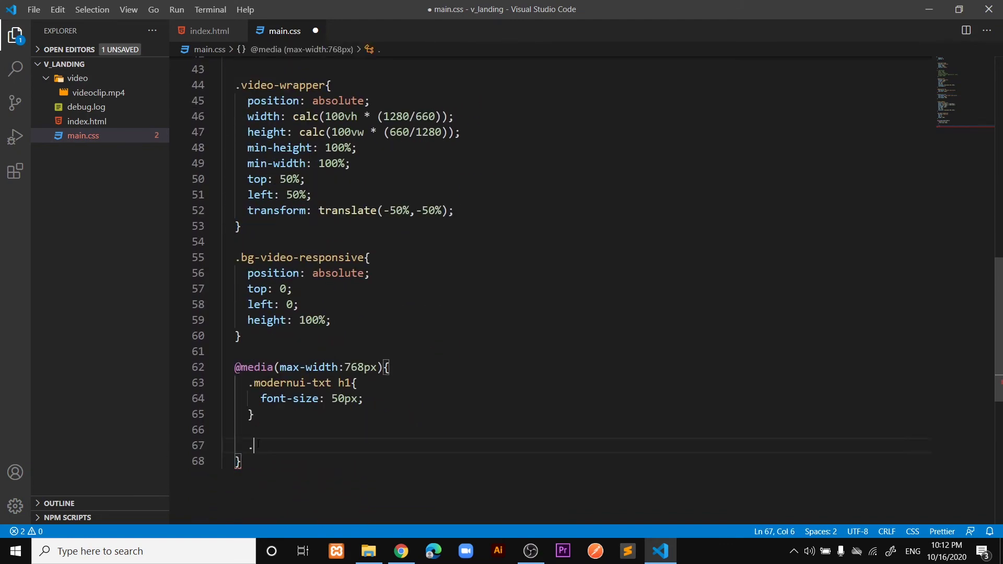
pyautogui.hotkey('ctrl', 'v')
pyautogui.write('{')
pyautogui.press('Return')
pyautogui.click(261, 445)
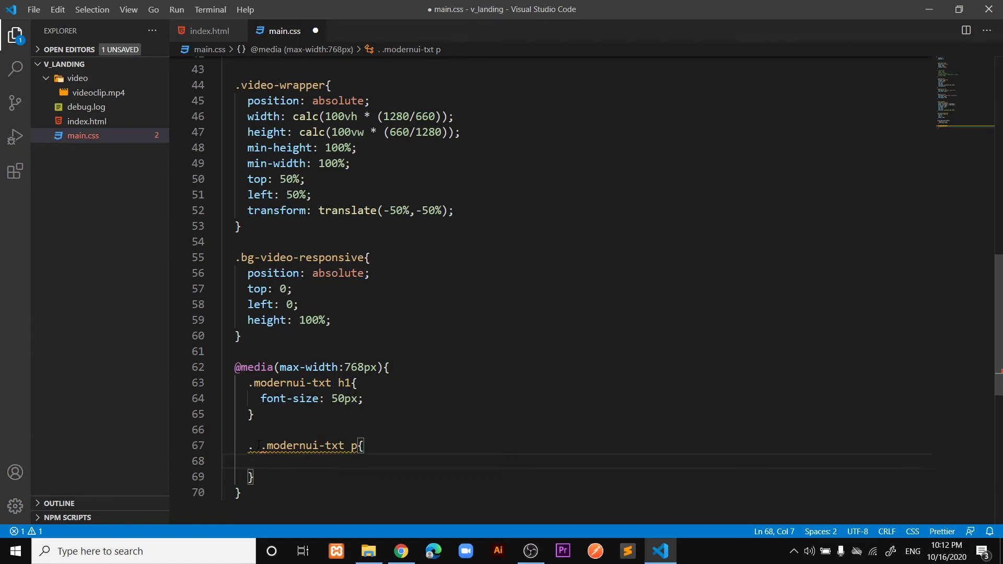
pyautogui.press('BackSpace')
pyautogui.press('BackSpace')
pyautogui.click(261, 461)
pyautogui.write('f')
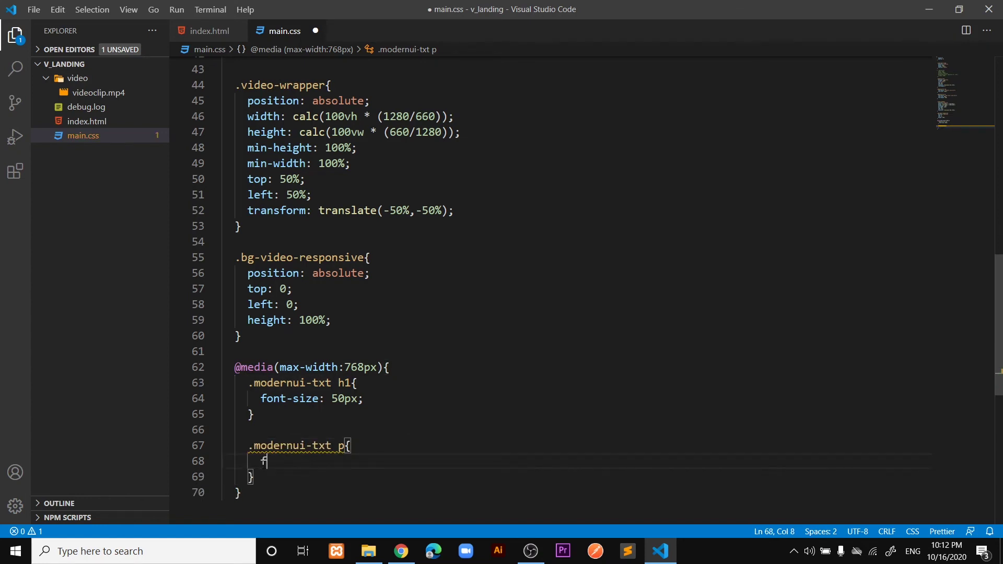
pyautogui.write('on')
pyautogui.press('Down')
pyautogui.press('Return')
pyautogui.write('15')
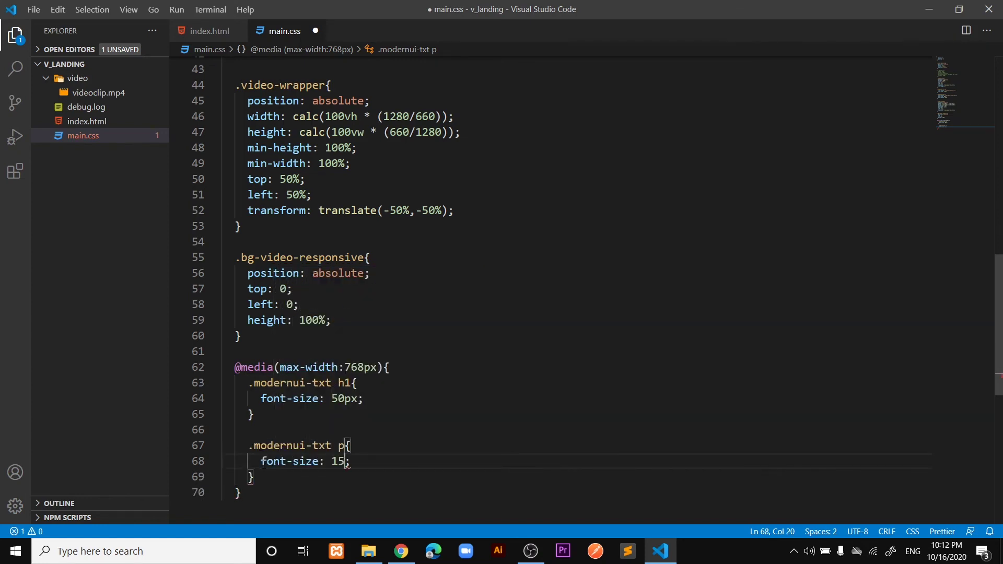
pyautogui.write('px')
pyautogui.hotkey('ctrl', 's')
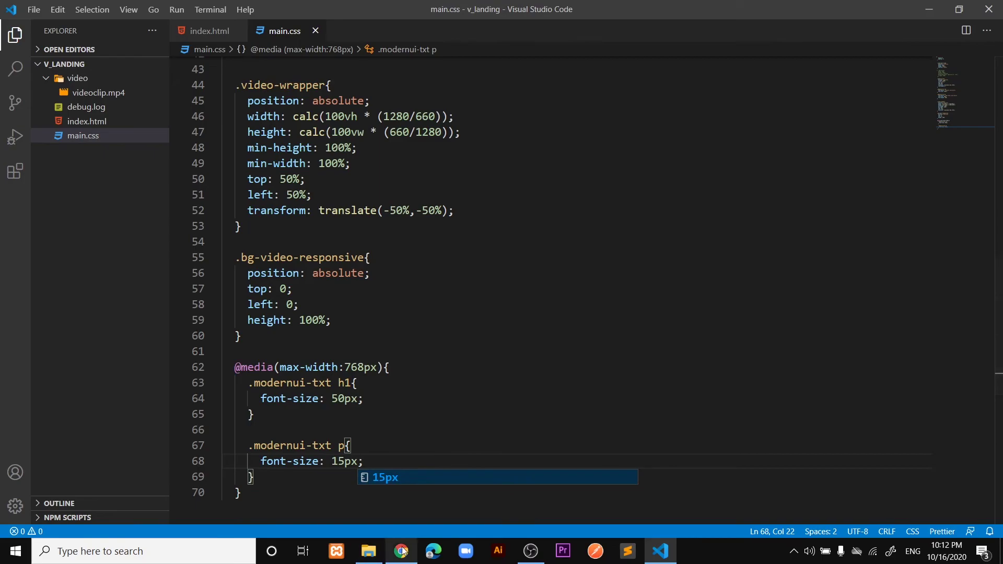
pyautogui.hotkey('alt', 'Tab')
# Reload the page and preview it on emulated LG Optimus L70 and Pixel 2 phones
pyautogui.click(56, 34)
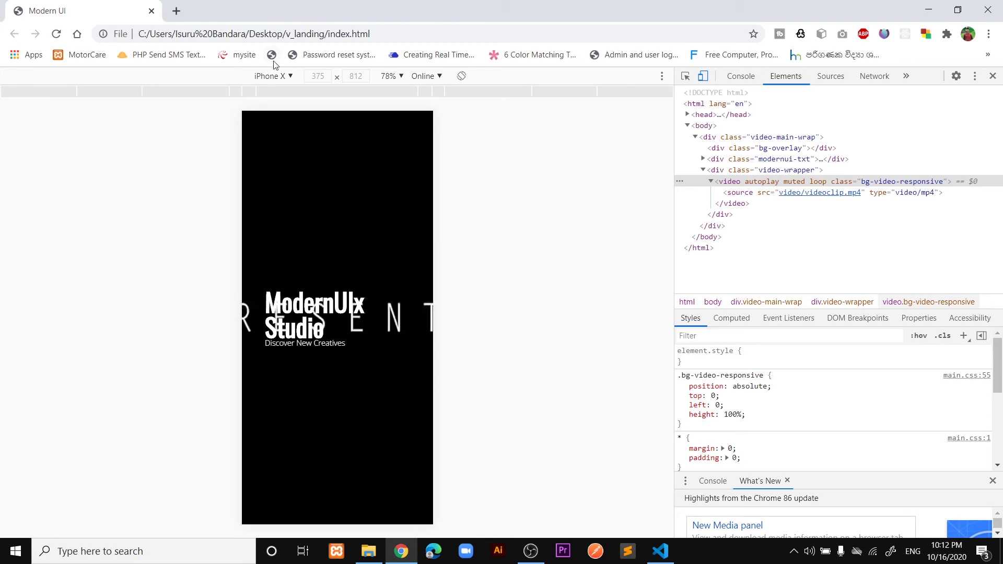
pyautogui.click(275, 76)
pyautogui.click(282, 117)
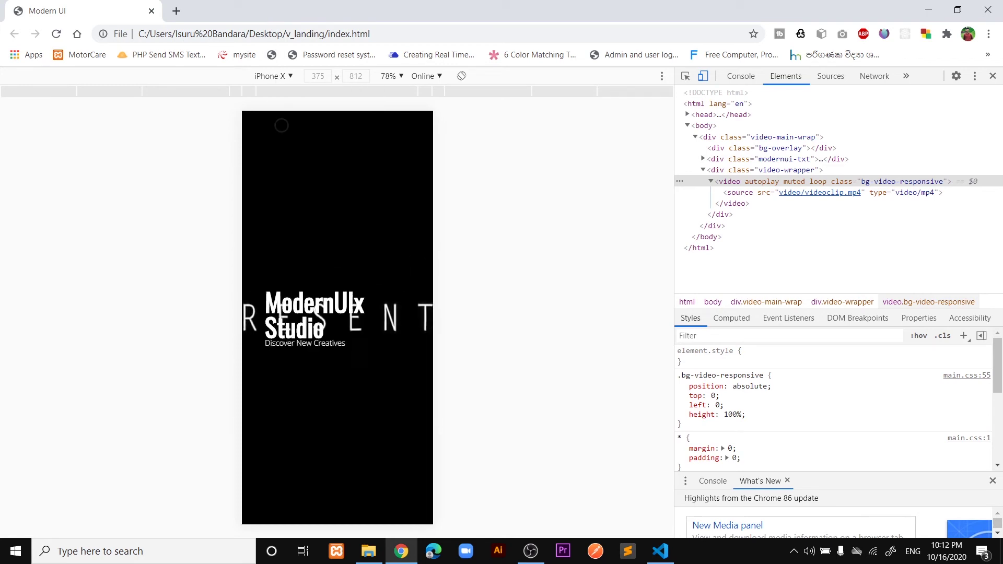
pyautogui.click(277, 76)
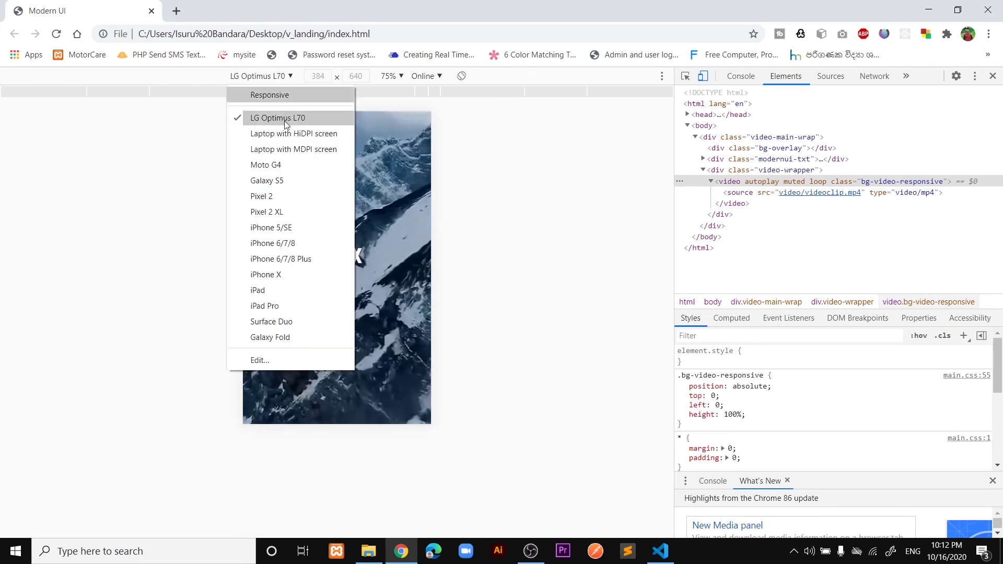
pyautogui.click(268, 195)
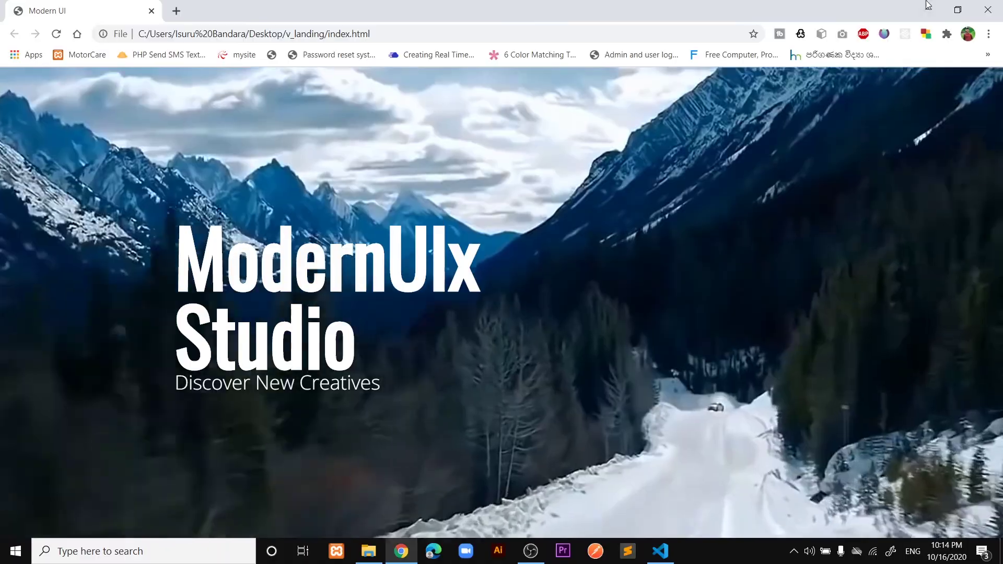
# Insert <div class="bg-overlay"></div> in index.html via Emmet and select its class name
pyautogui.click(927, 8)
pyautogui.hotkey('ctrl', 'Tab')
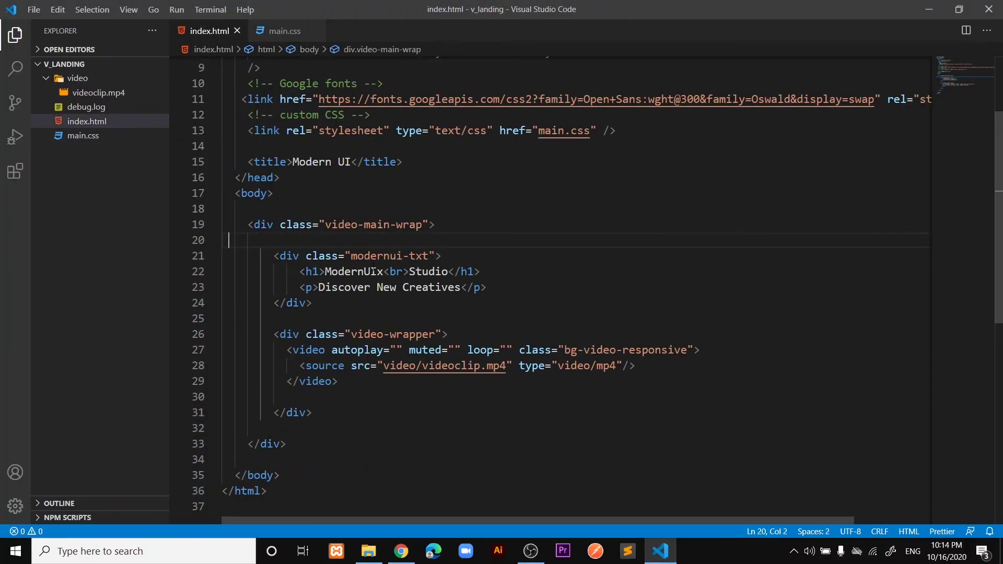
pyautogui.write('<div')
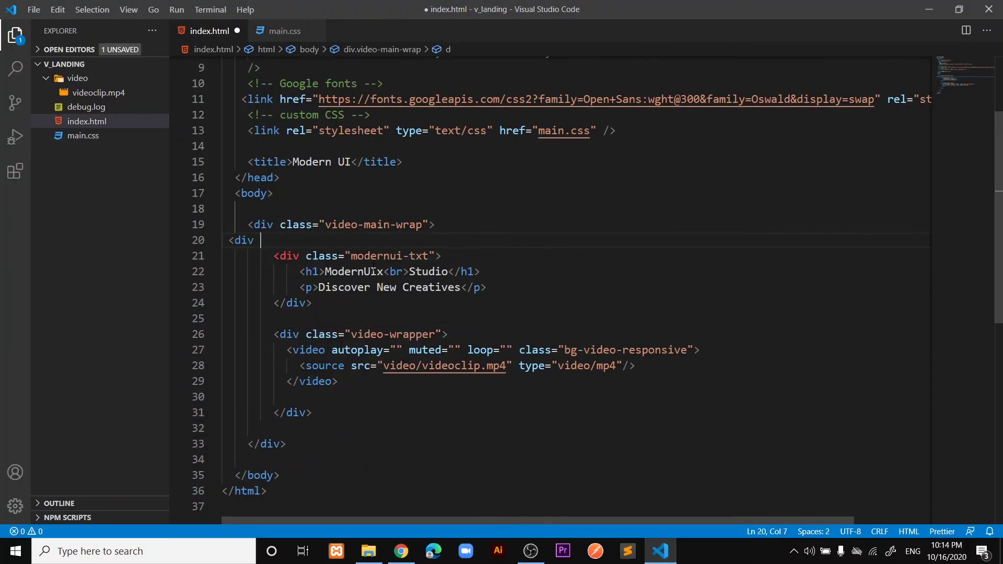
pyautogui.write(' cl')
pyautogui.press('Return')
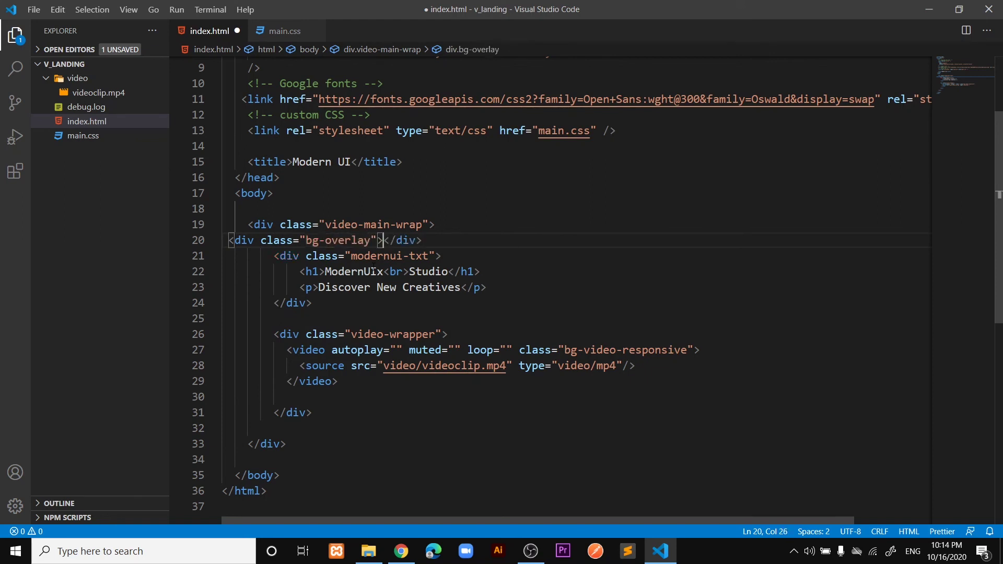
pyautogui.moveTo(305, 240); pyautogui.dragTo(372, 240)
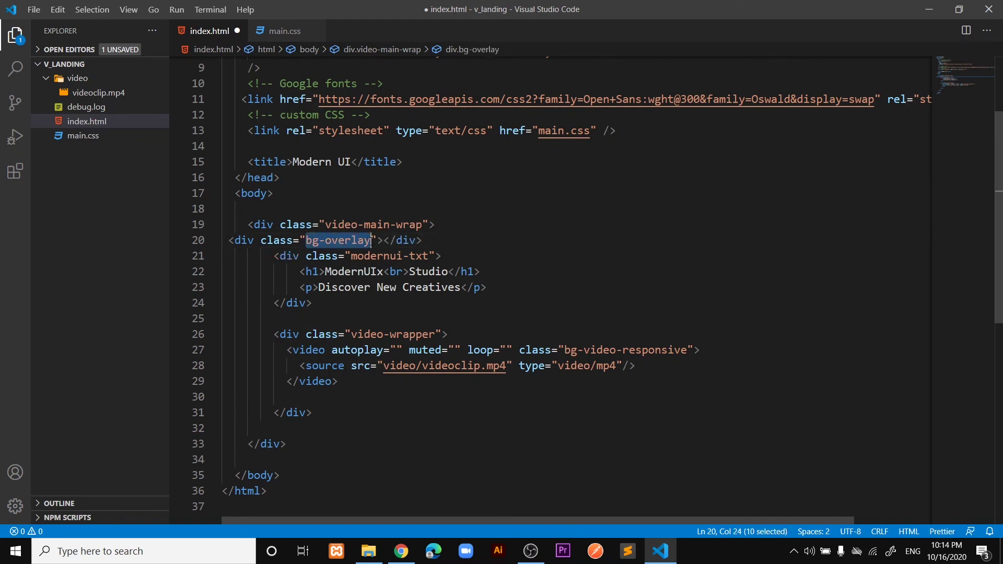
# Start a .bg-overlay rule with width 100% and height 100vh
pyautogui.click(261, 32)
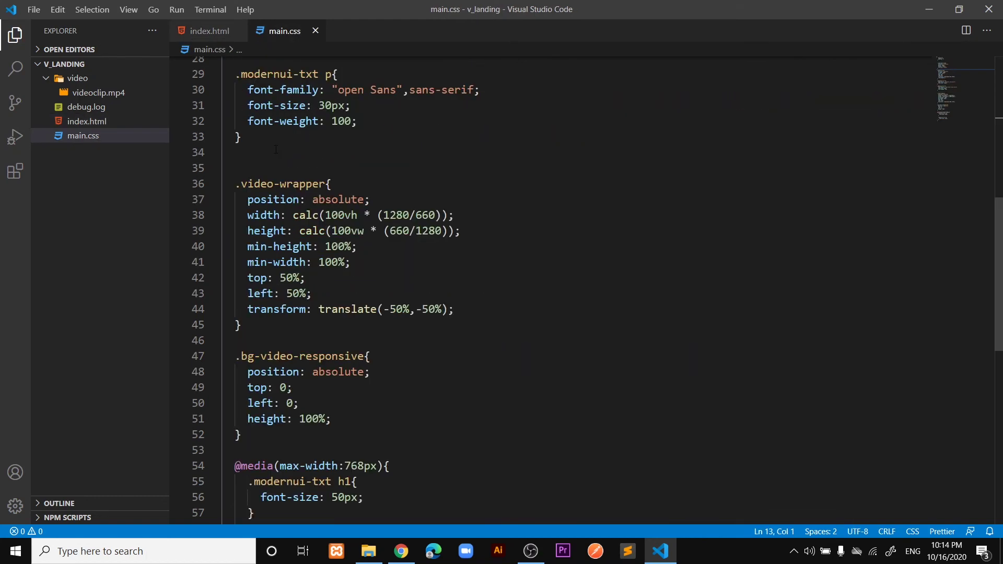
pyautogui.press('Return')
pyautogui.write('.bg-overlay{')
pyautogui.press('Return')
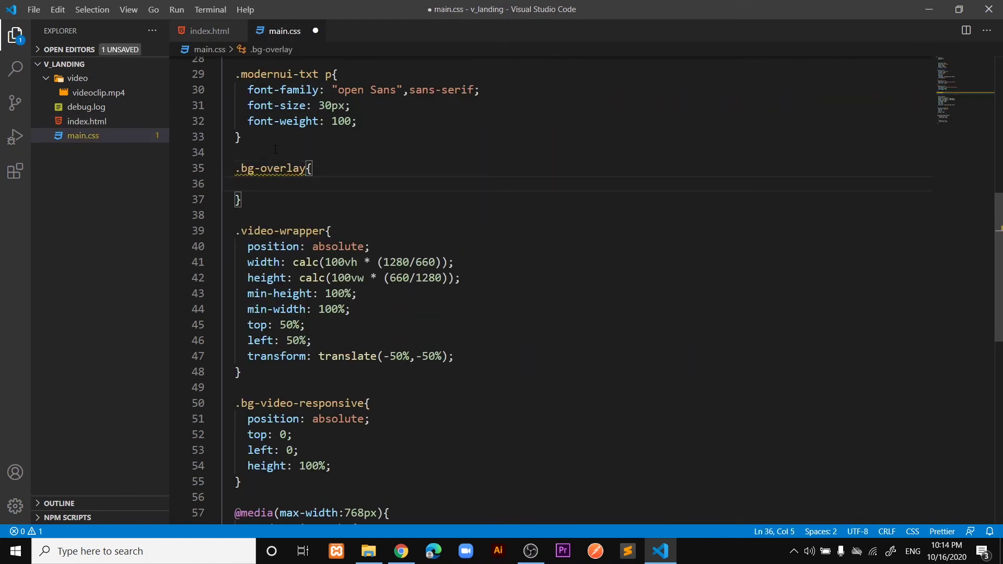
pyautogui.write('width: 100%;')
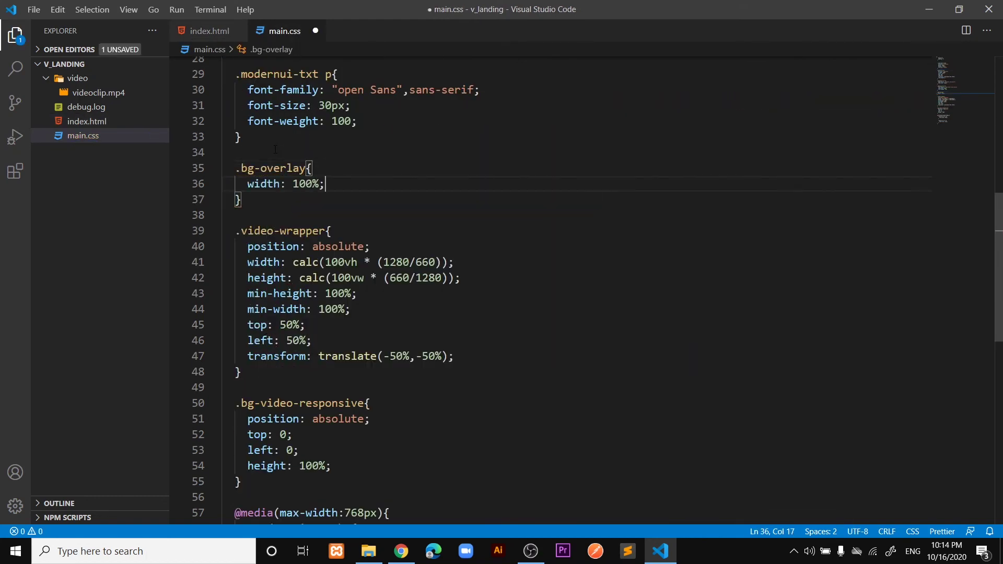
pyautogui.press('Return')
pyautogui.write('he')
pyautogui.press('Return')
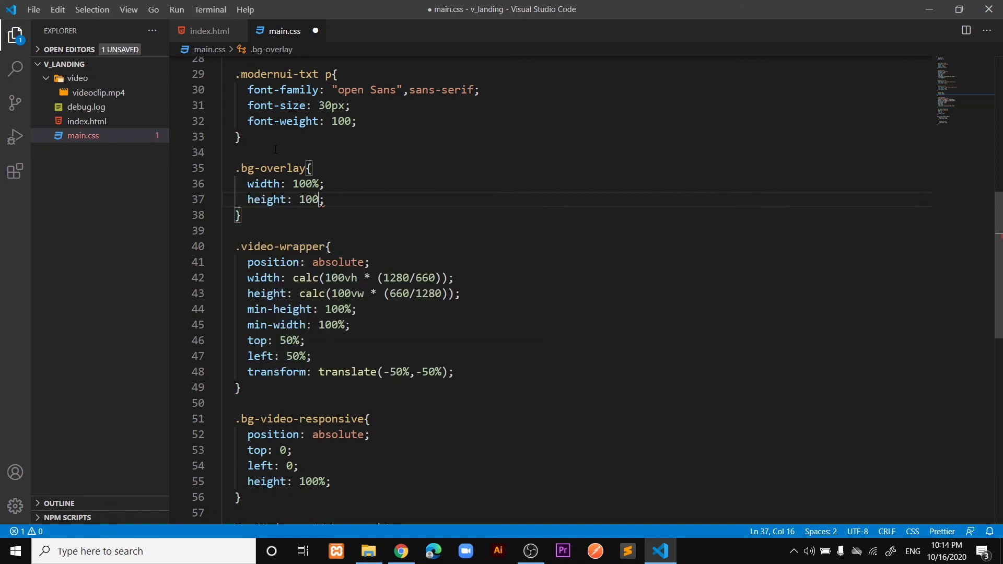
pyautogui.write('vh')
pyautogui.press('End')
pyautogui.press('Return')
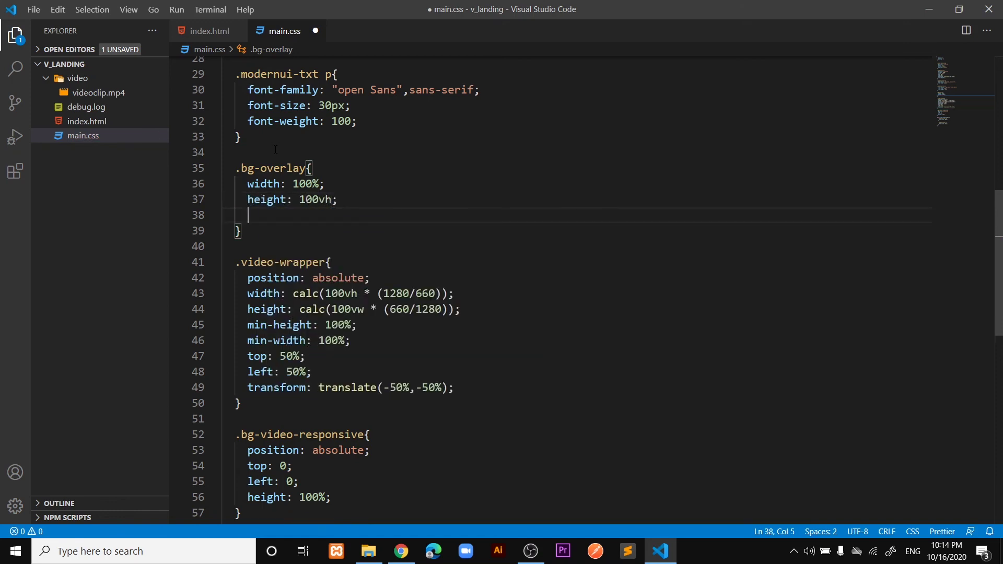
pyautogui.write('pos')
# Add absolute position, z-index 1000 and rgb(26 26 47 / 87%) background to .bg-overlay, then save
pyautogui.press('Return')
pyautogui.write('absolute;')
pyautogui.press('End')
pyautogui.press('Return')
pyautogui.write('z')
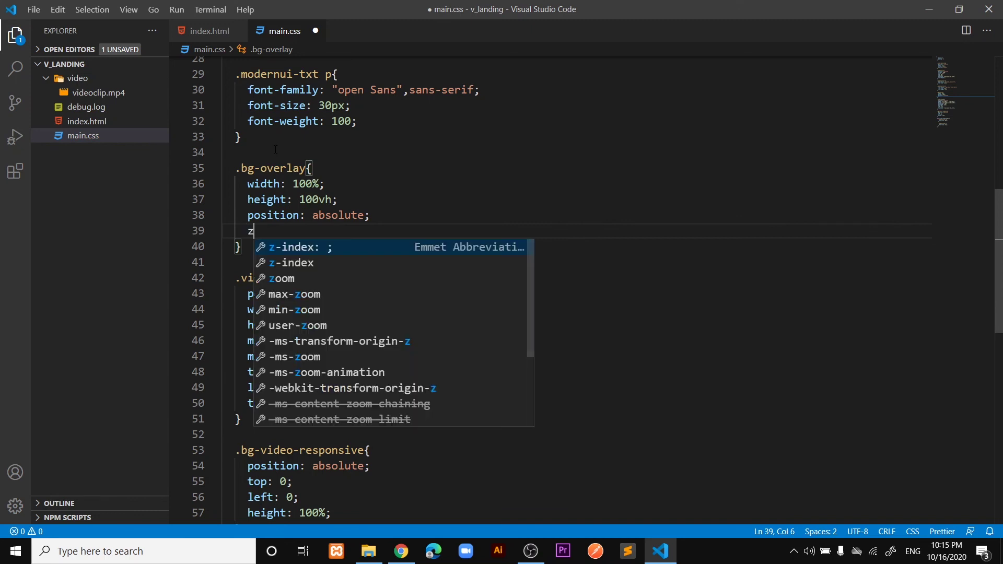
pyautogui.press('Return')
pyautogui.write('1000;')
pyautogui.press('Return')
pyautogui.write('ba')
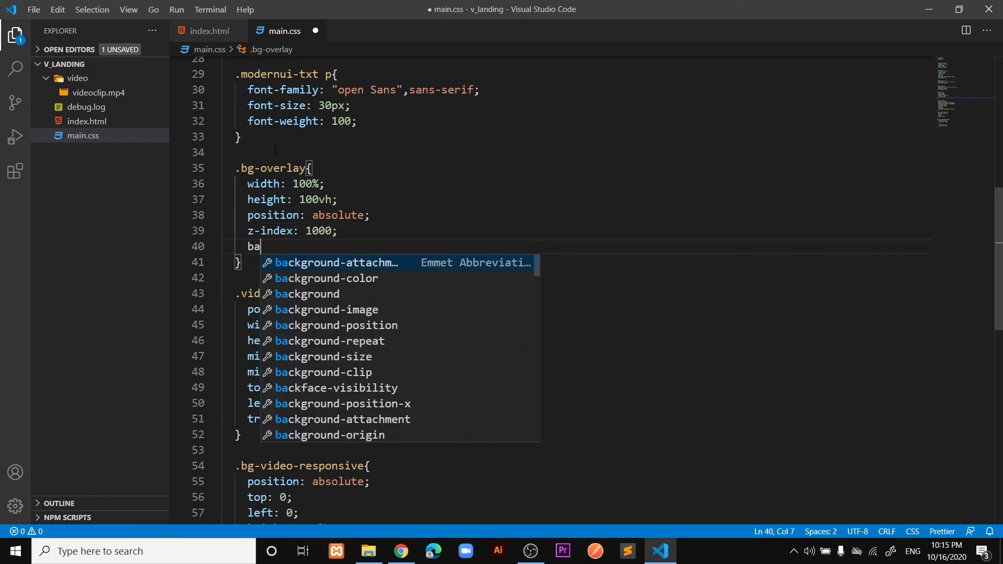
pyautogui.press('Down')
pyautogui.press('Return')
pyautogui.write('rgb')
pyautogui.press('Return')
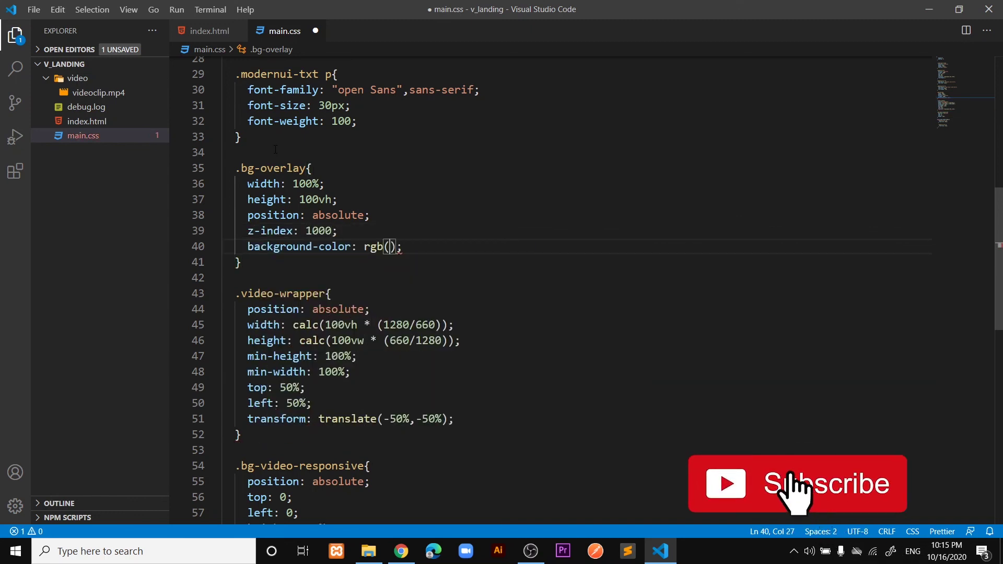
pyautogui.write('26 26 4')
pyautogui.write('7 ')
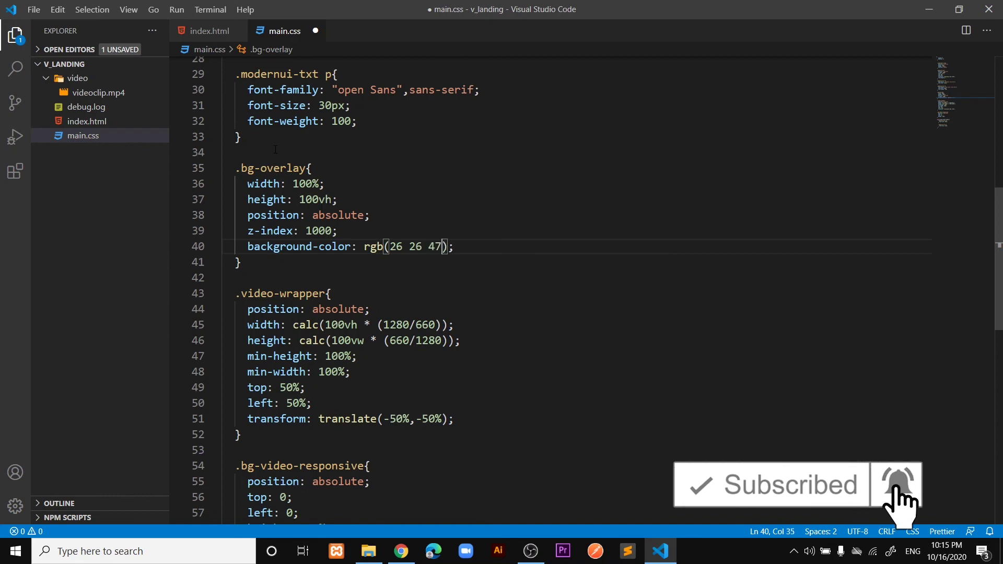
pyautogui.write('/ 47%')
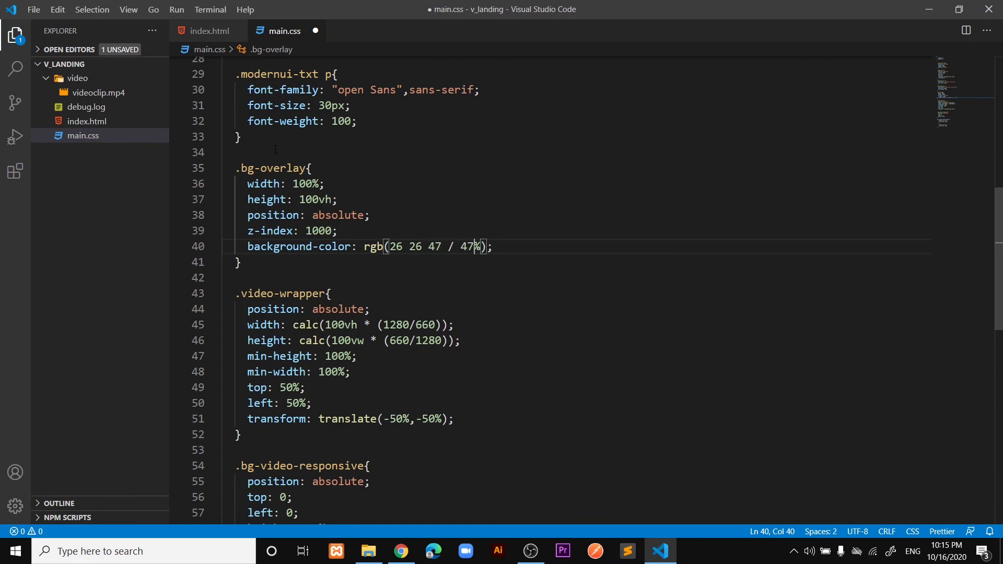
pyautogui.hotkey('ctrl', 's')
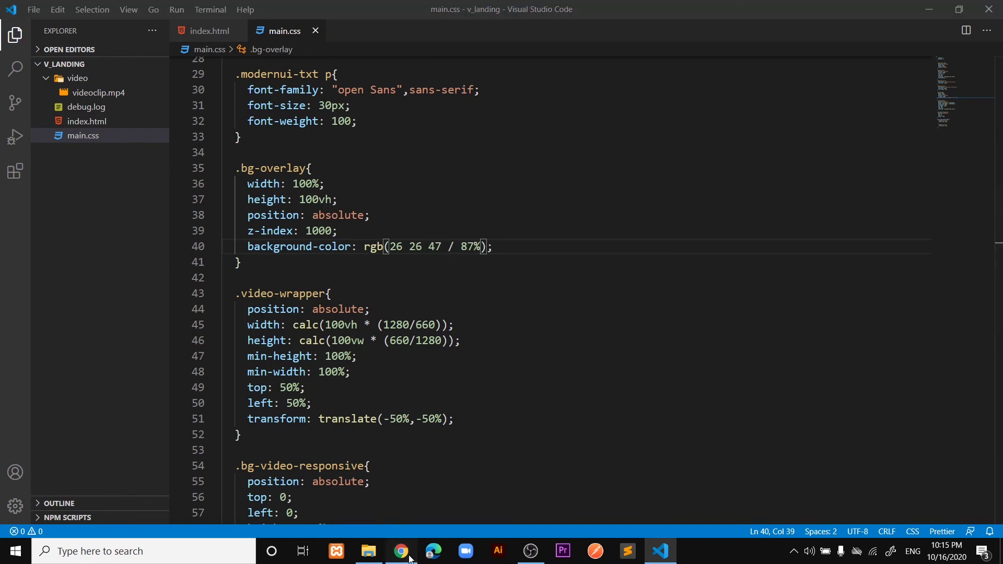
# Reload the page in Chrome and inspect the dark bg-overlay in DevTools
pyautogui.click(400, 551)
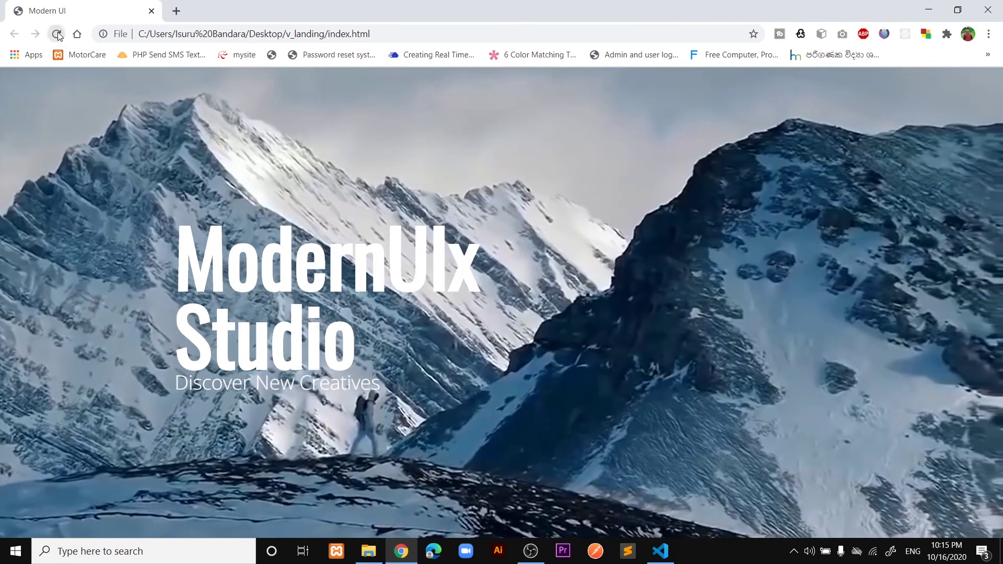
pyautogui.click(58, 34)
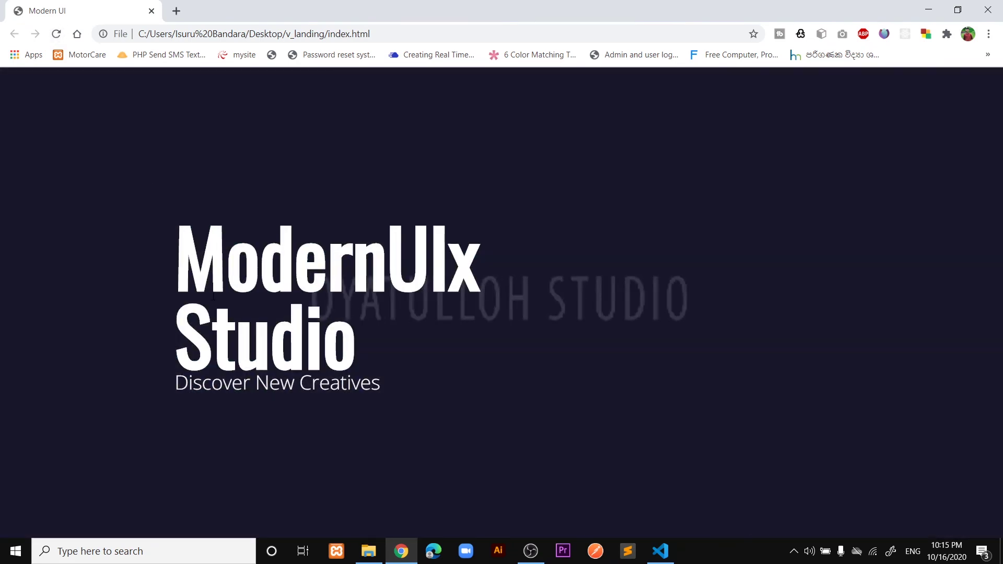
pyautogui.rightClick(654, 310)
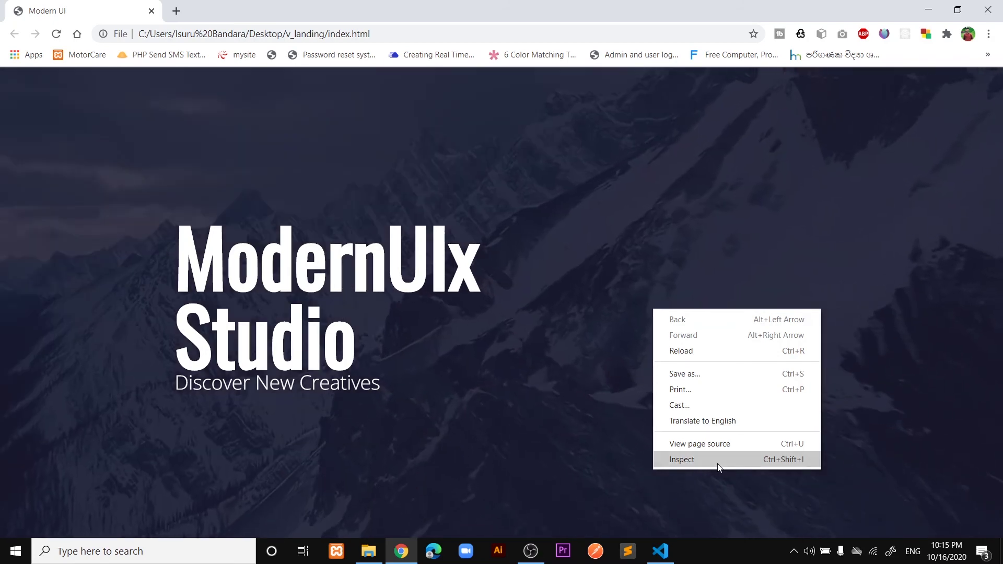
pyautogui.click(719, 463)
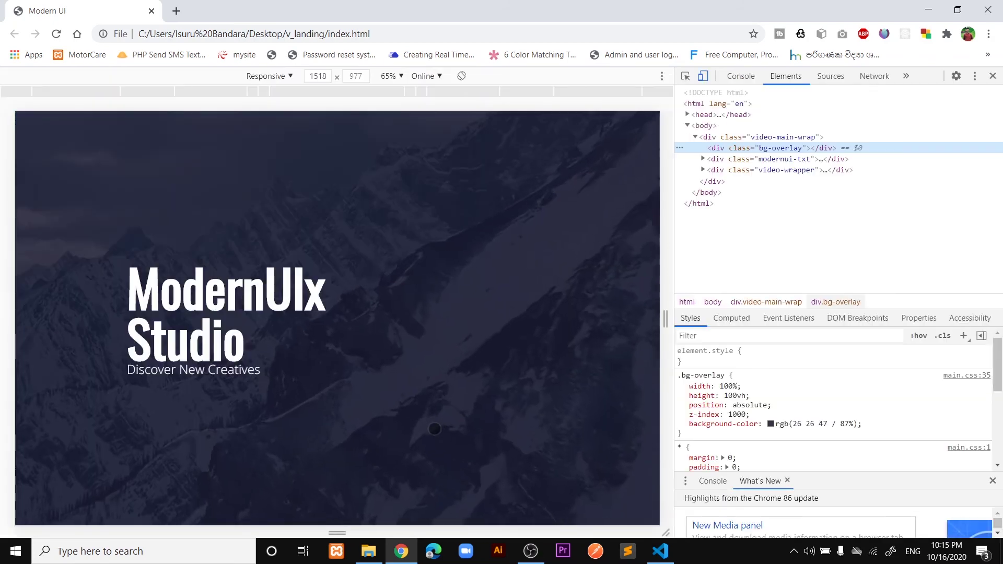